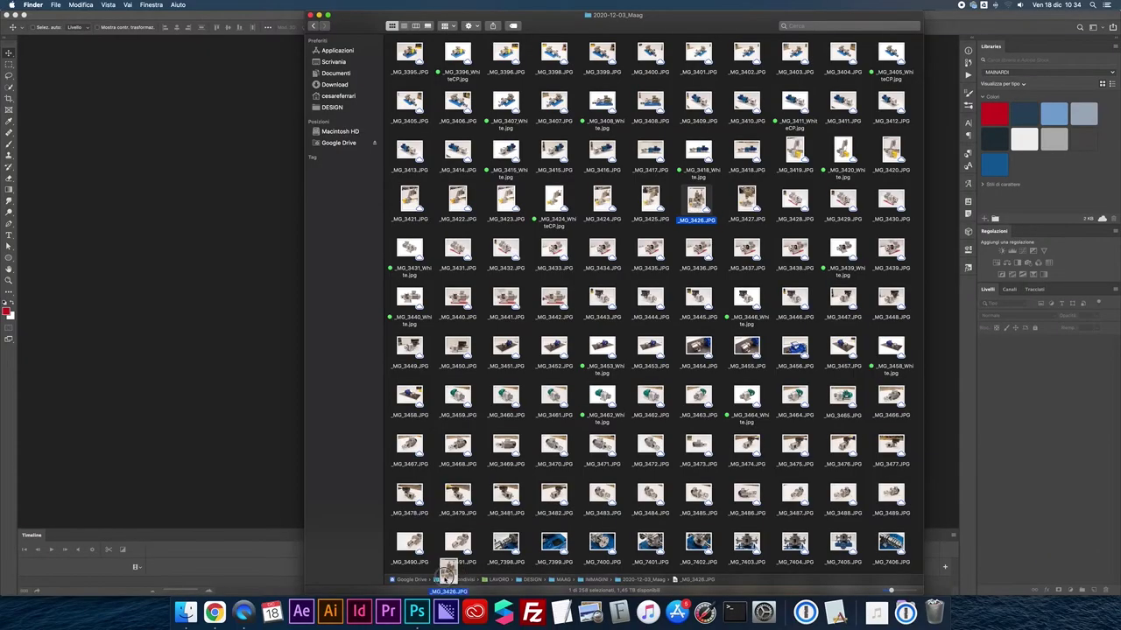
Open _MG_3426.JPG with its embedded colour profile, then place the next pump shot onto it.
left_click(418, 610)
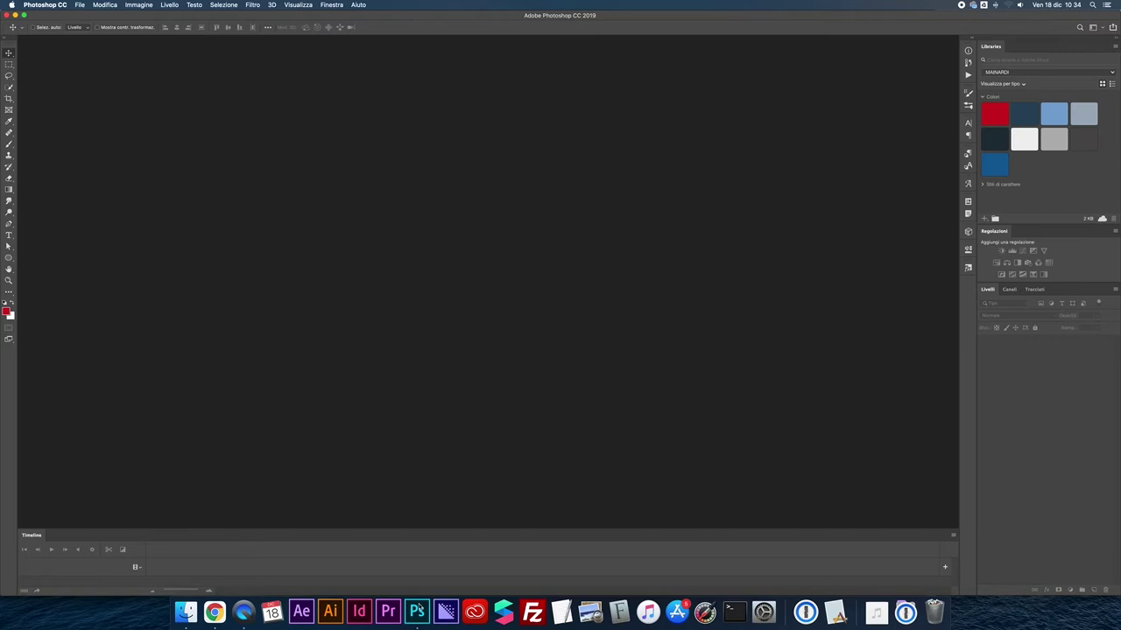
left_click(523, 298)
left_click(631, 346)
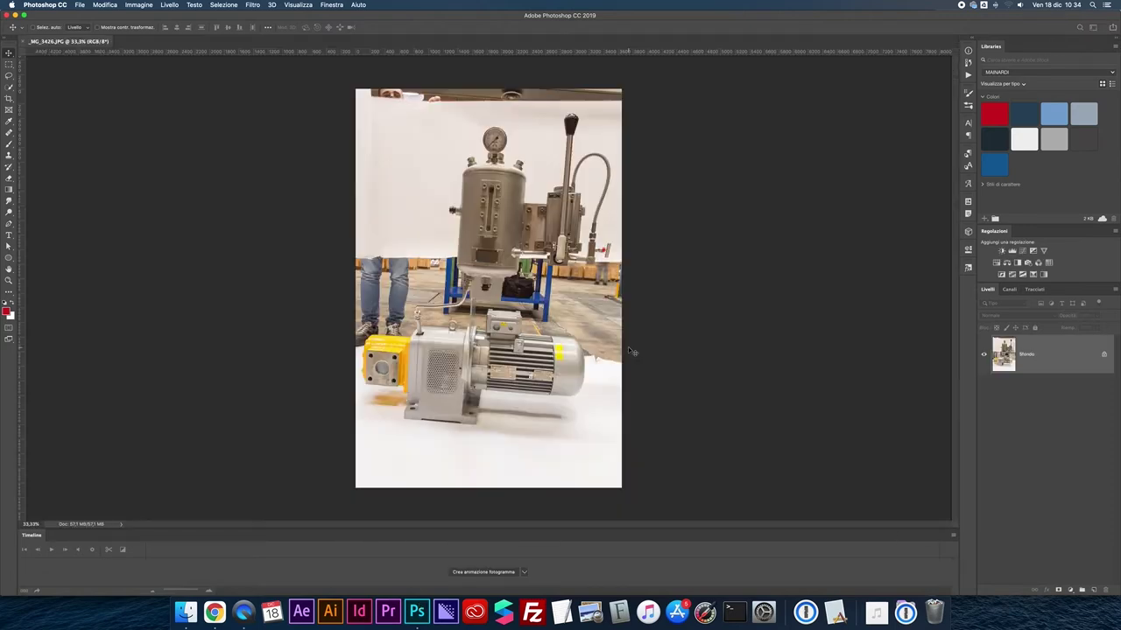
left_click(185, 611)
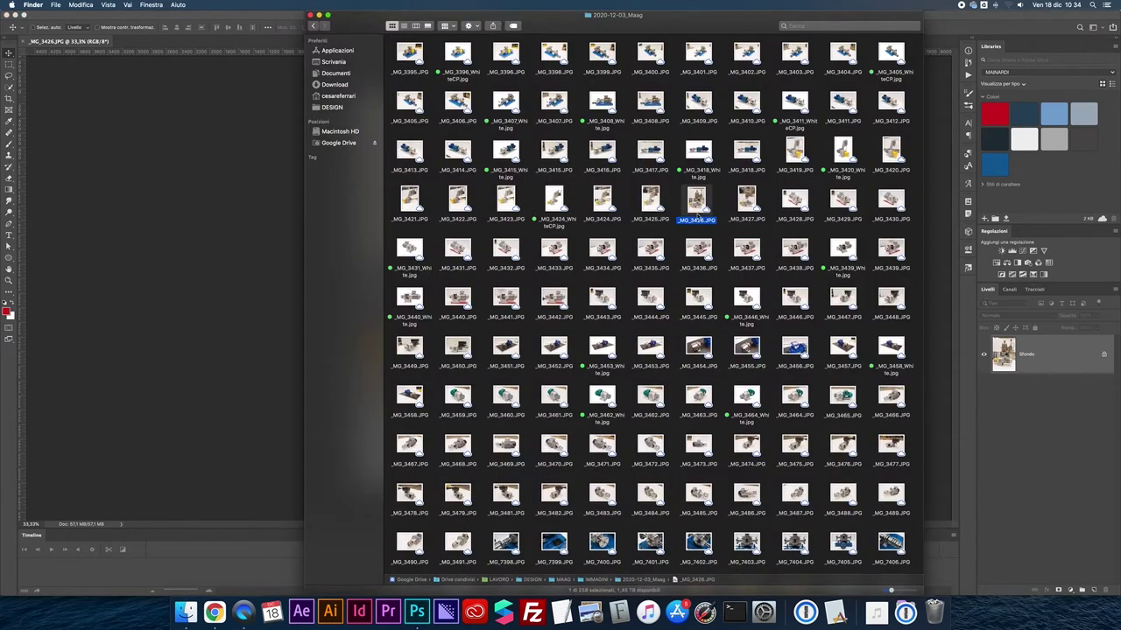
left_click_drag(697, 199, 258, 261)
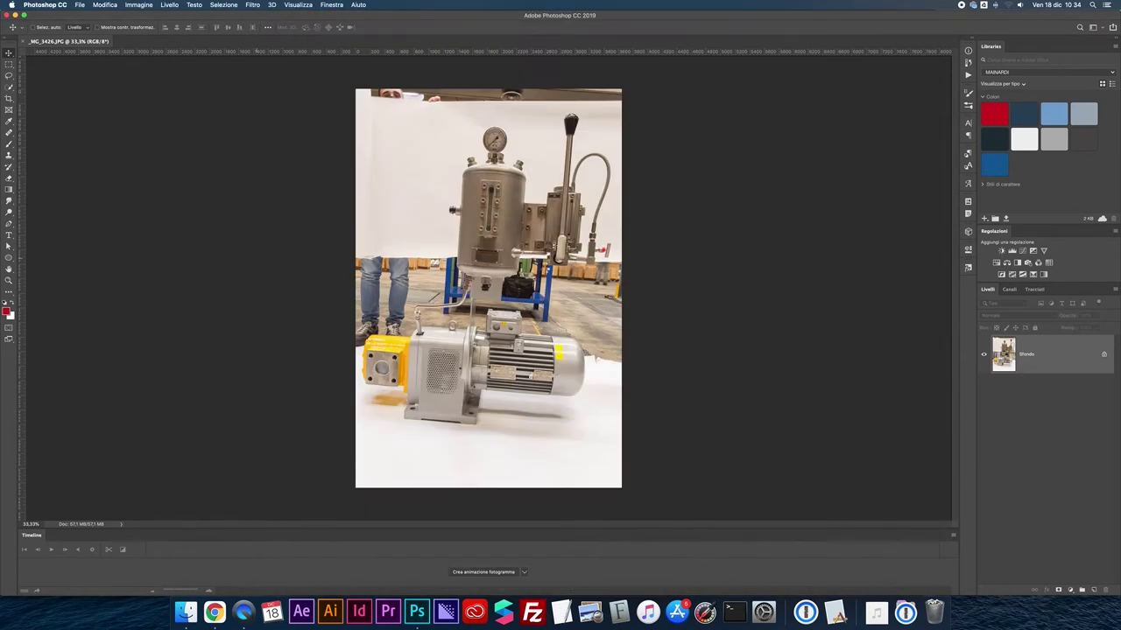
Commit the placed _MG_3427 layer and align it to the full canvas.
key("Return")
key("super+a")
left_click(229, 28)
key("super+d")
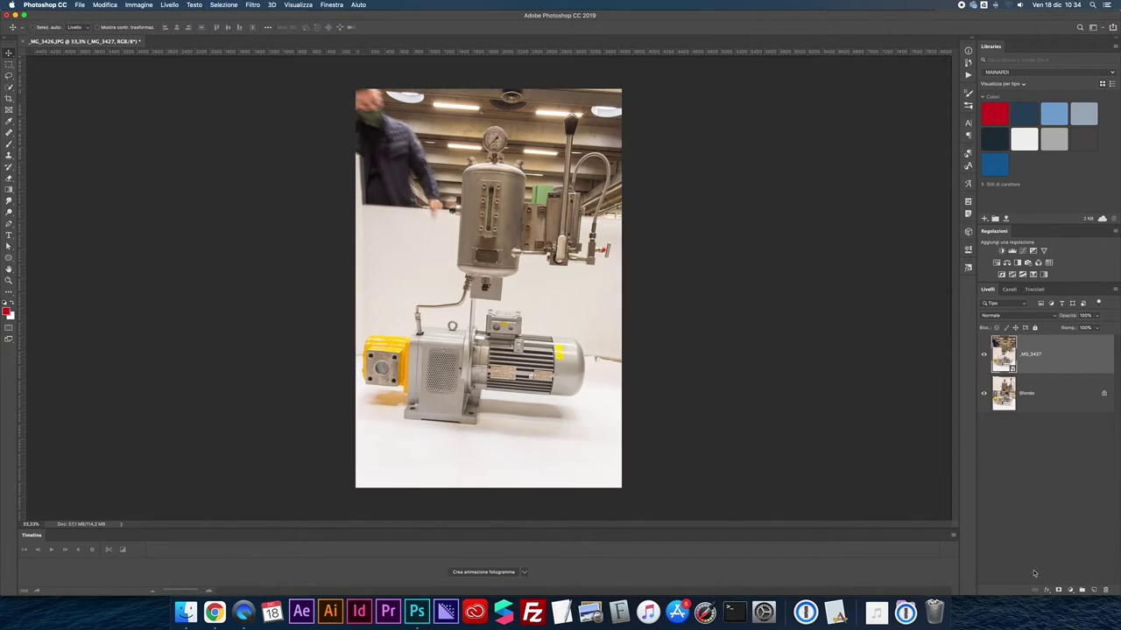
Add a layer mask and blend both shots with a vertical gradient, seam placed lower down.
left_click(1058, 592)
key("g")
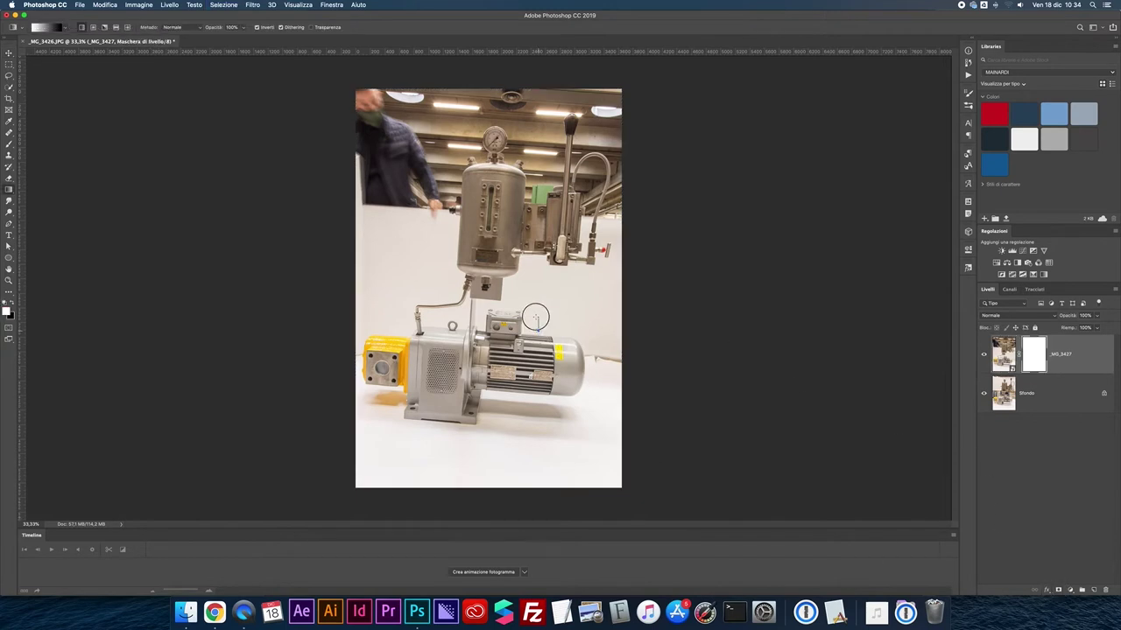
left_click_drag(536, 317, 536, 361)
left_click_drag(538, 262, 539, 226)
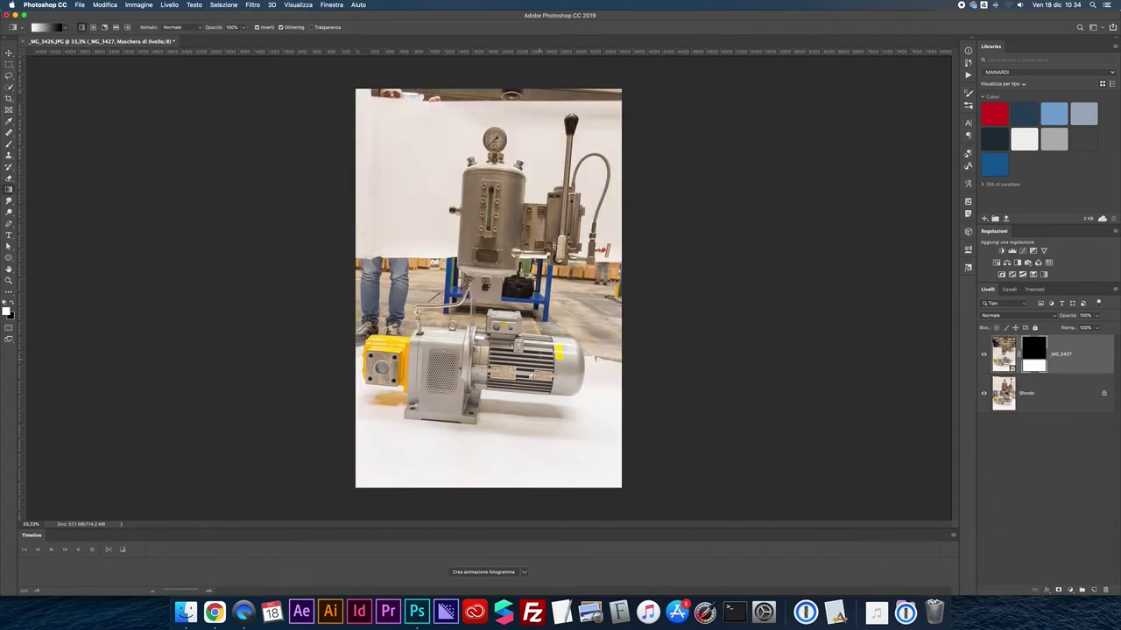
left_click_drag(544, 265, 543, 349)
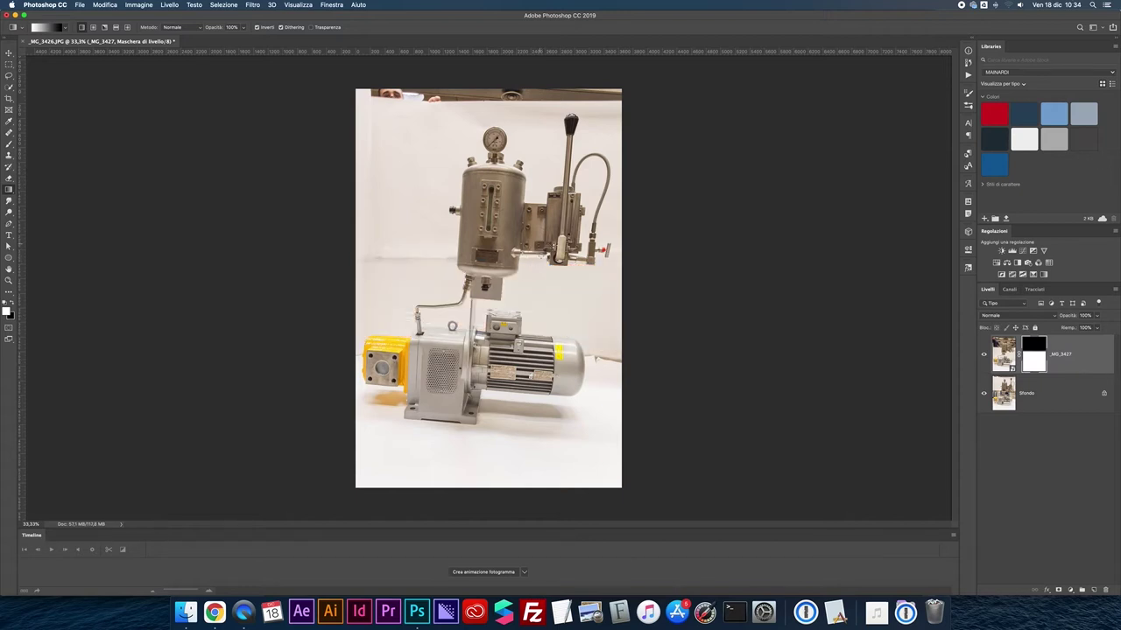
Compare the blend with the photo underneath, then merge _MG_3427 down into Sfondo.
left_click(984, 356)
left_click(984, 356)
left_click(984, 355)
left_click(984, 355)
left_click(1004, 354)
key("super+e")
Switch to the Pen tool and zoom in on the pipe joint.
key("p")
key("super+plus")
key("super+plus")
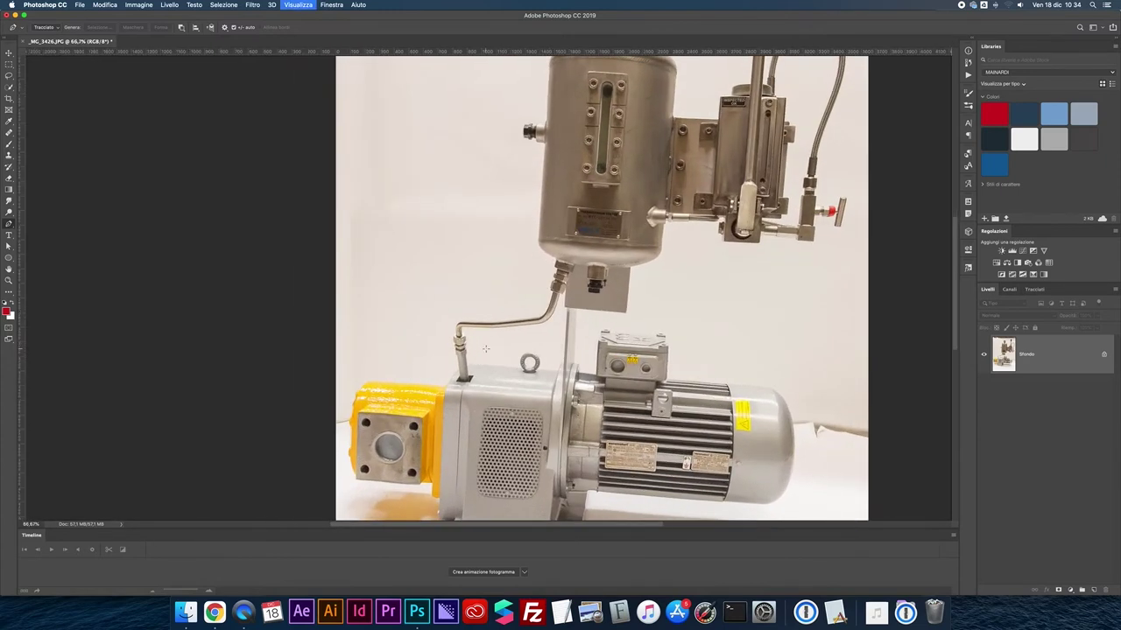
key("super+plus")
key("super+plus")
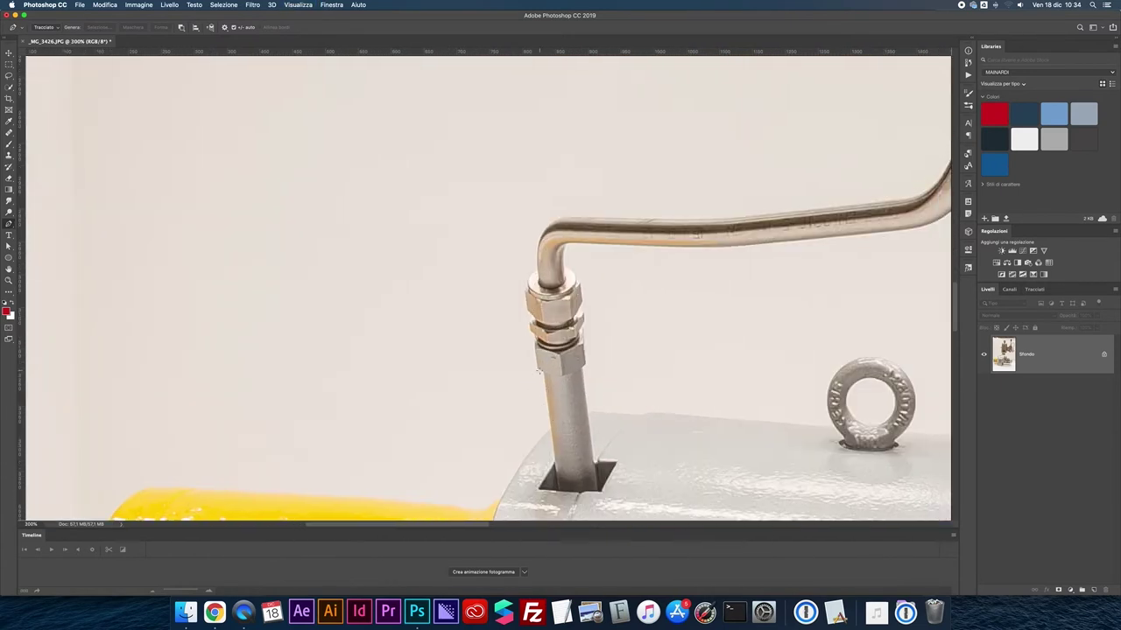
Start the pen path at the vertical pipe's base and curve it onto the housing edge.
left_click(543, 372)
left_click(550, 431)
scroll(550, 430, "down", 2)
key("super+plus")
left_click_drag(517, 398, 536, 285)
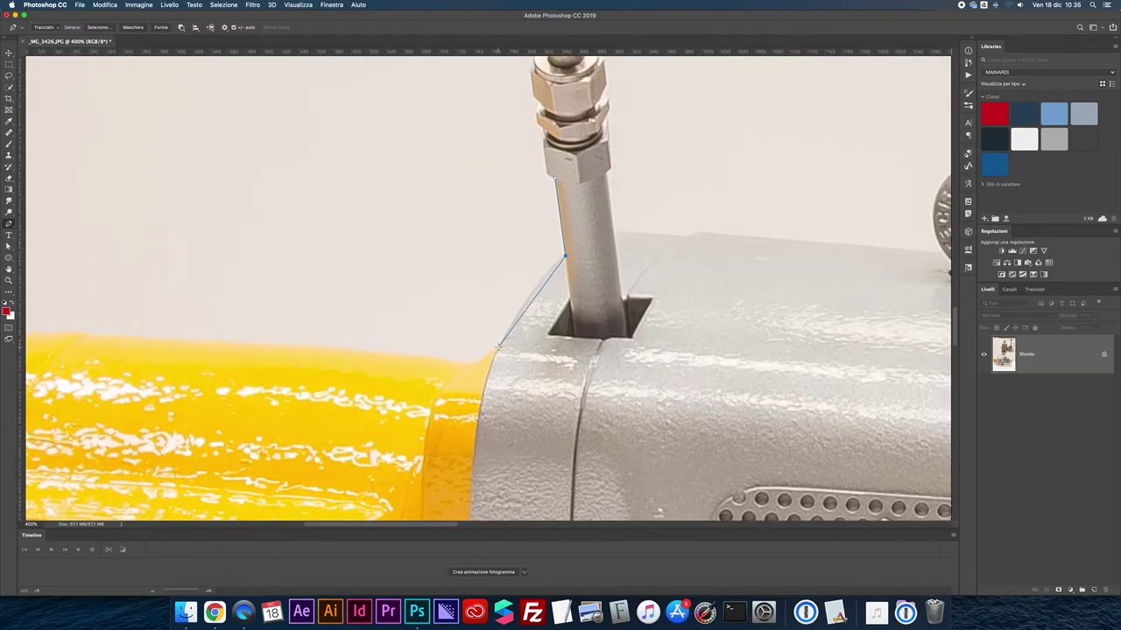
left_click_drag(499, 349, 472, 405)
left_click(498, 348, "alt")
Trace the path around the yellow pump's top-left corner and along to its left end.
scroll(342, 365, "left", 5)
scroll(341, 365, "up", 1)
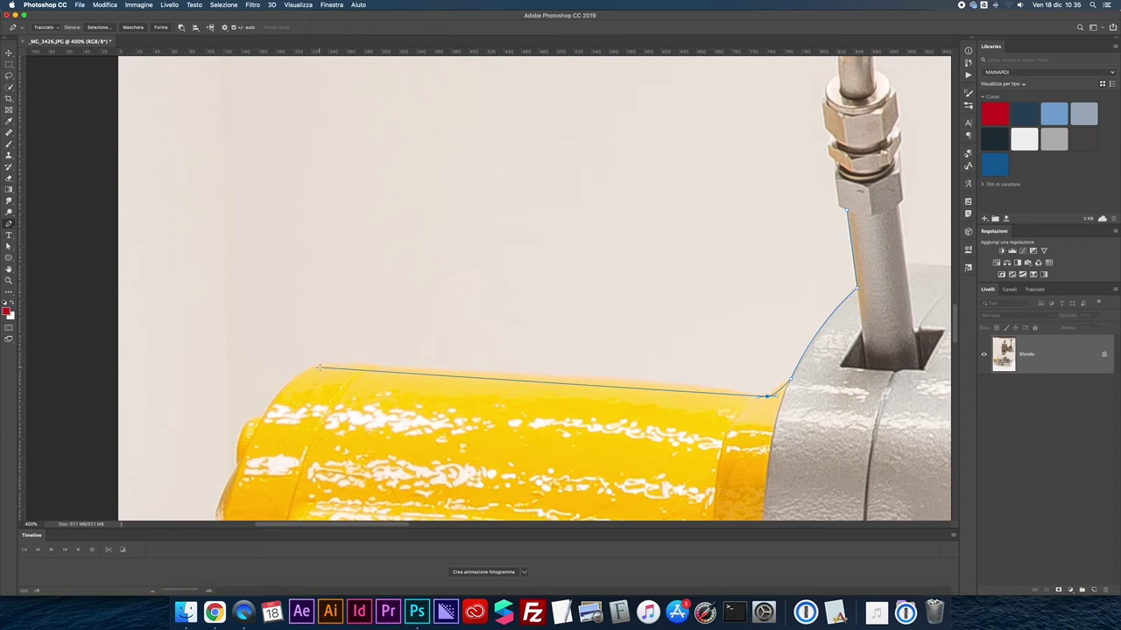
left_click(267, 411)
scroll(257, 433, "up", 1)
left_click_drag(257, 436, 241, 477)
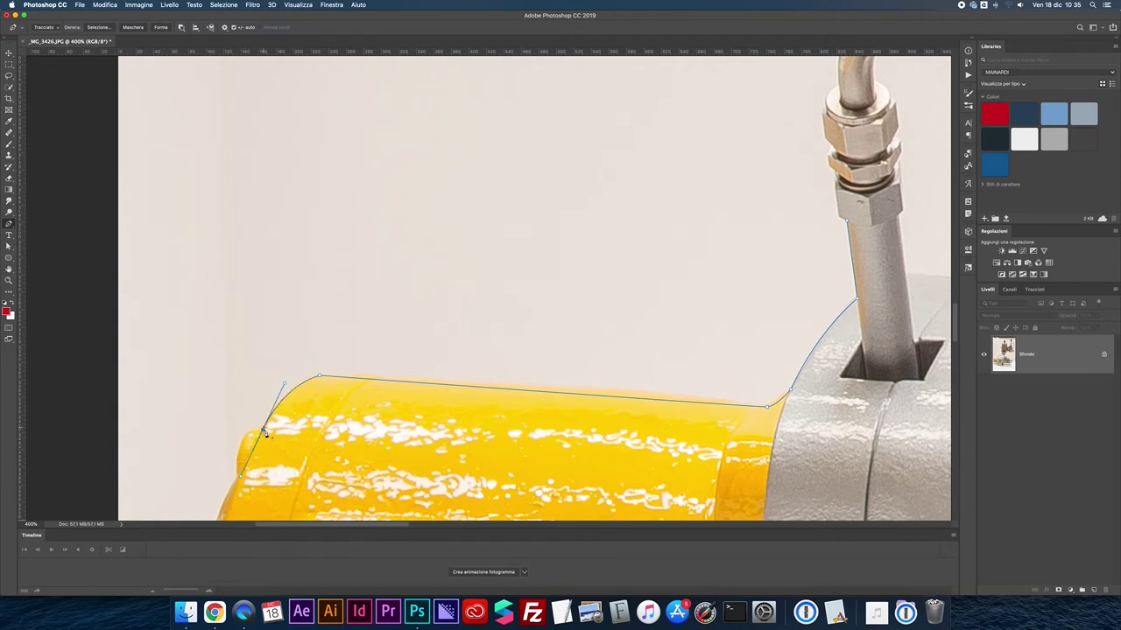
left_click_drag(262, 429, 397, 348)
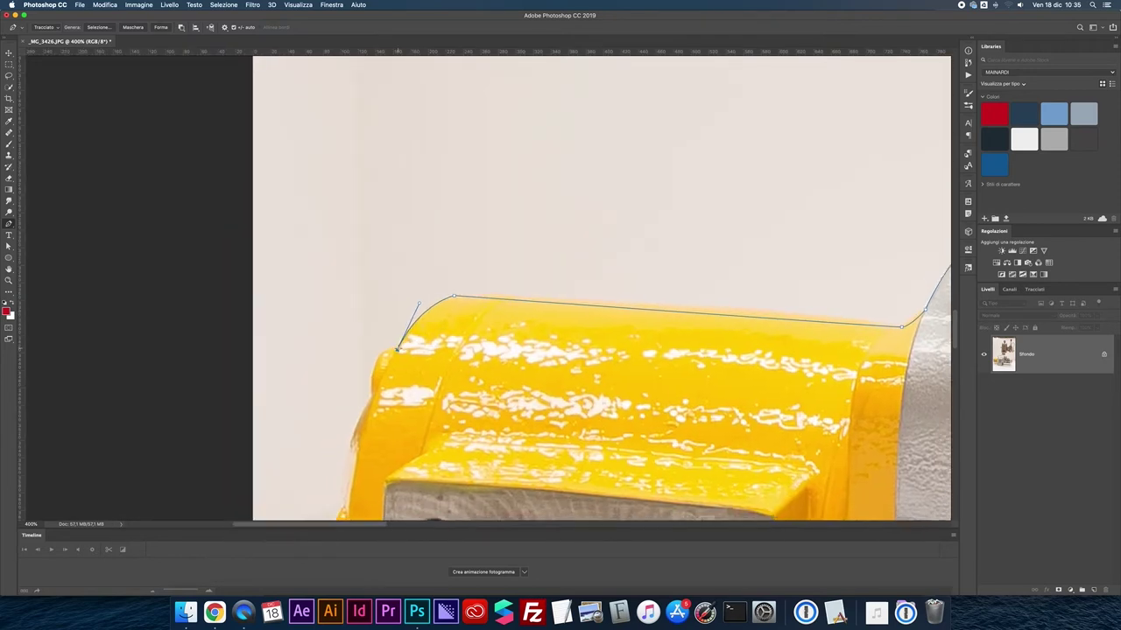
left_click(385, 351)
left_click_drag(372, 398, 377, 430)
Continue the path down the yellow part's left edge with a sharp corner and straight segments.
left_click_drag(376, 429, 414, 297)
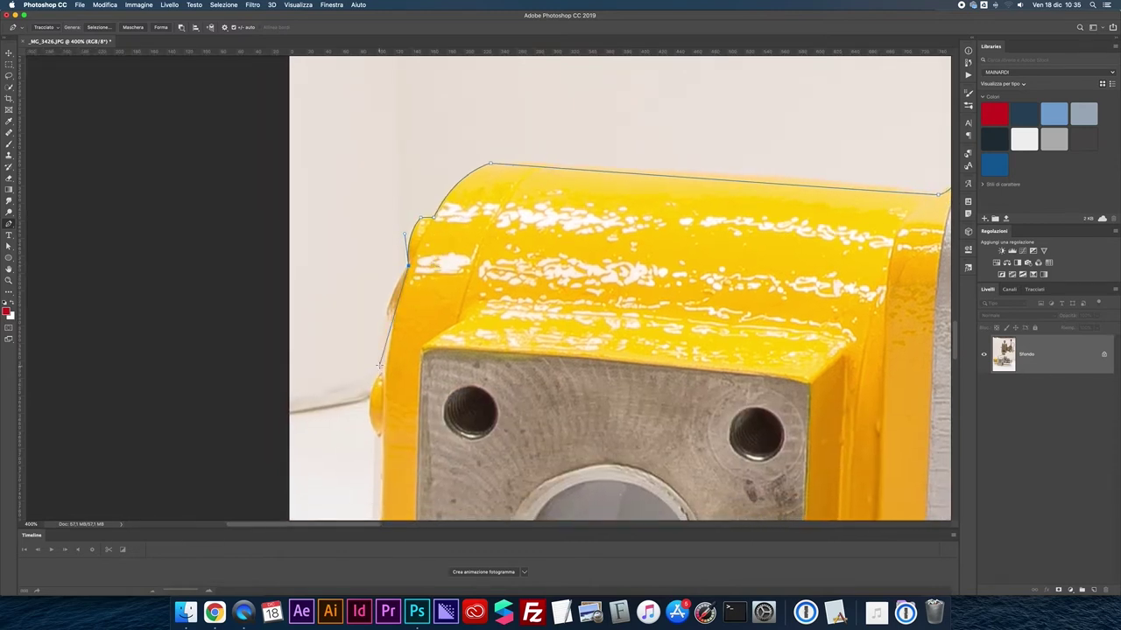
left_click_drag(378, 363, 378, 424)
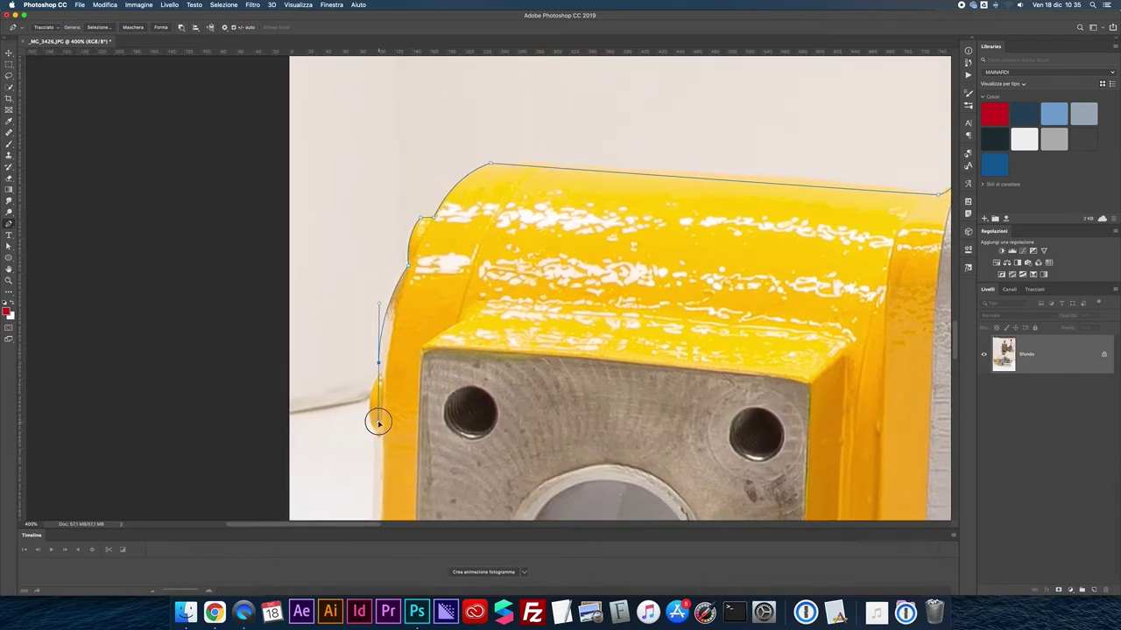
left_click(379, 363, "alt")
left_click(378, 362)
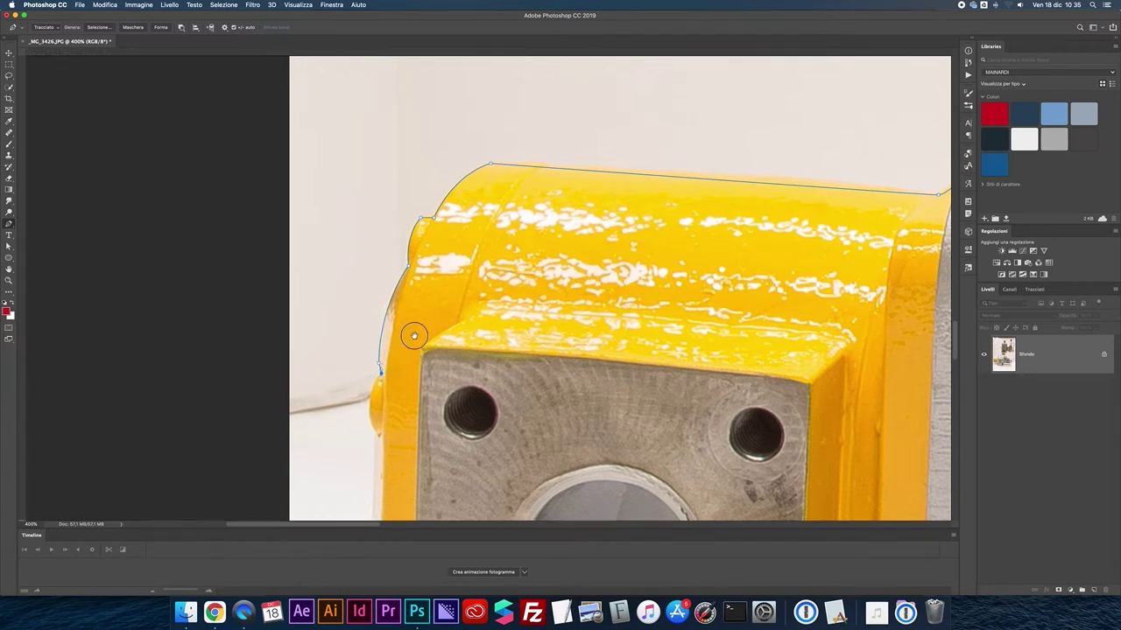
scroll(414, 336, "down", 5)
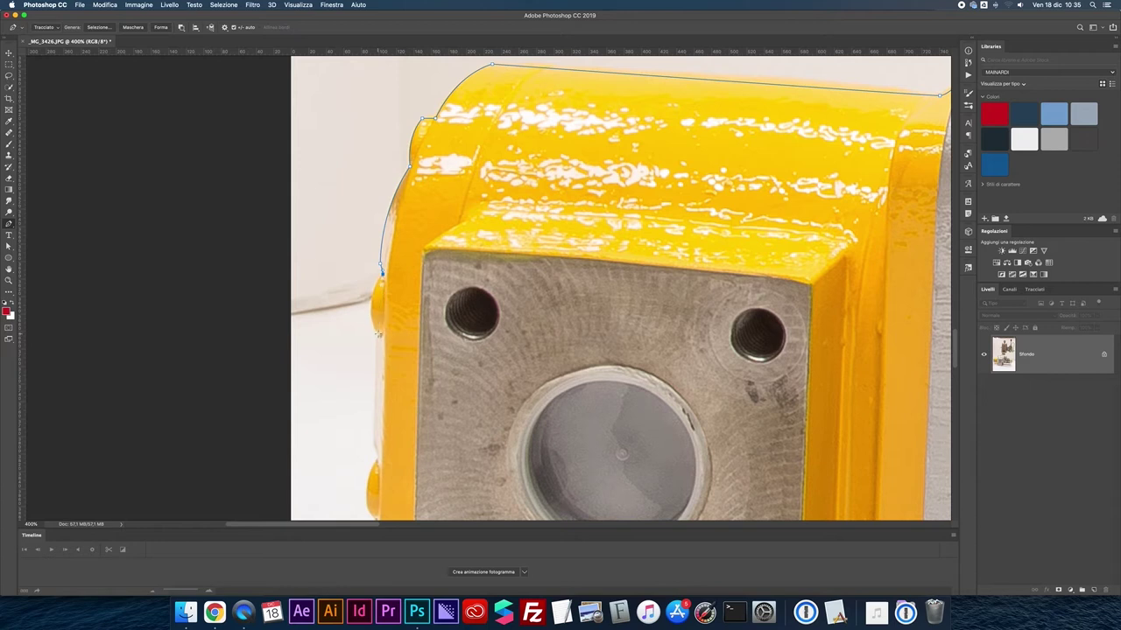
left_click_drag(377, 333, 394, 365)
left_click(372, 440)
left_click(376, 457)
Curve the path further down the yellow edge beside the lower face.
scroll(398, 456, "down", 5)
scroll(433, 298, "down", 2)
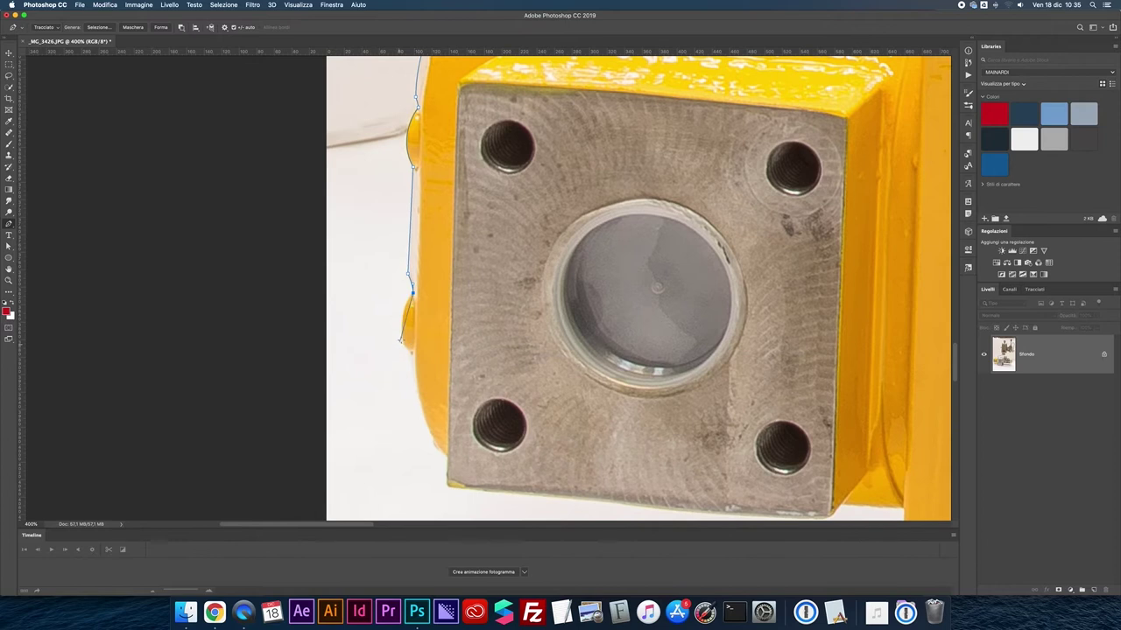
left_click_drag(403, 340, 406, 373)
left_click_drag(410, 352, 417, 358)
scroll(432, 391, "down", 1)
scroll(429, 385, "down", 2)
Curve the path to the square plate's bottom-left corner.
scroll(423, 381, "down", 1)
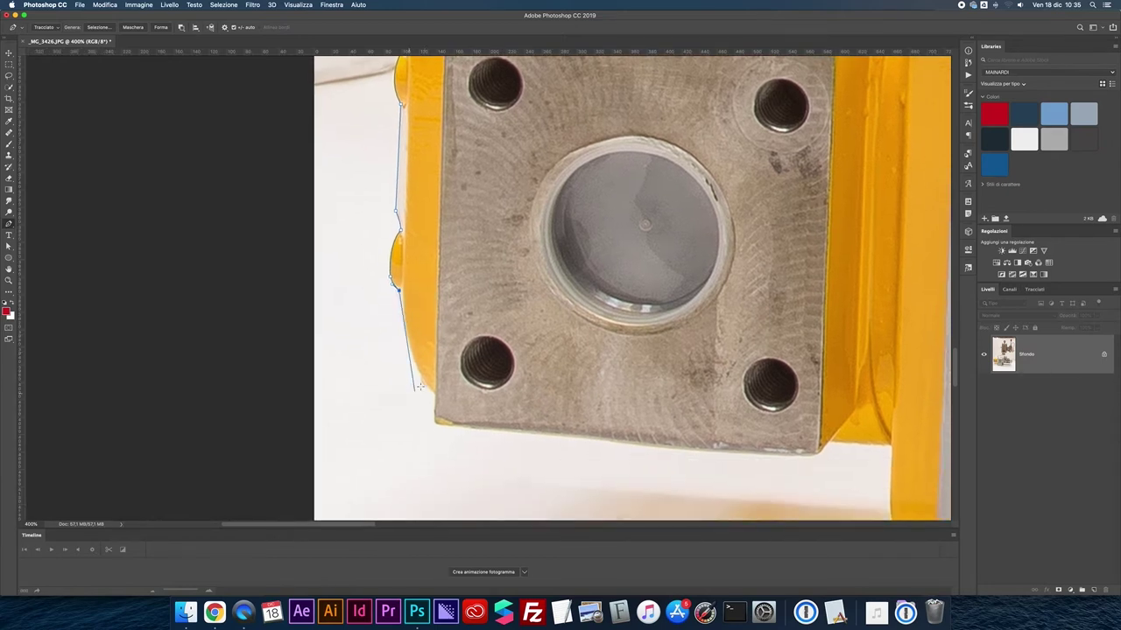
left_click_drag(419, 378, 432, 399)
left_click_drag(433, 396, 426, 390)
left_click(427, 390)
left_click(434, 422)
Run the path along the plate's bottom edge to the yellow edge's corner.
scroll(400, 388, "right", 5)
scroll(401, 388, "down", 2)
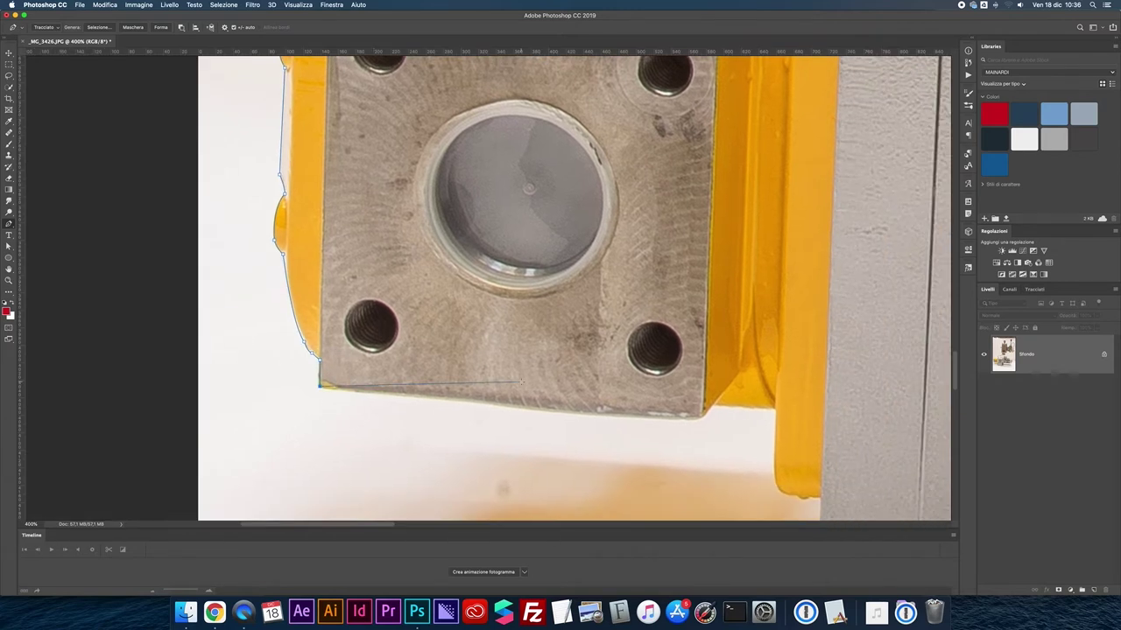
left_click(594, 416)
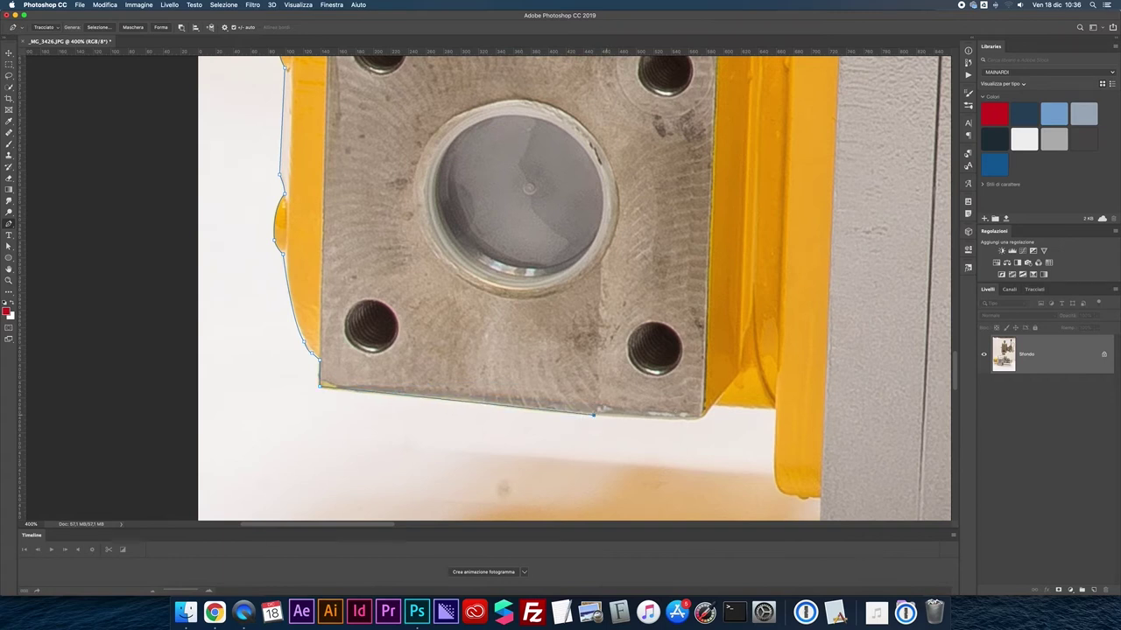
left_click(700, 418)
left_click(775, 405)
scroll(719, 336, "down", 1)
scroll(719, 336, "down", 5)
scroll(720, 336, "right", 4)
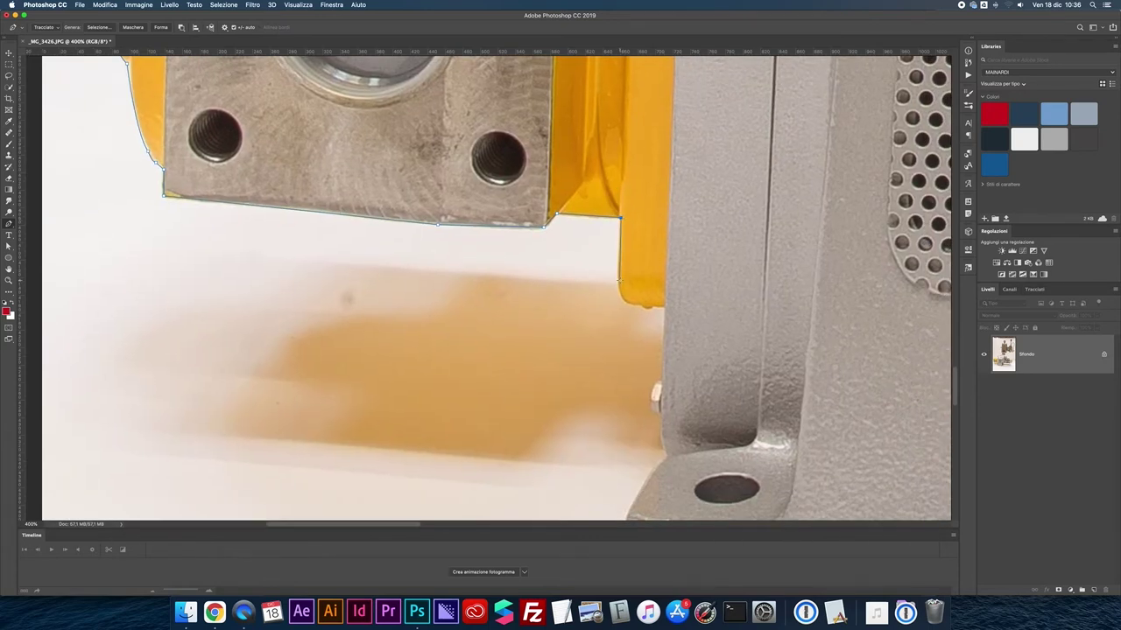
Curve the path around the yellow edge's bottom and down the grey housing to its foot.
left_click_drag(645, 303, 664, 305)
scroll(665, 306, "down", 1)
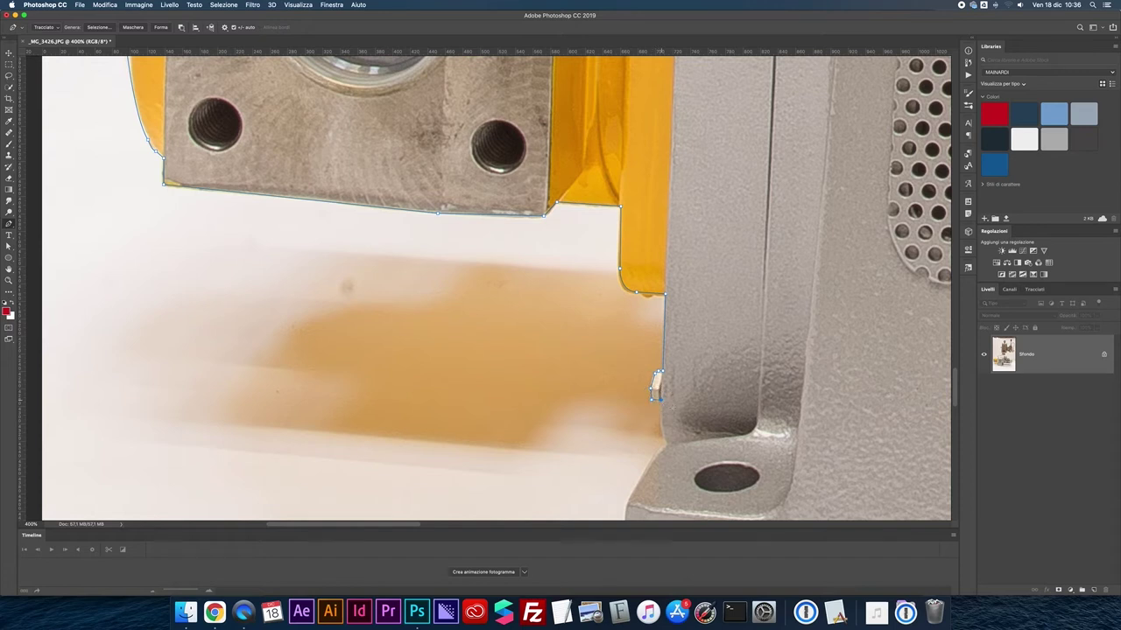
left_click_drag(656, 386, 641, 322)
left_click_drag(654, 380, 666, 385)
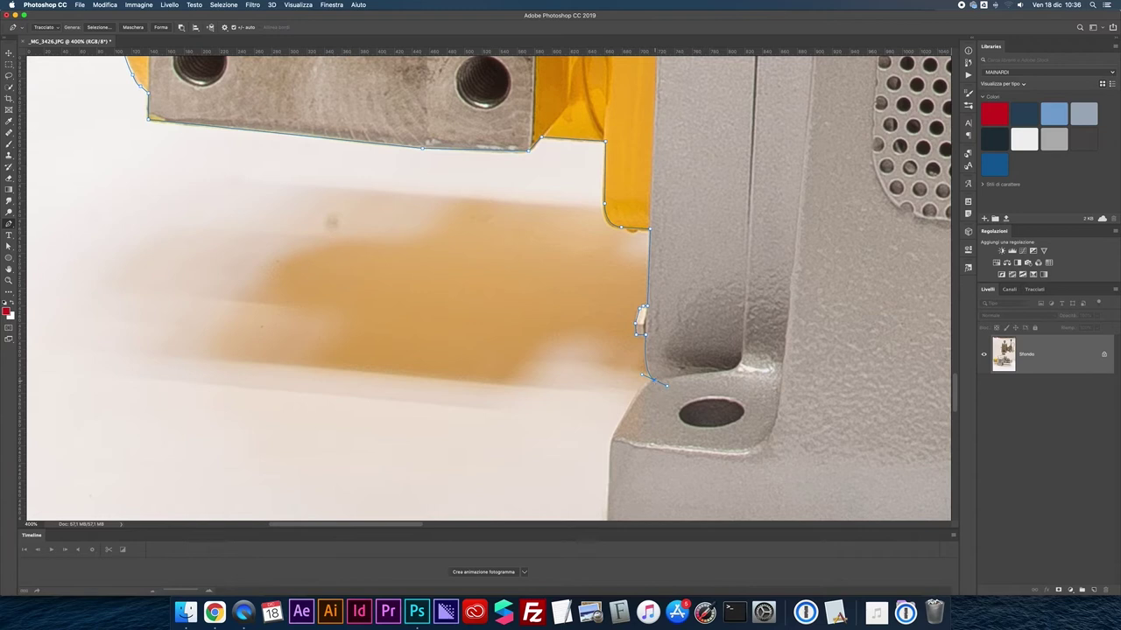
left_click_drag(637, 393, 628, 400)
left_click(613, 436)
Trace the path down the foot's edge and along its bottom.
scroll(620, 358, "down", 2)
scroll(620, 358, "down", 10)
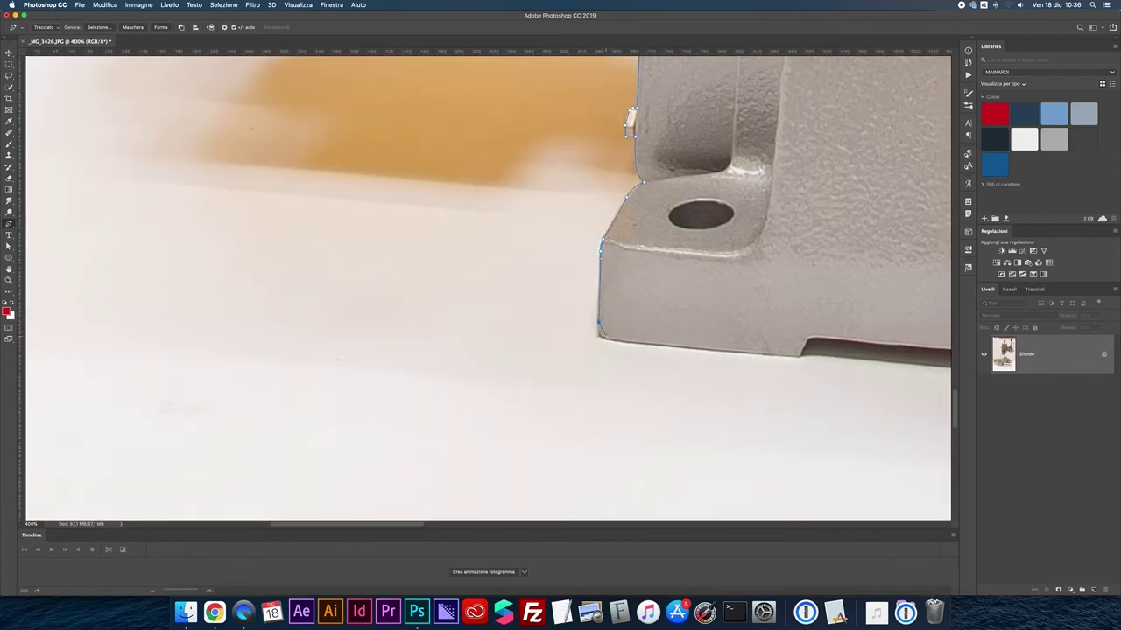
left_click(616, 339)
left_click(797, 356)
Follow the path up to the slot corner and along the housing's bottom edge.
left_click(810, 336)
scroll(814, 324, "right", 5)
scroll(627, 372, "right", 3)
scroll(546, 263, "right", 8)
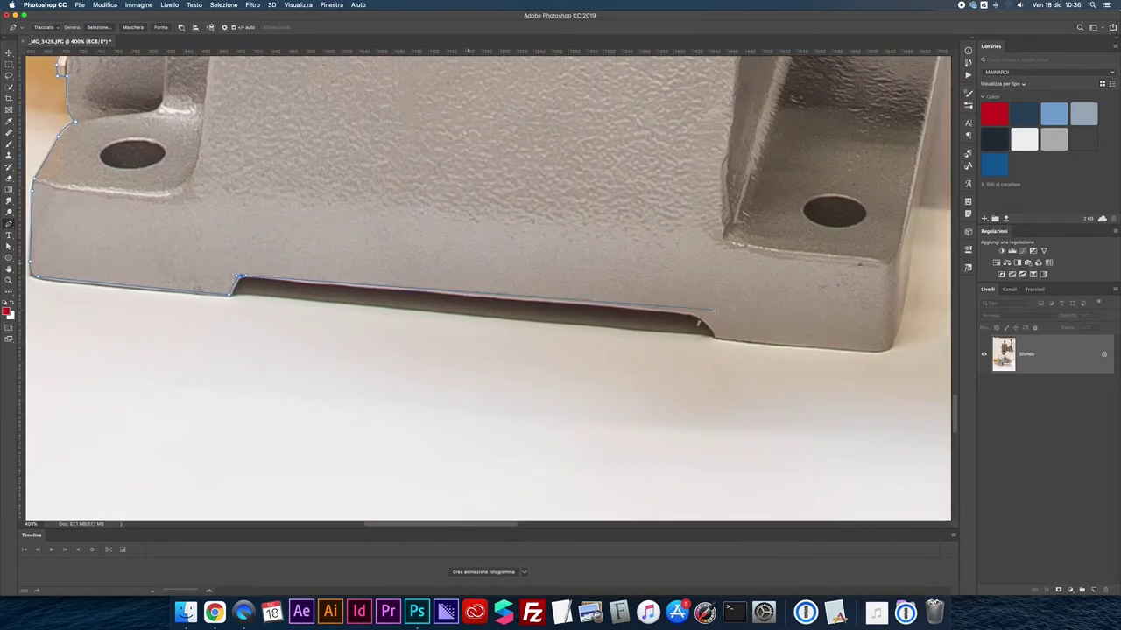
left_click(691, 313)
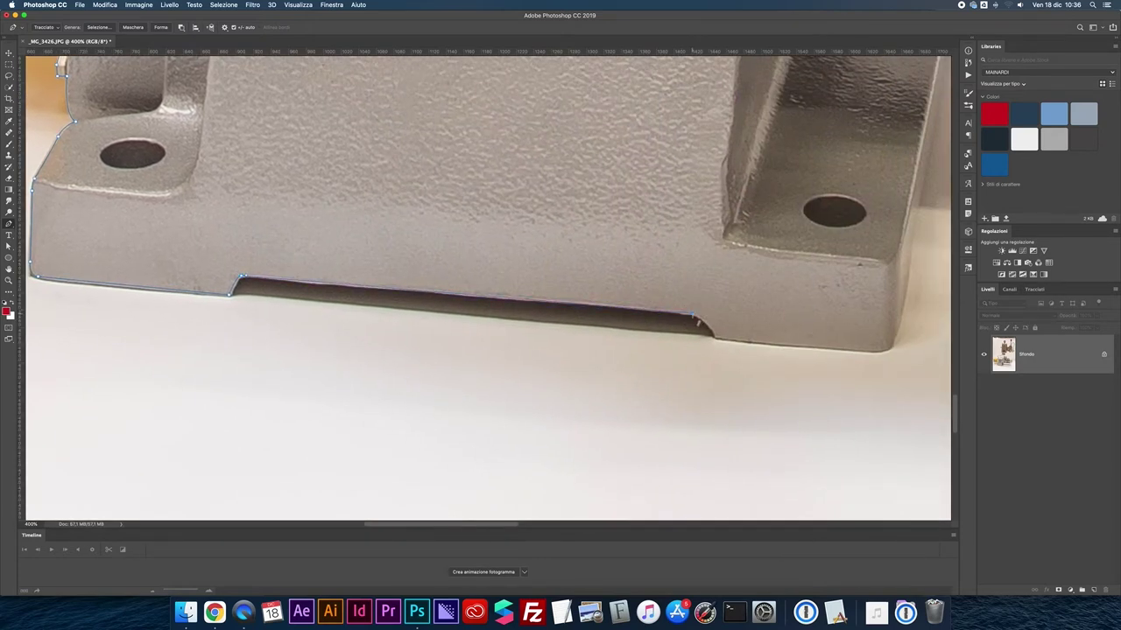
left_click(709, 329)
scroll(700, 321, "up", 1)
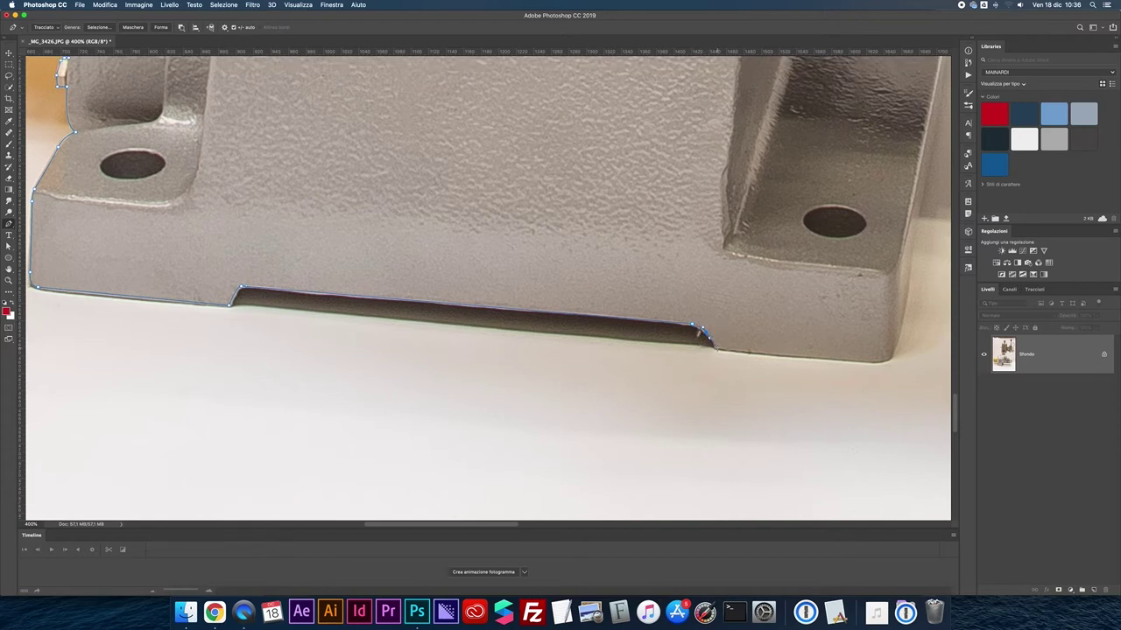
Anchor the path at the base's lower right corner and up its corner edge.
left_click_drag(698, 332, 602, 299)
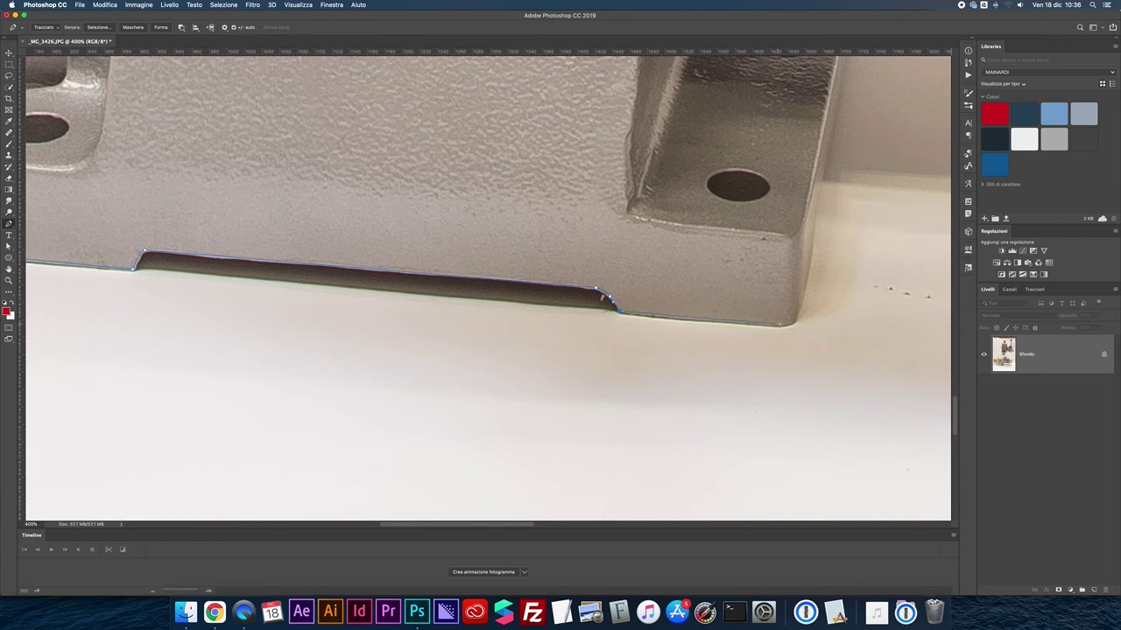
left_click_drag(794, 322, 802, 301)
left_click_drag(811, 260, 486, 321)
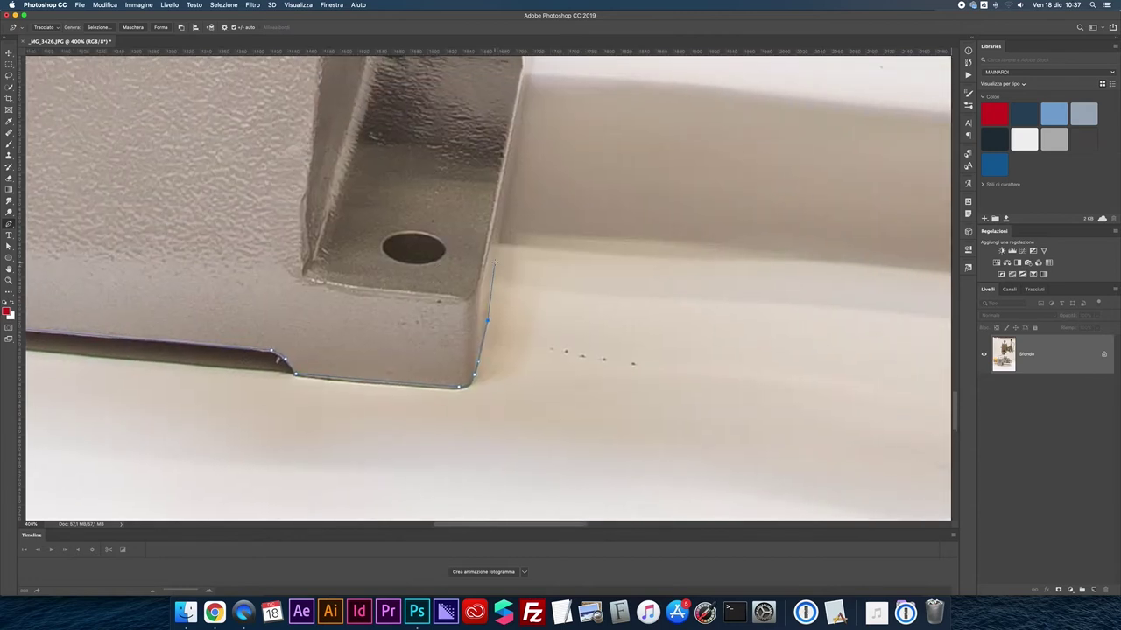
left_click(495, 242)
left_click_drag(496, 242, 388, 433)
Trace the path up the white panel's edge, along its top and the grille's lower edge.
left_click(430, 196)
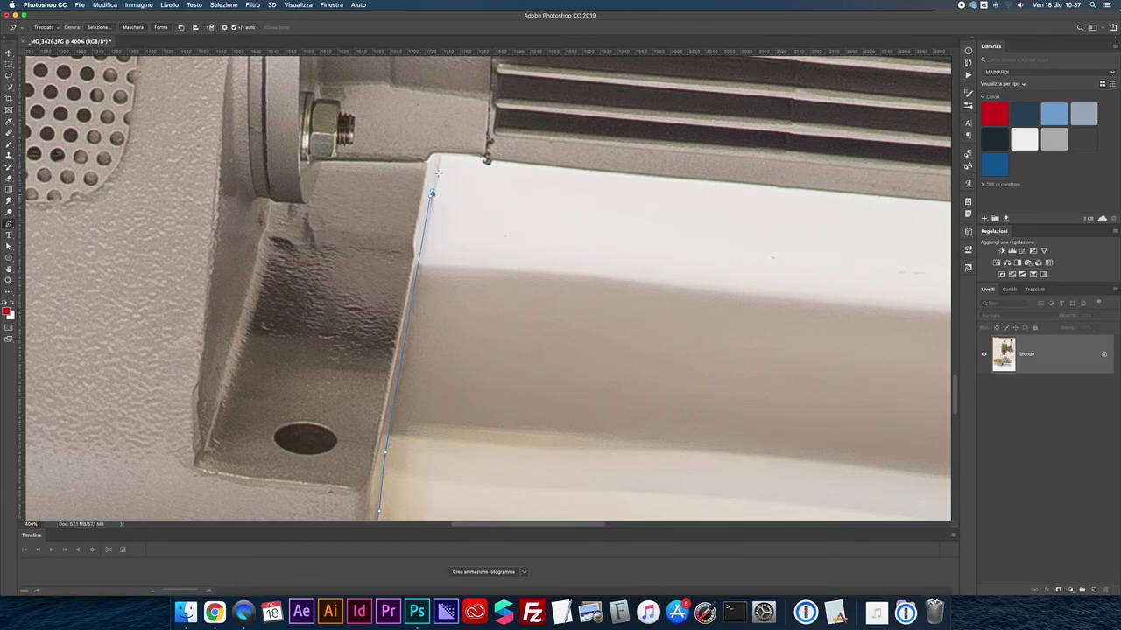
left_click(440, 155)
left_click(487, 158)
scroll(494, 162, "right", 10)
left_click(704, 221)
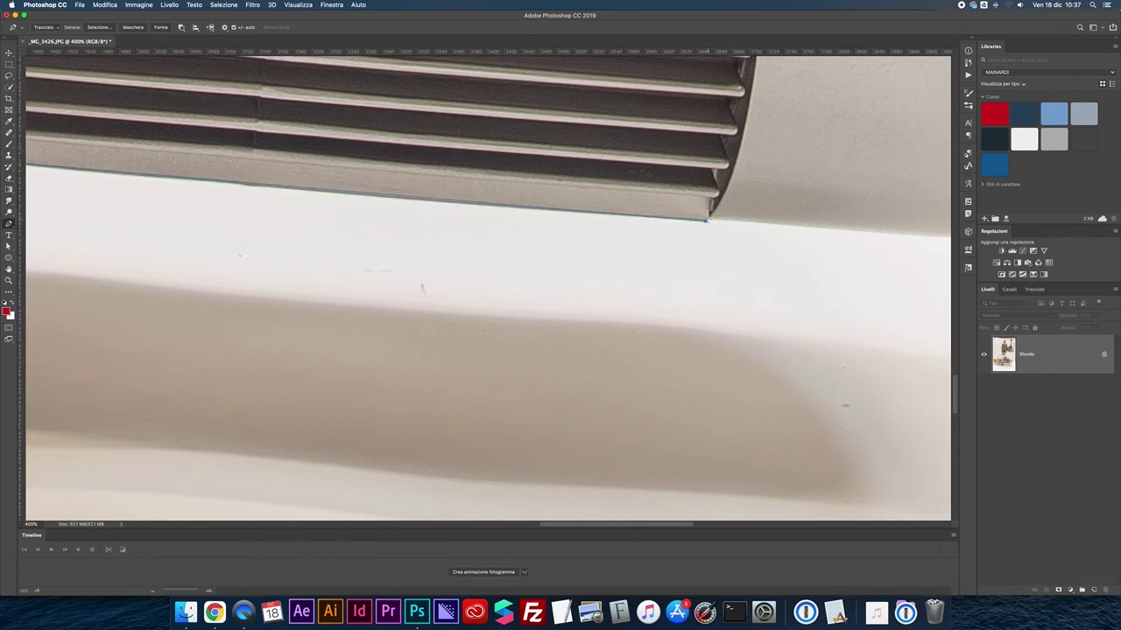
scroll(639, 245, "right", 10)
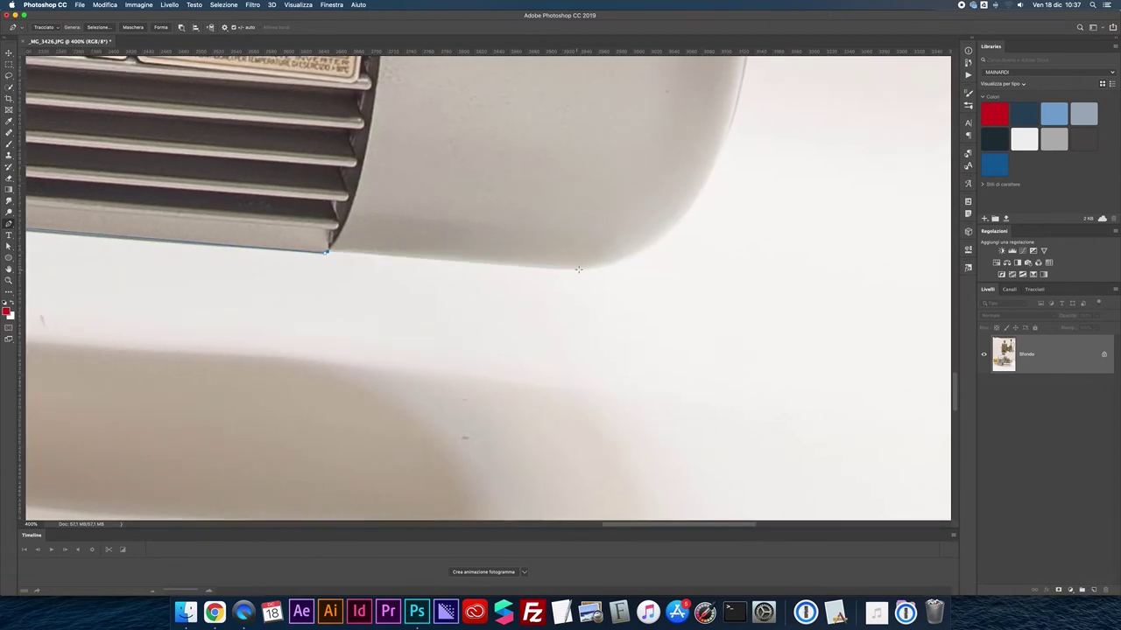
Zoom out and curve the path around the motor's rounded end cap.
left_click_drag(578, 269, 654, 175)
scroll(613, 219, "right", 10)
scroll(613, 219, "up", 6)
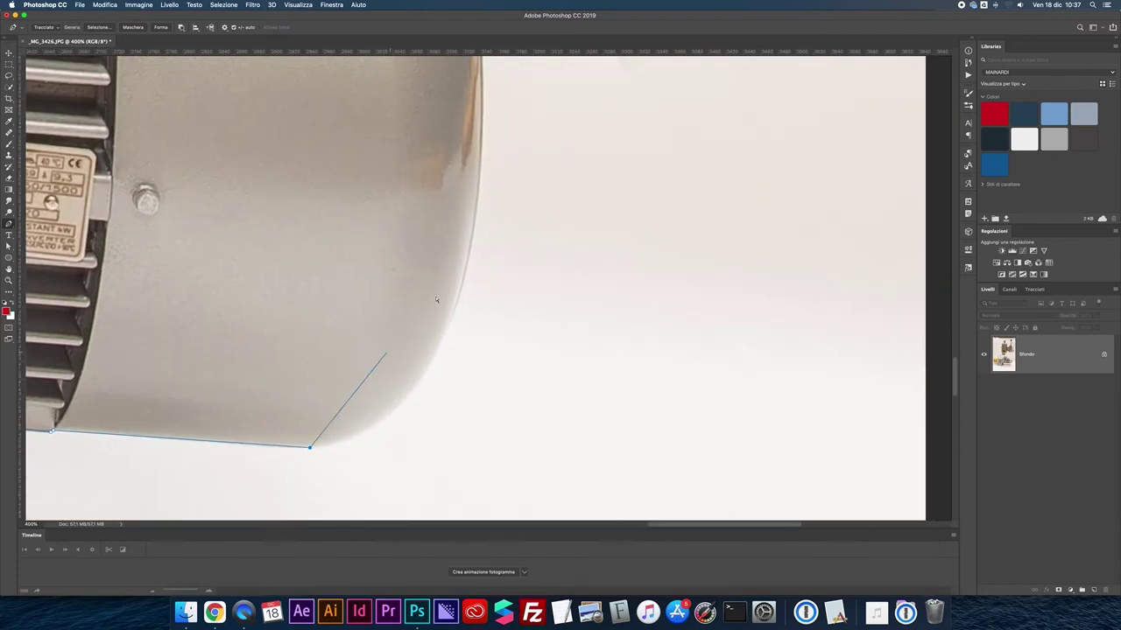
key("super+minus")
mouse_move(480, 214)
left_mouse_down()
mouse_move(511, 115)
mouse_move(501, 124)
left_mouse_up()
scroll(437, 280, "up", 5)
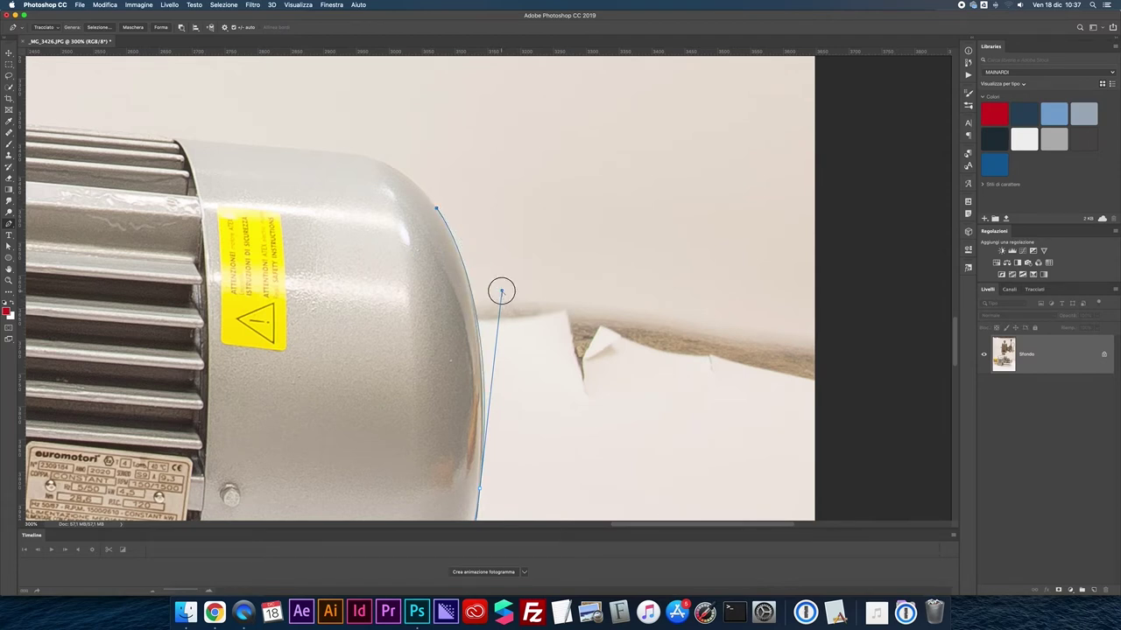
left_click_drag(499, 299, 496, 276)
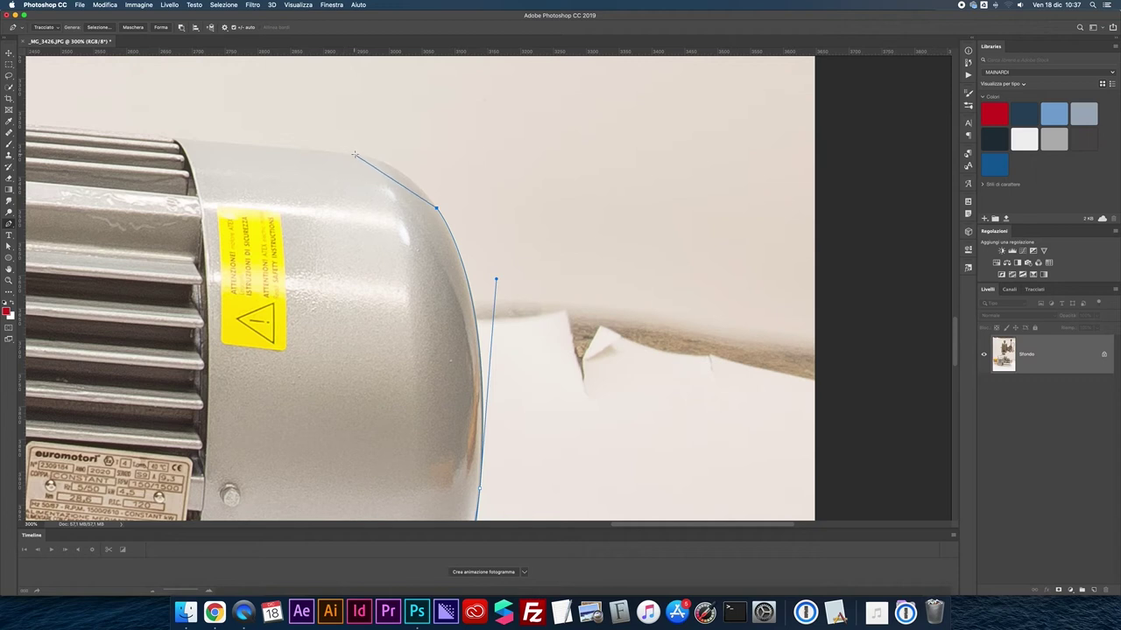
left_click_drag(355, 154, 311, 152)
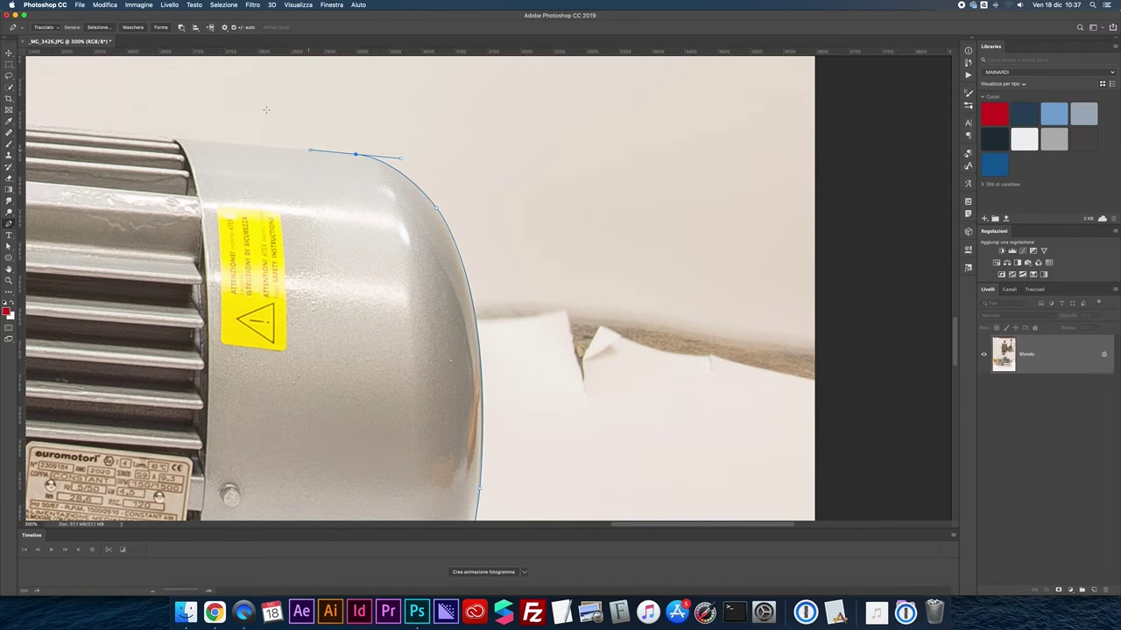
Extend the path along the motor's top to the terminal box's top-right corner.
scroll(394, 175, "up", 2)
scroll(394, 175, "left", 8)
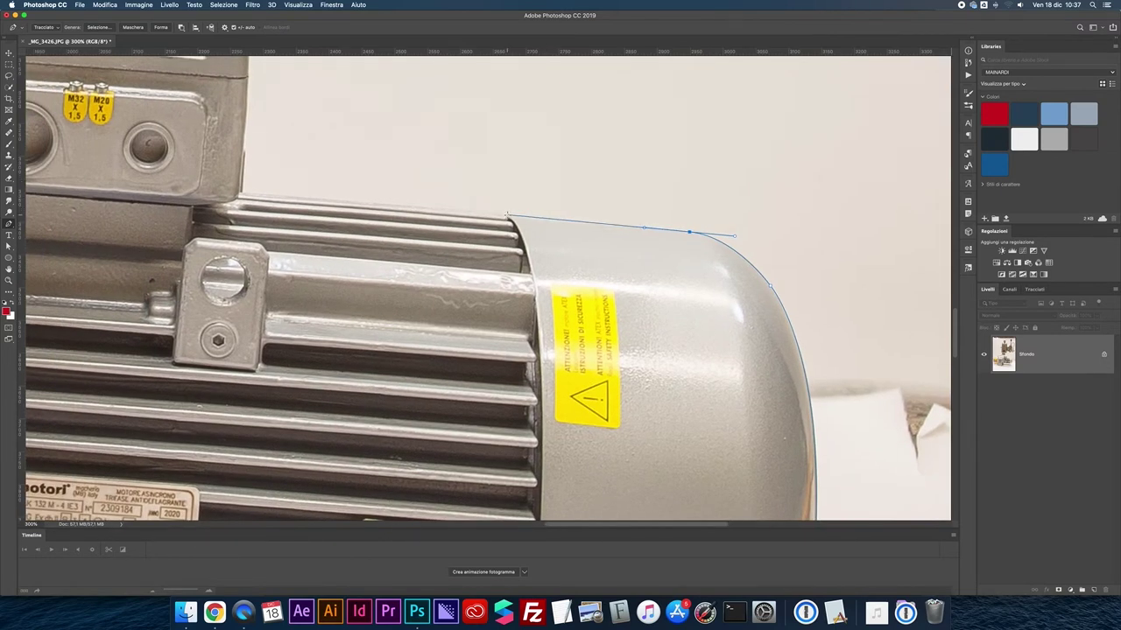
left_click(506, 215)
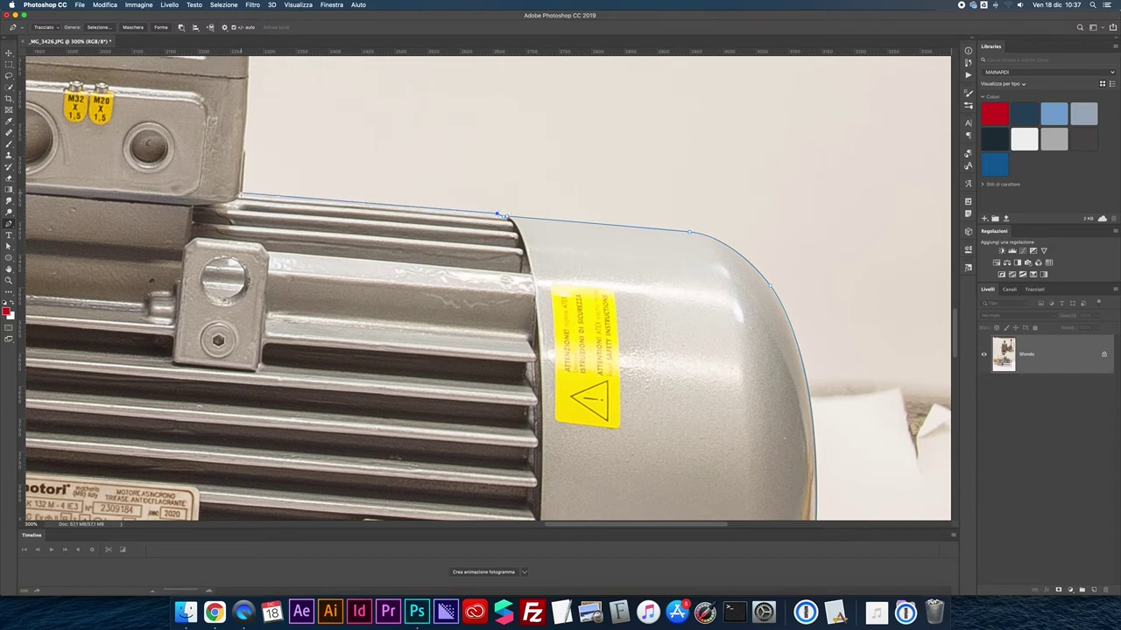
scroll(237, 193, "up", 4)
scroll(237, 192, "left", 4)
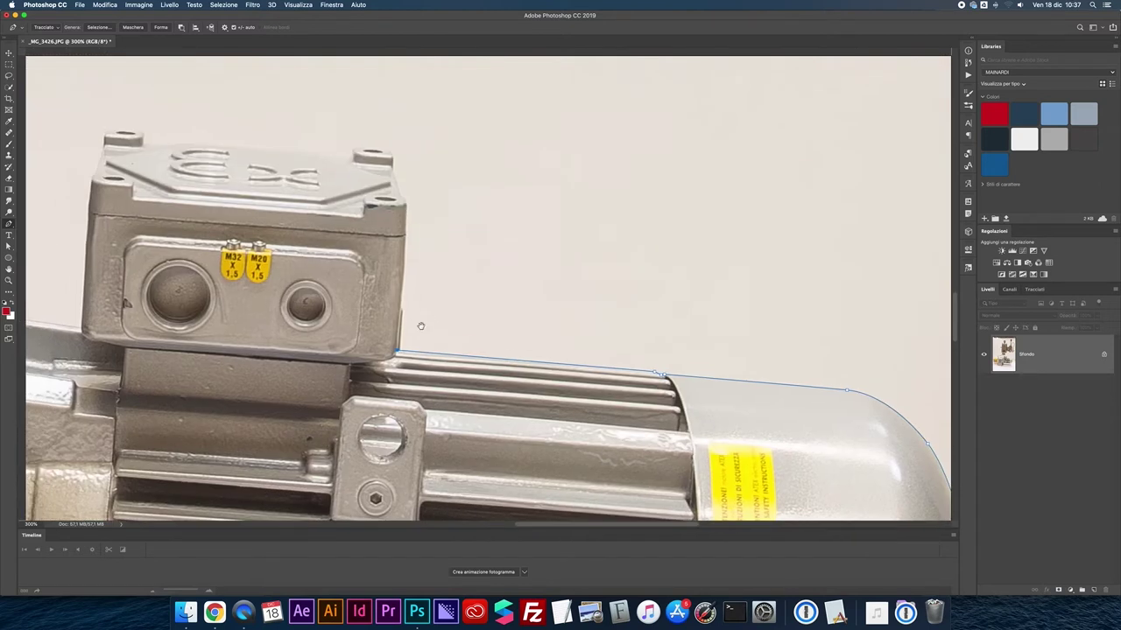
left_click(411, 241)
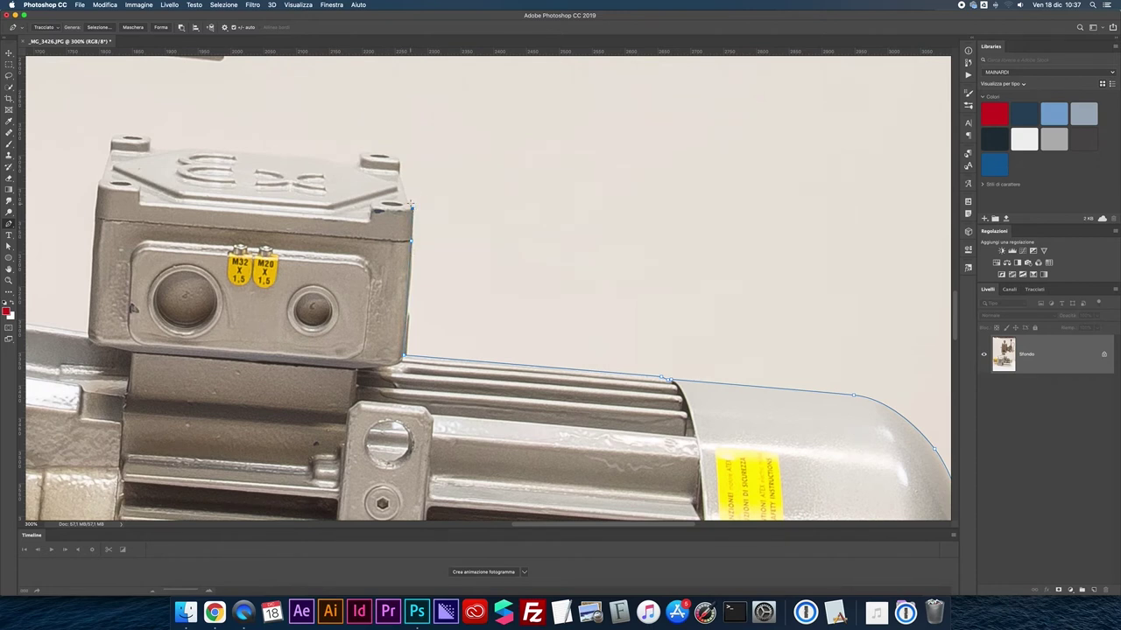
left_click(407, 204)
key("super+plus")
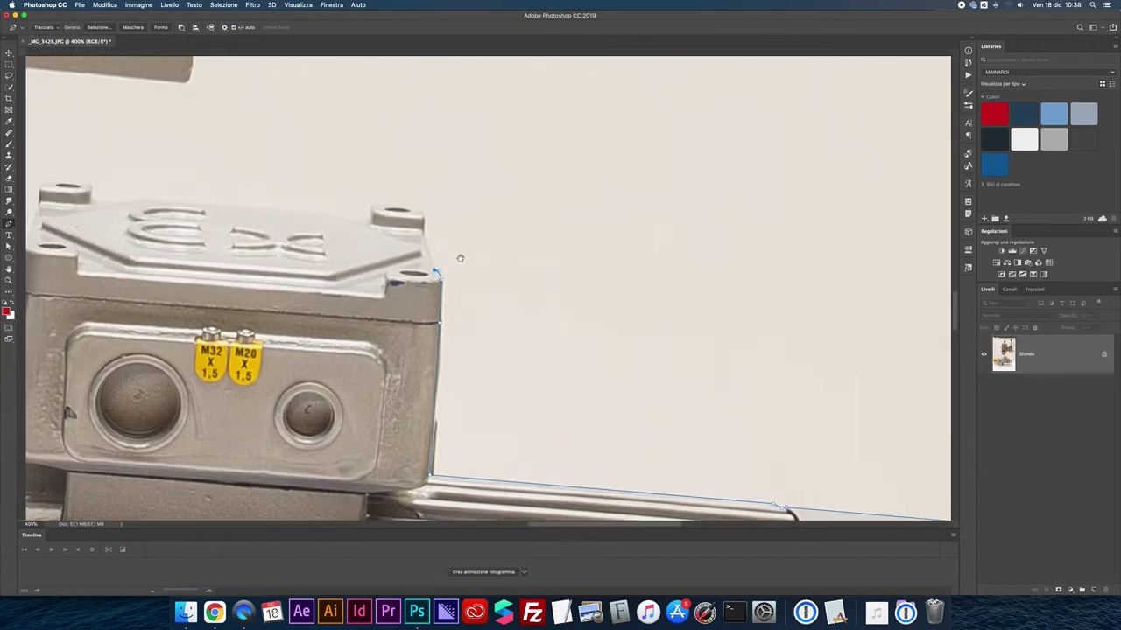
Take the path up the terminal box corner and along the lid to its corner lug.
left_click(427, 240)
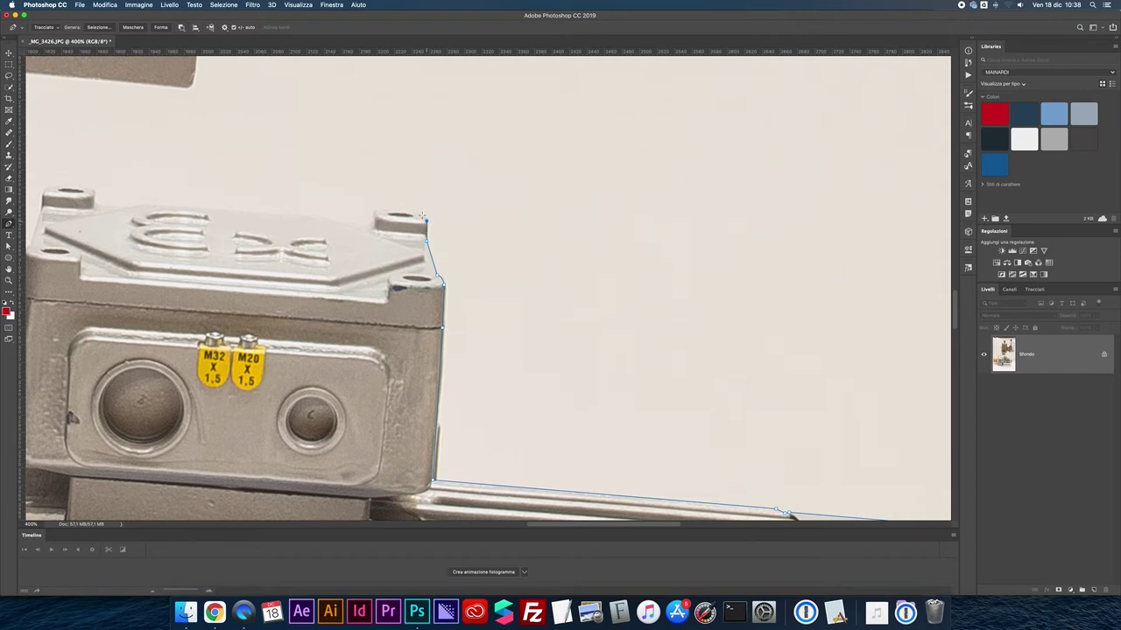
left_click(421, 213)
left_click(375, 210)
left_click_drag(363, 225, 312, 214)
scroll(383, 230, "left", 5)
scroll(382, 231, "up", 1)
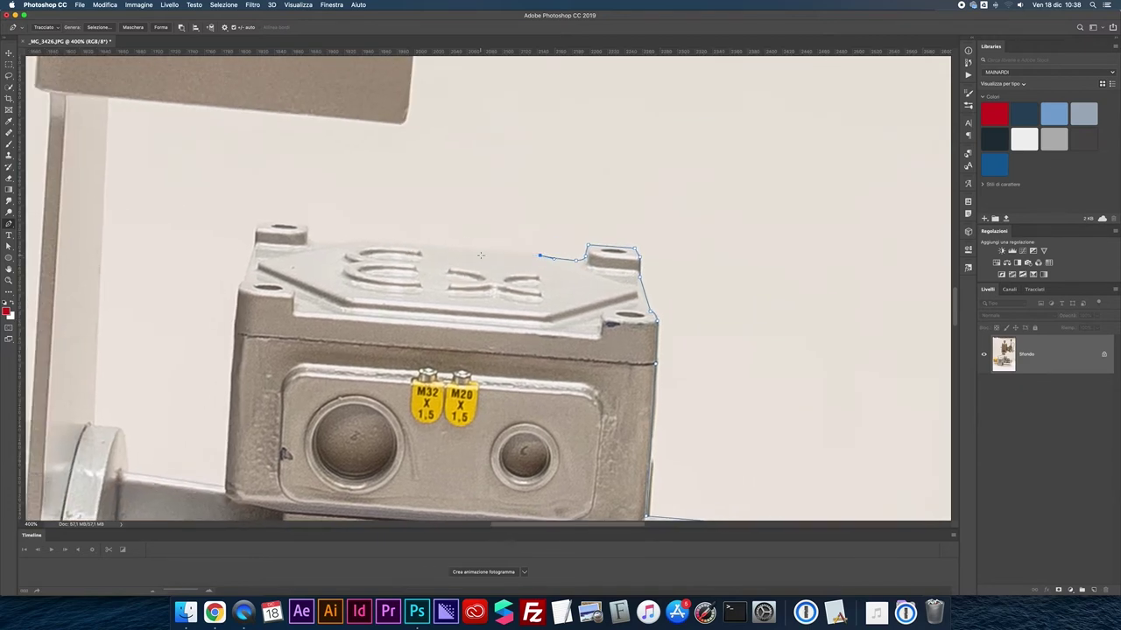
Continue the path across the lid's top, around its left lug to the left corner.
left_click(359, 240)
left_click(346, 243)
left_click(307, 234)
left_click_drag(303, 225, 276, 222)
left_click(267, 223)
left_click_drag(256, 225, 254, 247)
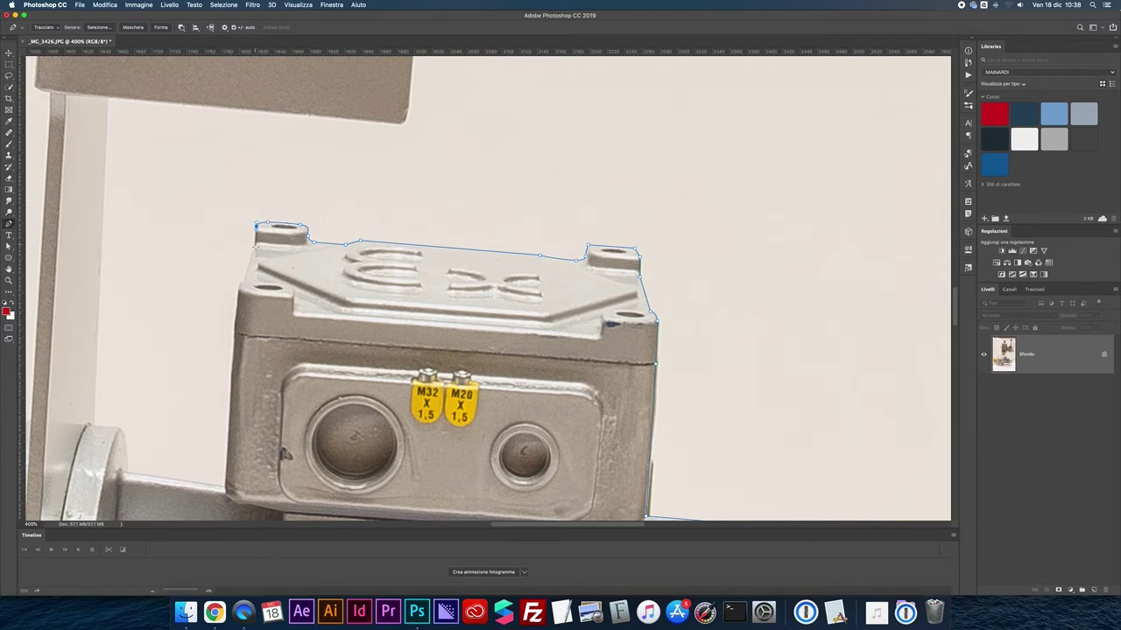
Run the path down the box's left side and straight up the thin post.
left_click(256, 247)
left_click(240, 284)
scroll(219, 485, "left", 5)
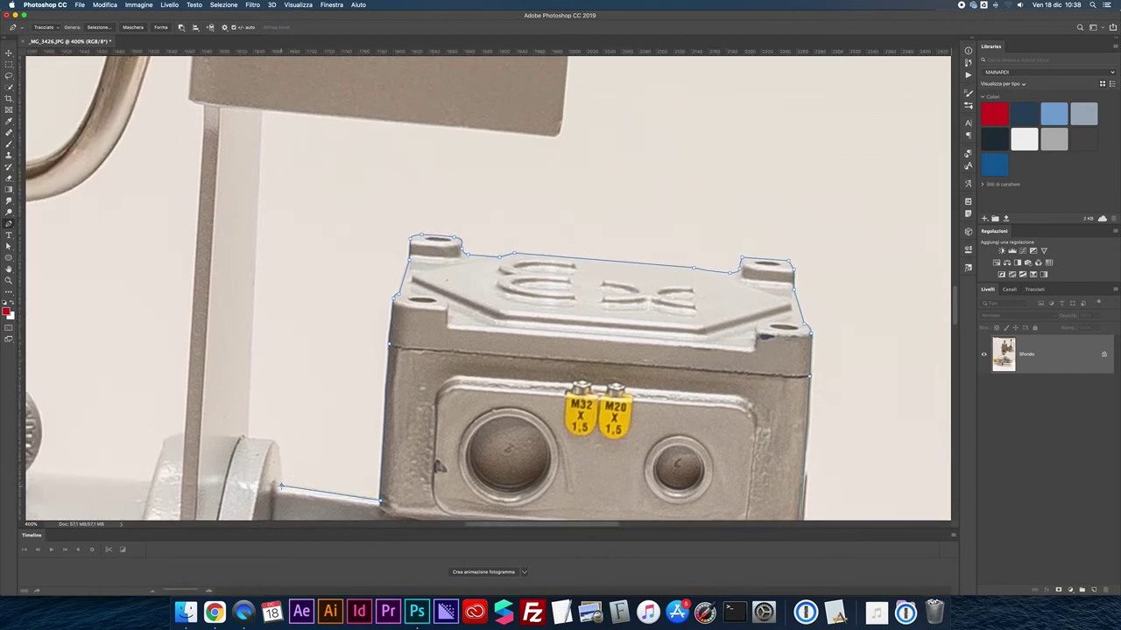
left_click_drag(273, 440, 256, 435)
left_click(262, 111)
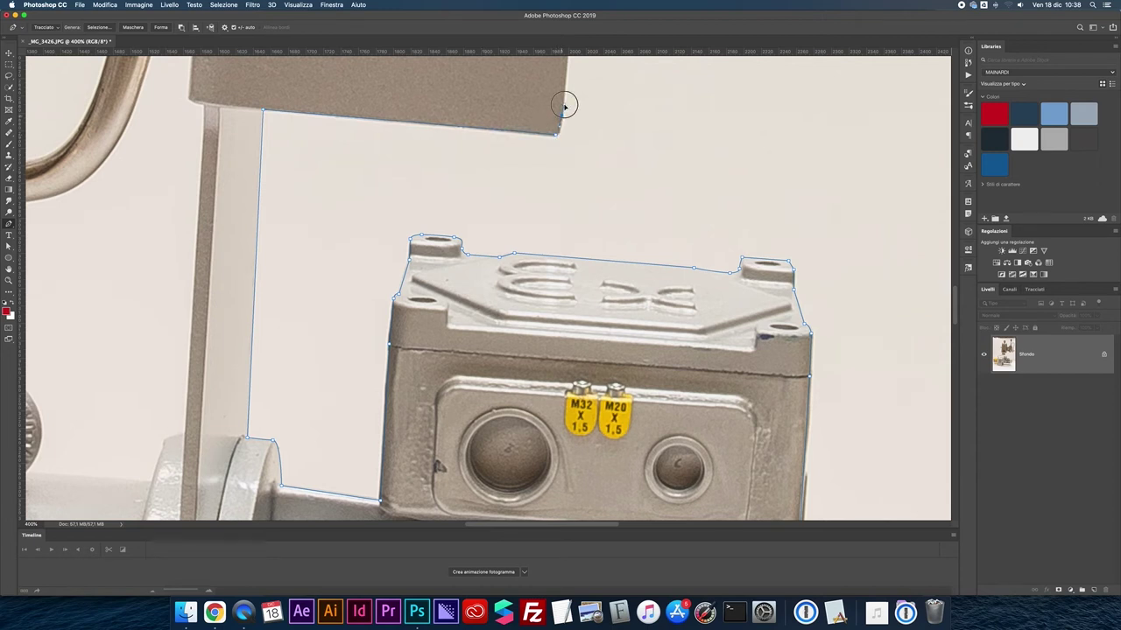
Anchor the path at the grey plate's corner and curve it along the tank's underside.
scroll(563, 94, "up", 2)
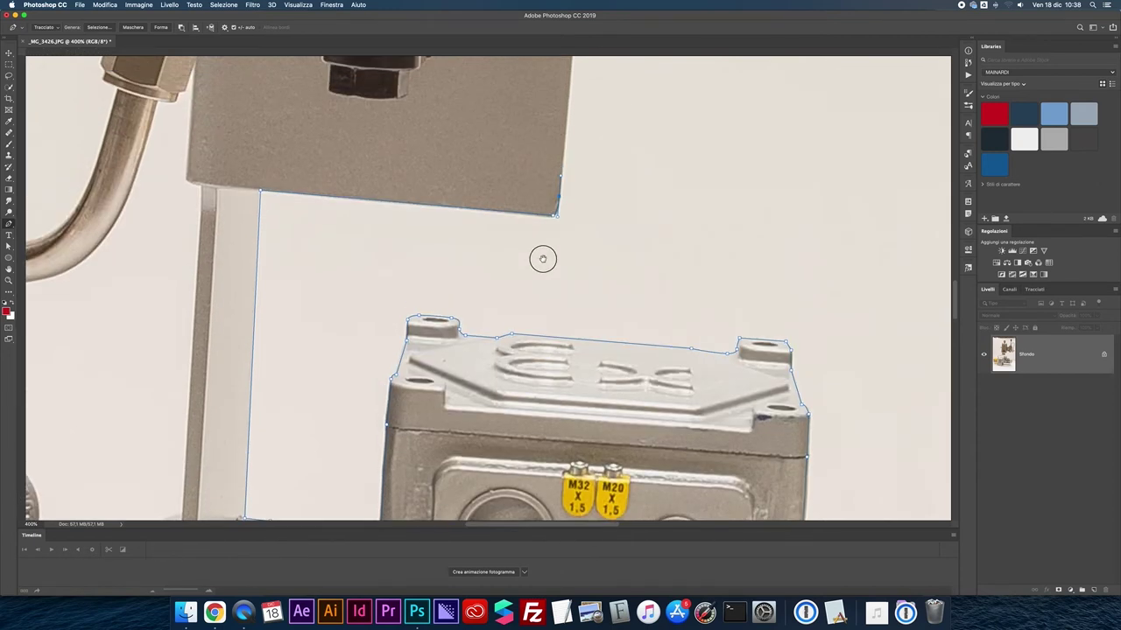
scroll(538, 257, "up", 3)
scroll(526, 298, "up", 4)
scroll(513, 333, "up", 1)
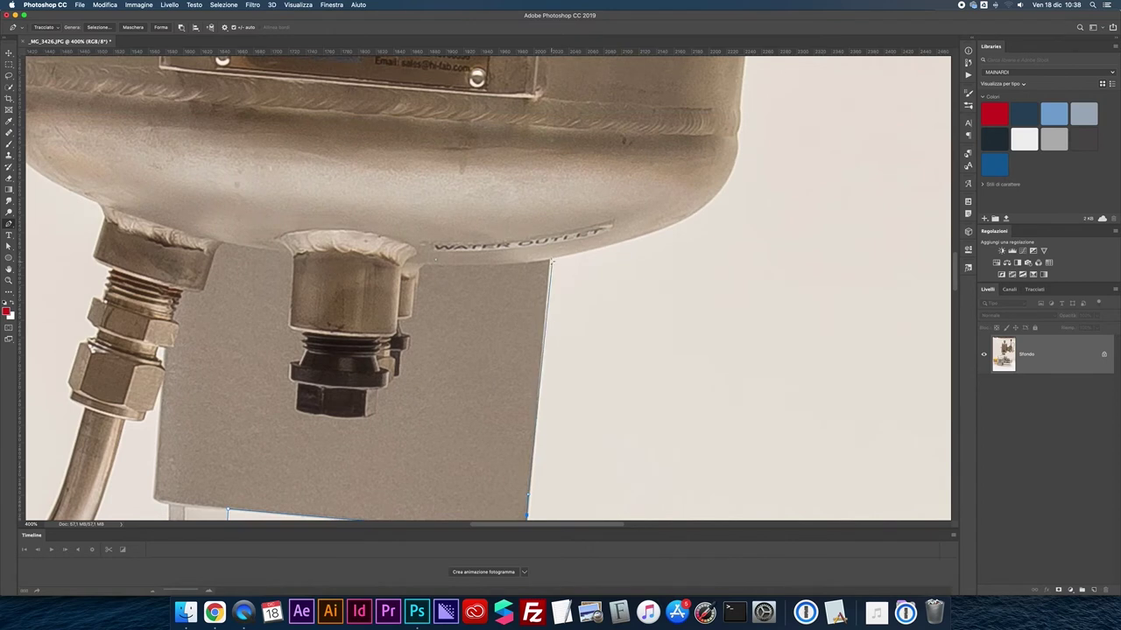
left_click(549, 259)
scroll(593, 238, "up", 2)
scroll(593, 238, "right", 3)
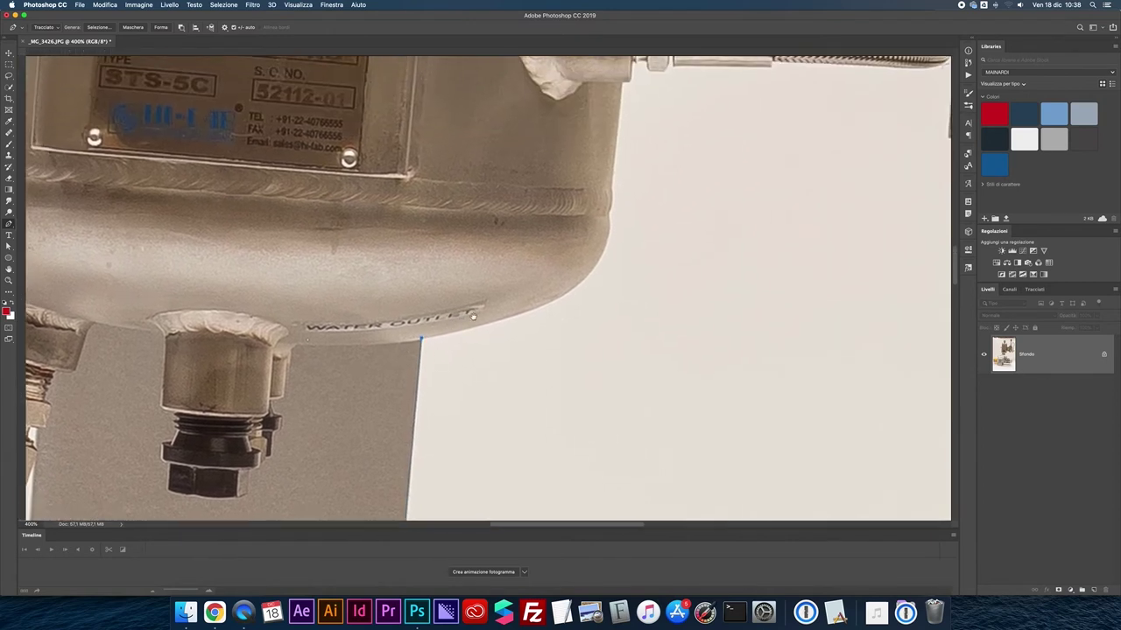
mouse_move(596, 260)
left_mouse_down()
mouse_move(632, 222)
mouse_move(625, 202)
left_mouse_up()
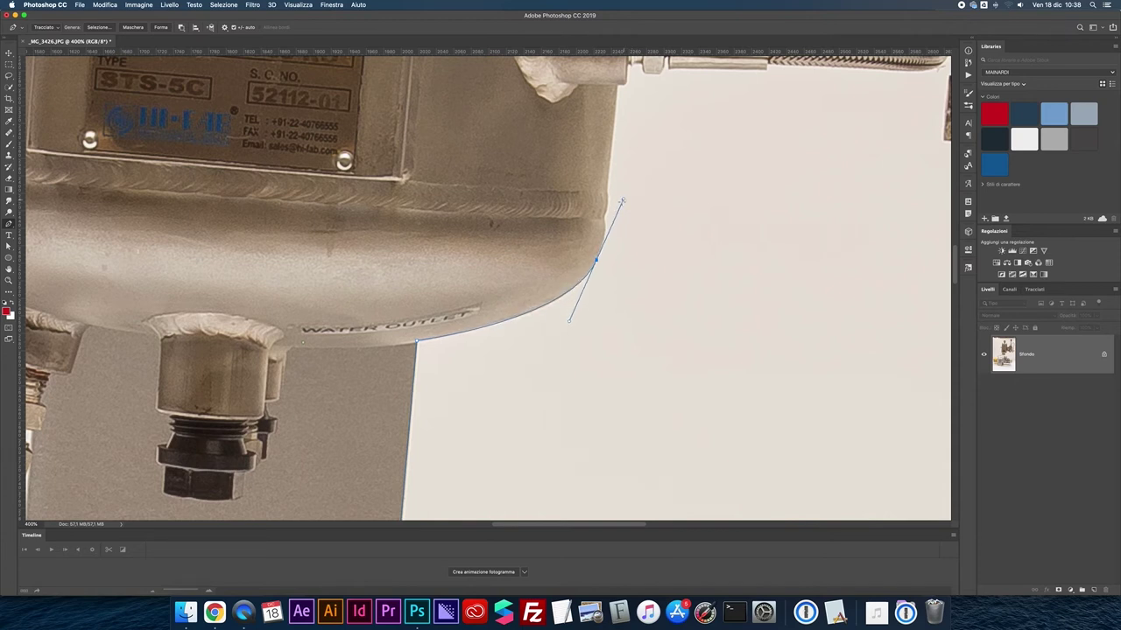
Break the curve, trace up the tank's rounded side, then along the fitting's hex nut and bottom edge.
scroll(599, 245, "up", 2)
scroll(599, 245, "right", 2)
left_click(507, 366, "alt")
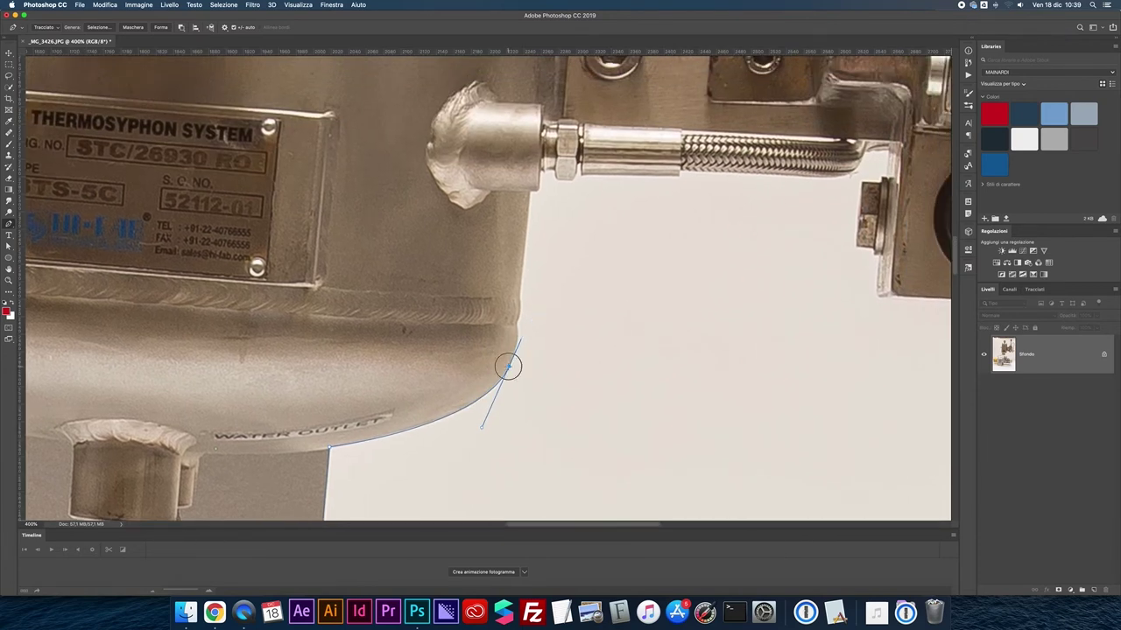
left_click_drag(517, 325, 514, 308)
left_click(520, 298)
left_click(531, 191)
left_click(576, 164)
left_click(679, 175)
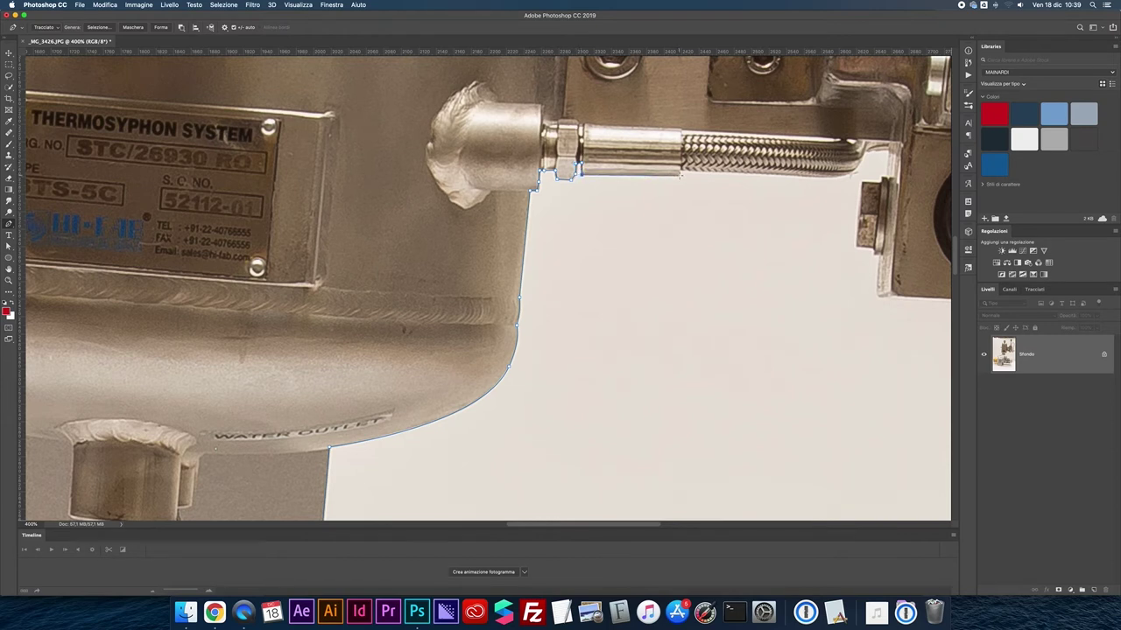
Anchor the path past the hose bend, then down and along the bracket to its lower-right corner.
scroll(583, 182, "right", 5)
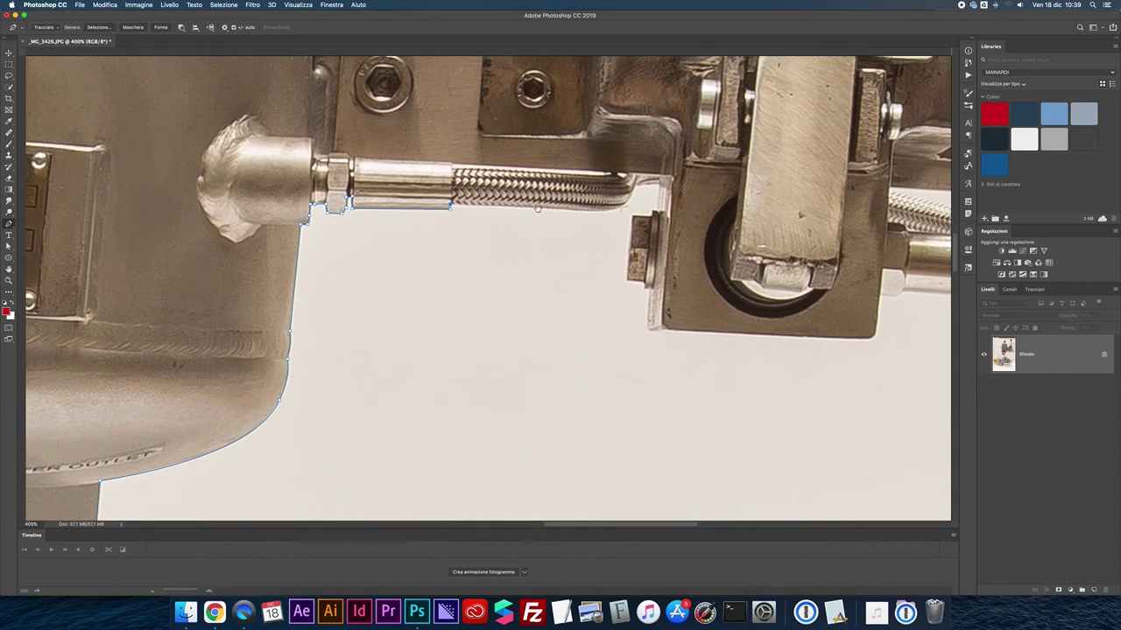
left_click(602, 212)
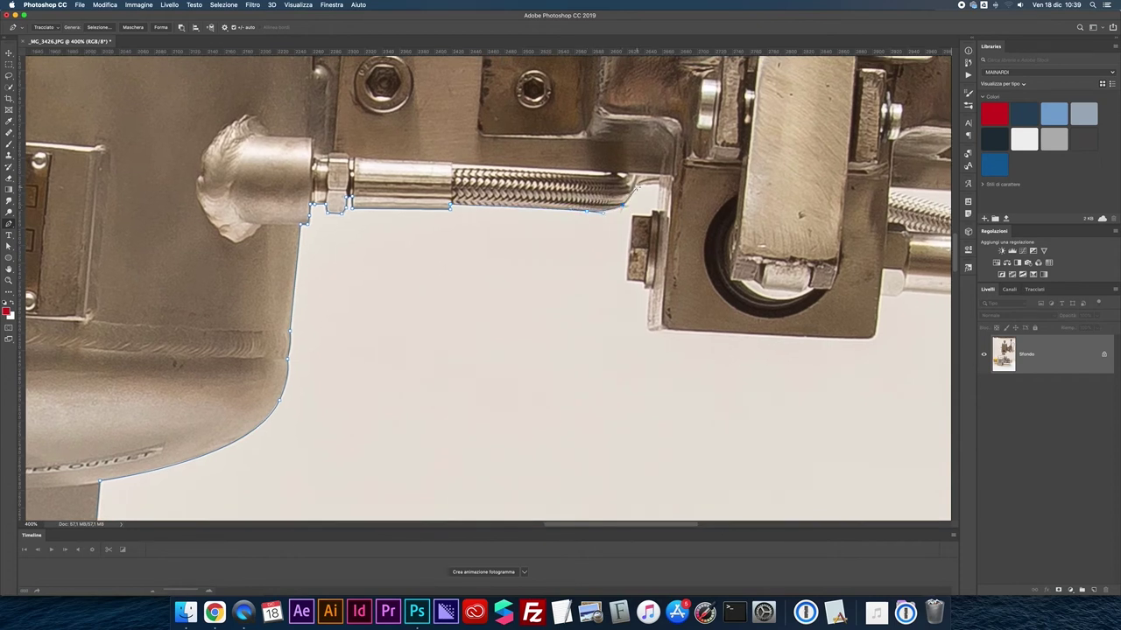
left_click(633, 186)
left_click(669, 184)
left_click(628, 279)
left_click(644, 286)
left_click(648, 330)
left_click(667, 331)
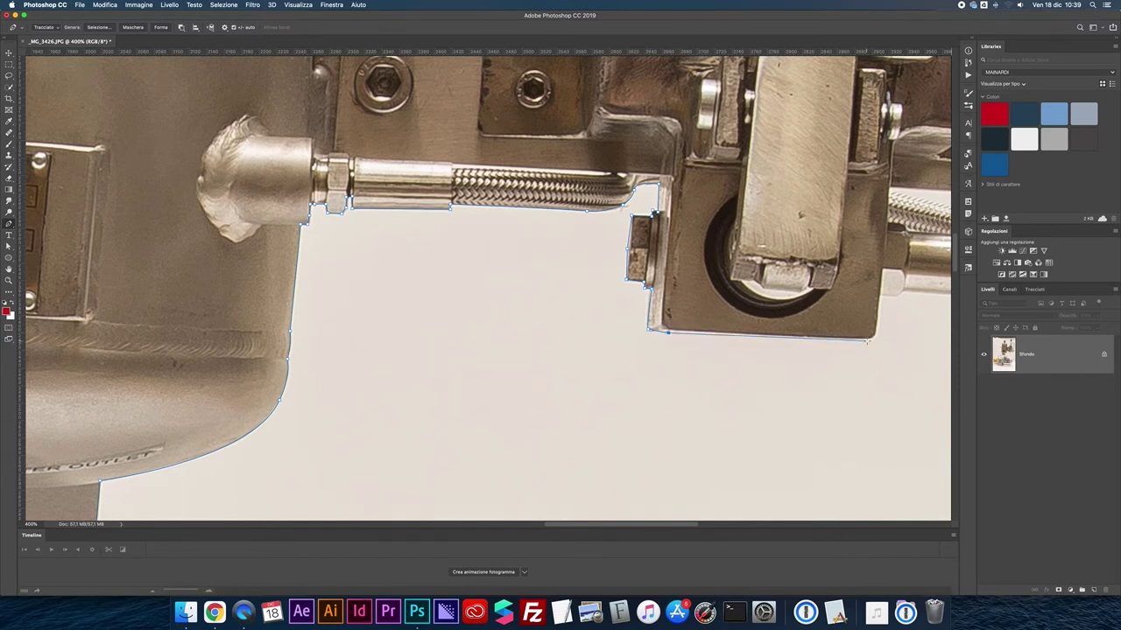
left_click(871, 338)
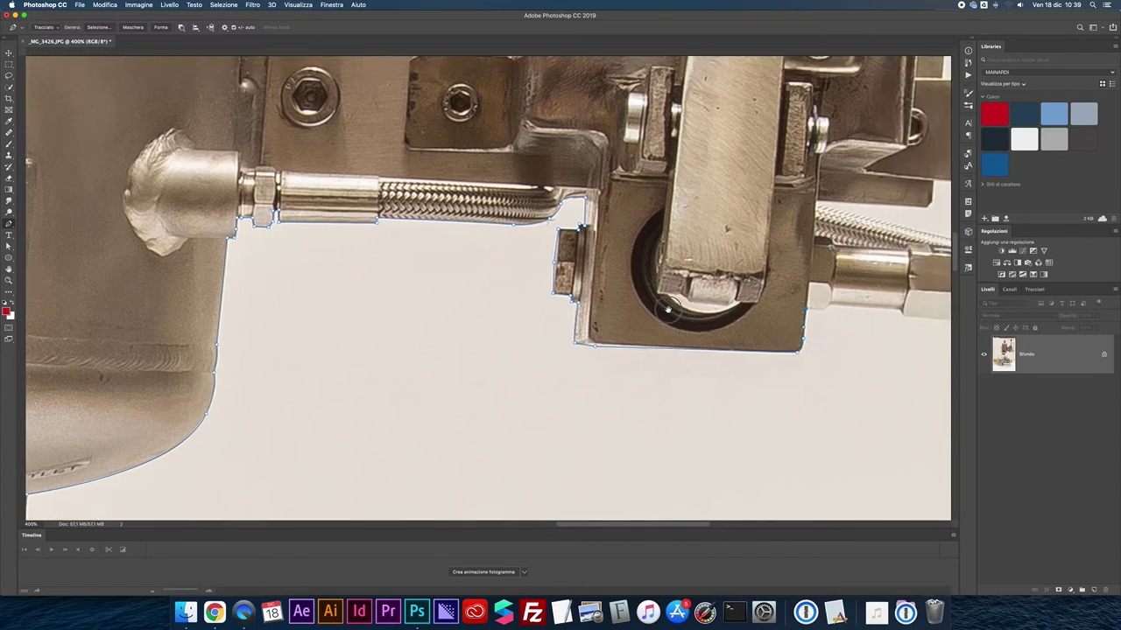
Trace beneath the tube and hex fitting, then up the fitting and the valve body's right edge.
left_click_drag(886, 286, 620, 324)
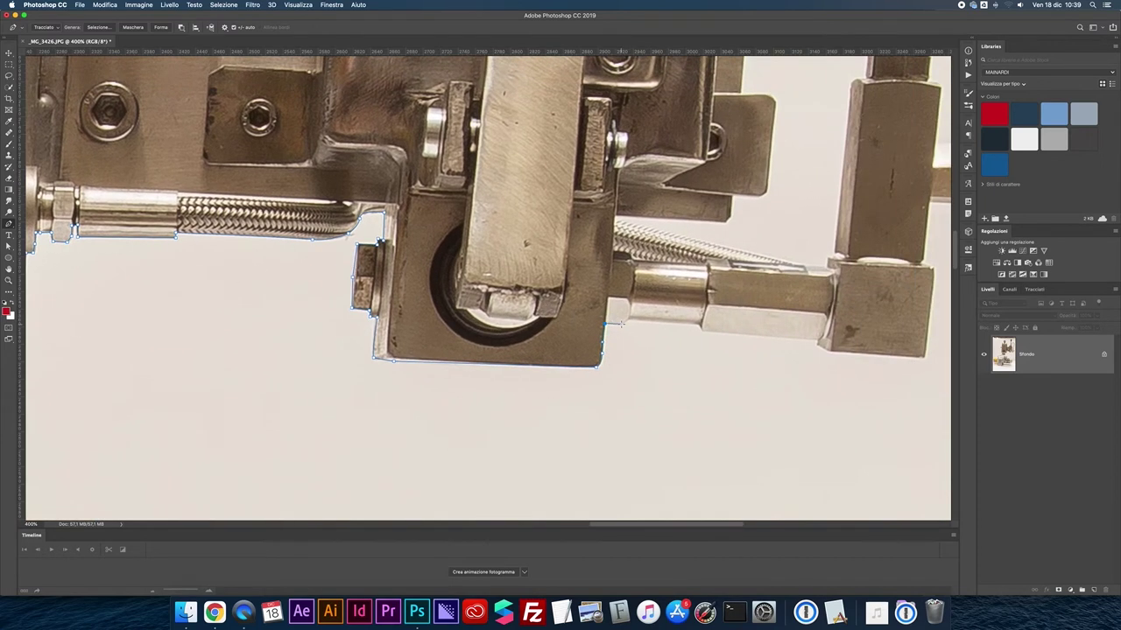
left_click(627, 319)
left_click(699, 325)
left_click(817, 340)
scroll(830, 351, "right", 5)
left_click(736, 351)
left_click(745, 261)
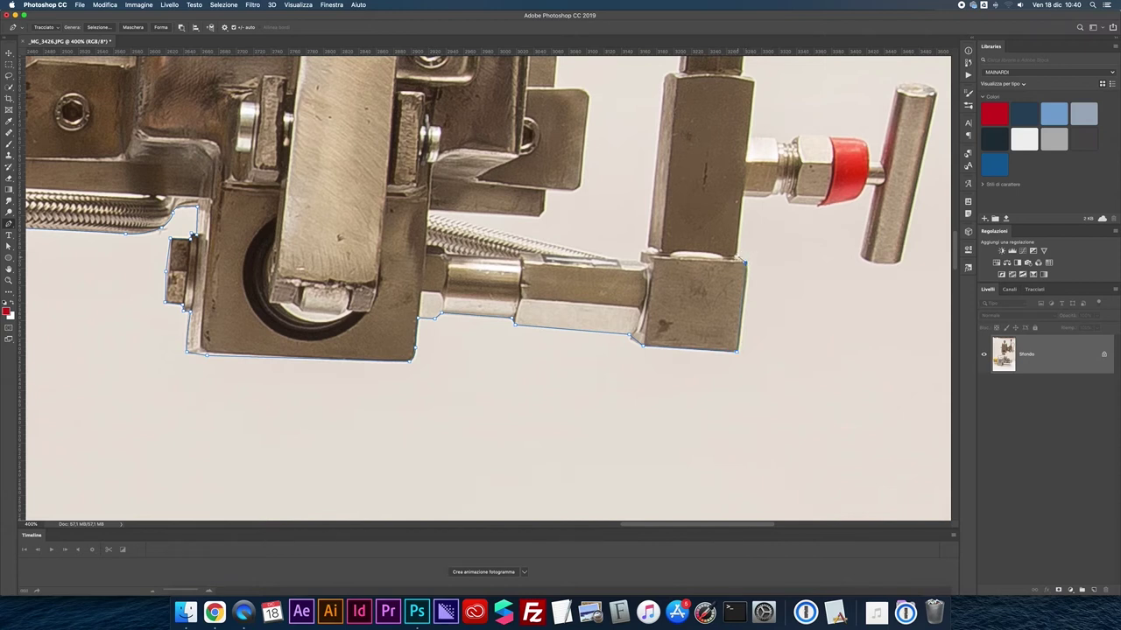
left_click(732, 257)
left_click(740, 200)
scroll(598, 251, "up", 1)
scroll(598, 251, "right", 5)
scroll(598, 251, "up", 2)
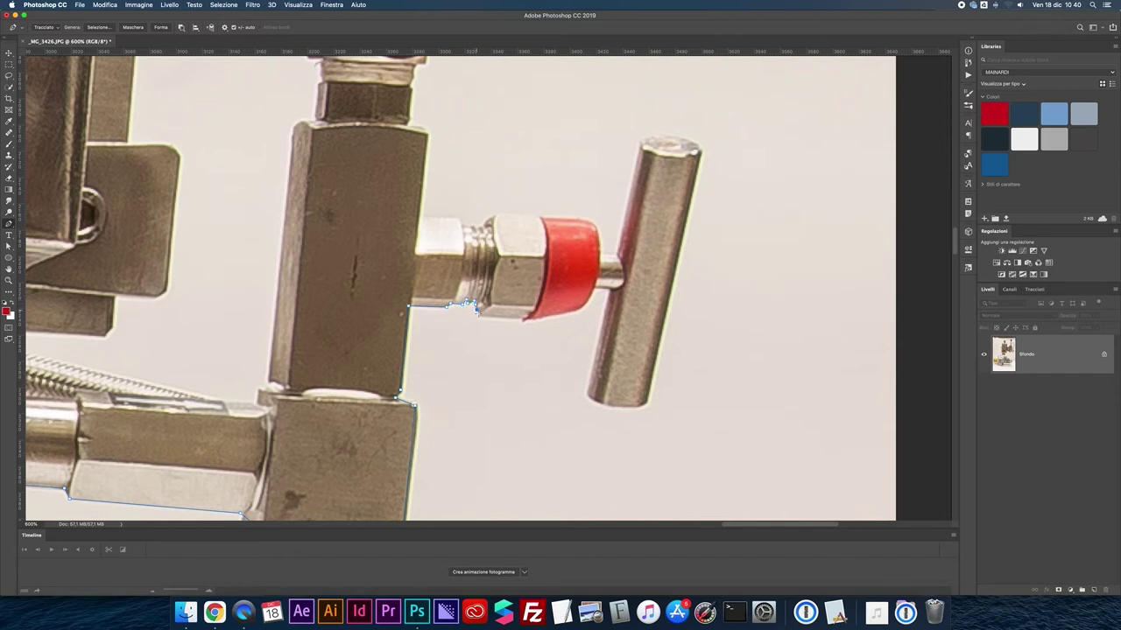
Trace the nut's lower edge, around the T-handle and red cap, and left along the fitting's top.
mouse_move(478, 312)
left_mouse_down()
mouse_move(574, 314)
mouse_move(597, 289)
mouse_move(580, 394)
mouse_move(645, 406)
left_mouse_up()
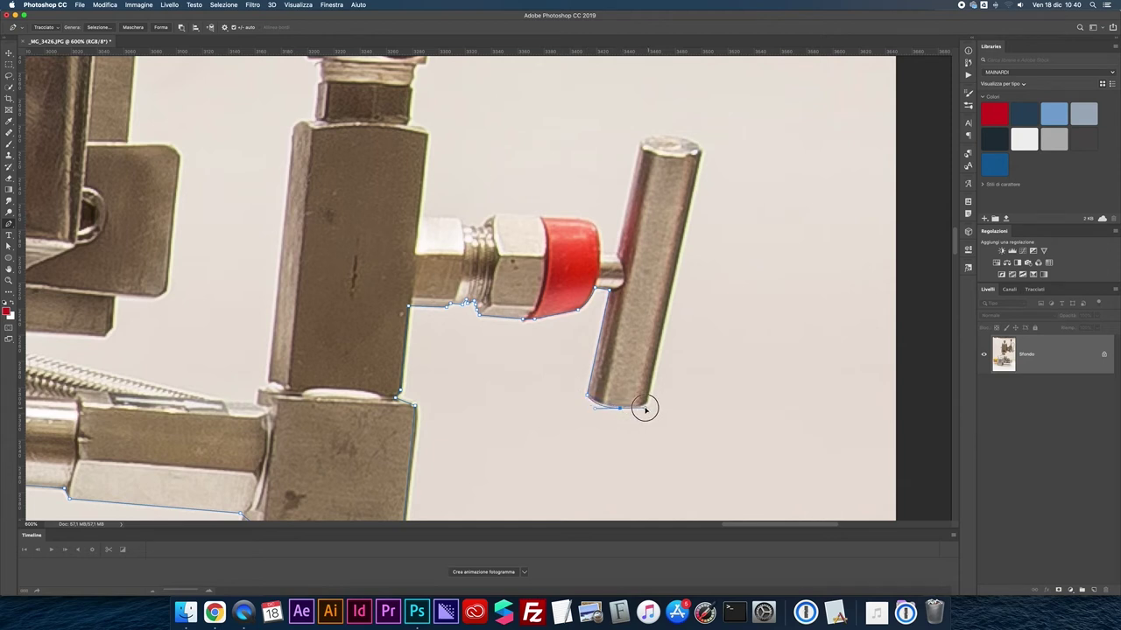
left_click_drag(647, 406, 669, 137)
mouse_move(669, 138)
left_mouse_down()
mouse_move(639, 135)
mouse_move(613, 254)
left_mouse_up()
left_click(615, 254)
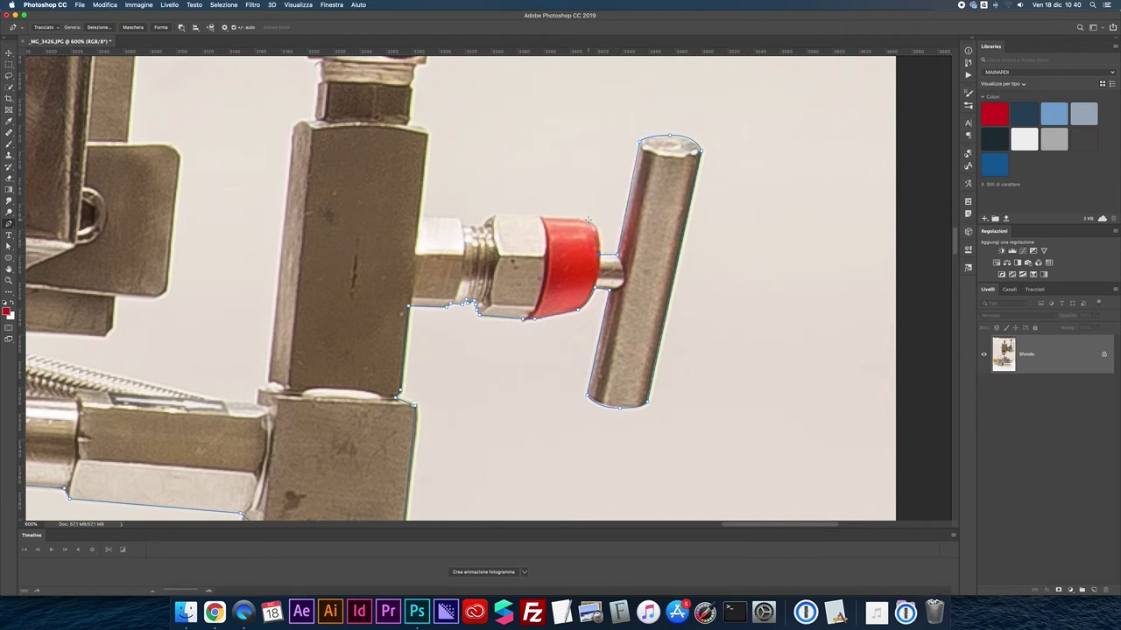
left_click_drag(586, 220, 542, 216)
left_click(495, 214)
left_click(486, 218)
left_click(420, 212)
Re-place a misplaced anchor at the valve's top corner, then anchor up the fitting to the nut's top corner.
left_click_drag(416, 133, 501, 245)
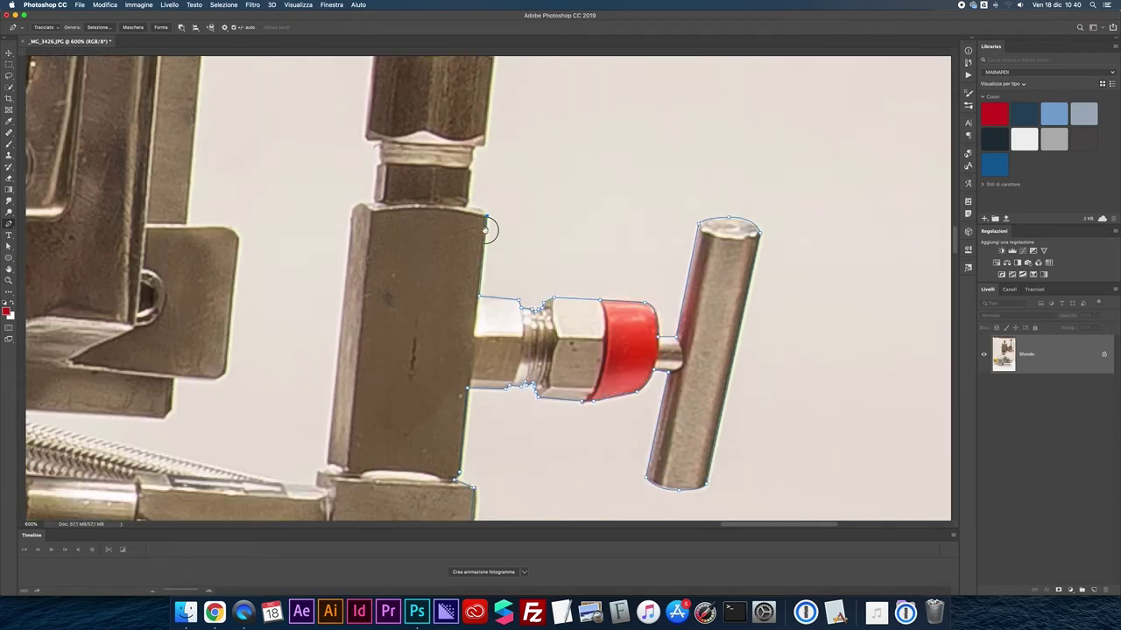
scroll(509, 250, "up", 1)
left_click(508, 251)
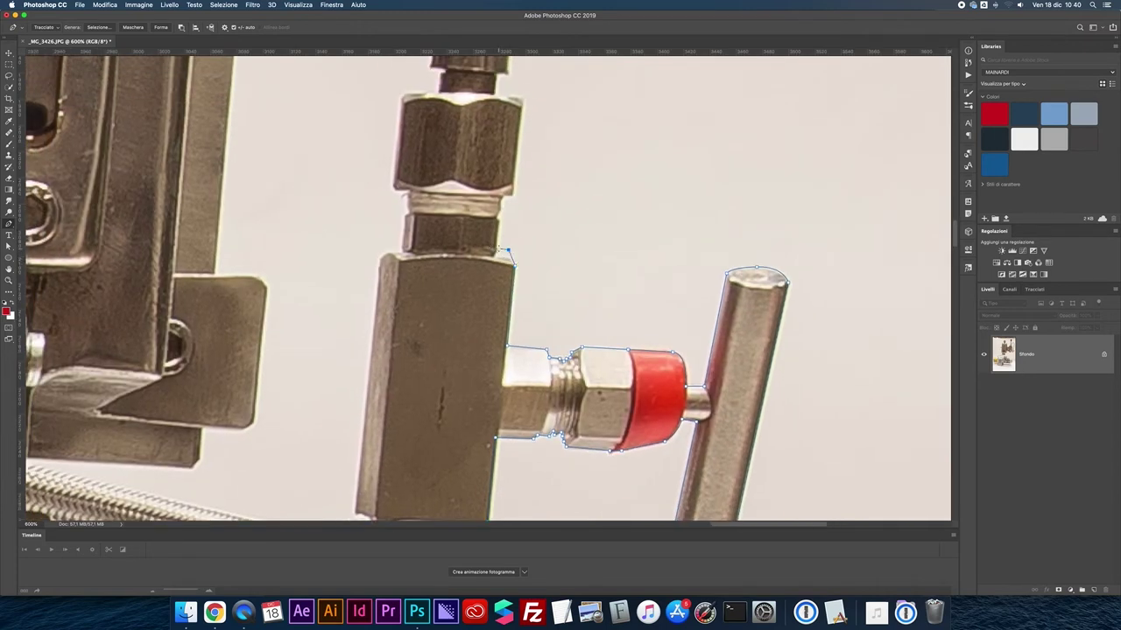
key("ctrl+z")
left_click(502, 253)
left_click(496, 218)
left_click(500, 201)
scroll(526, 254, "up", 1)
scroll(525, 255, "up", 5)
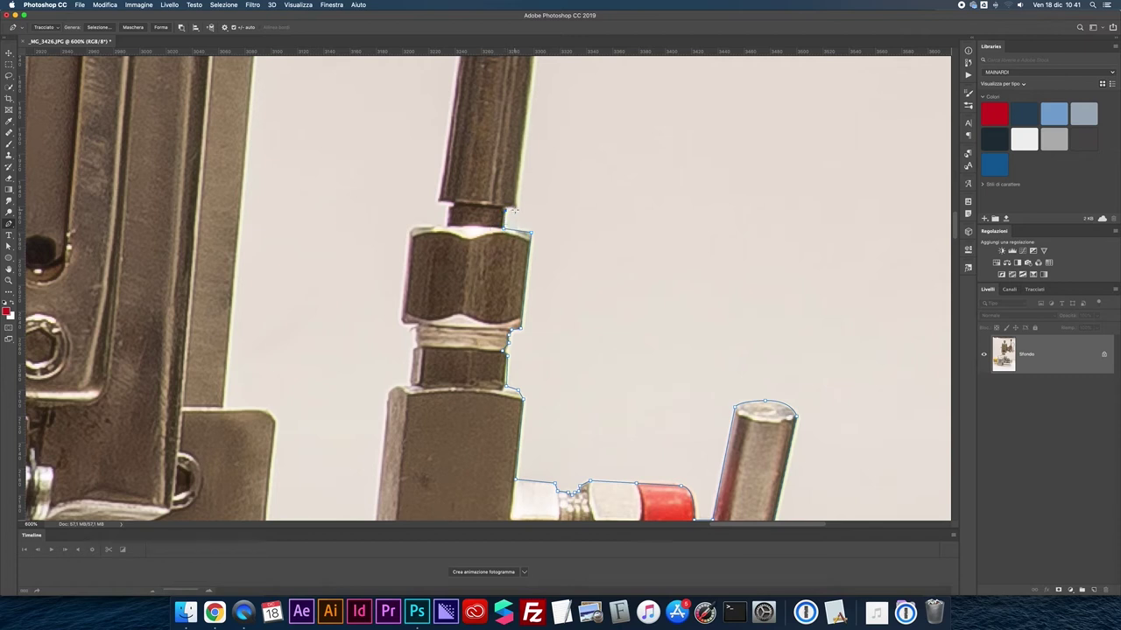
left_click(512, 211)
Anchor at the cylinder's top corner, then curve the path along the braided hose to its top edge.
scroll(501, 296, "up", 3)
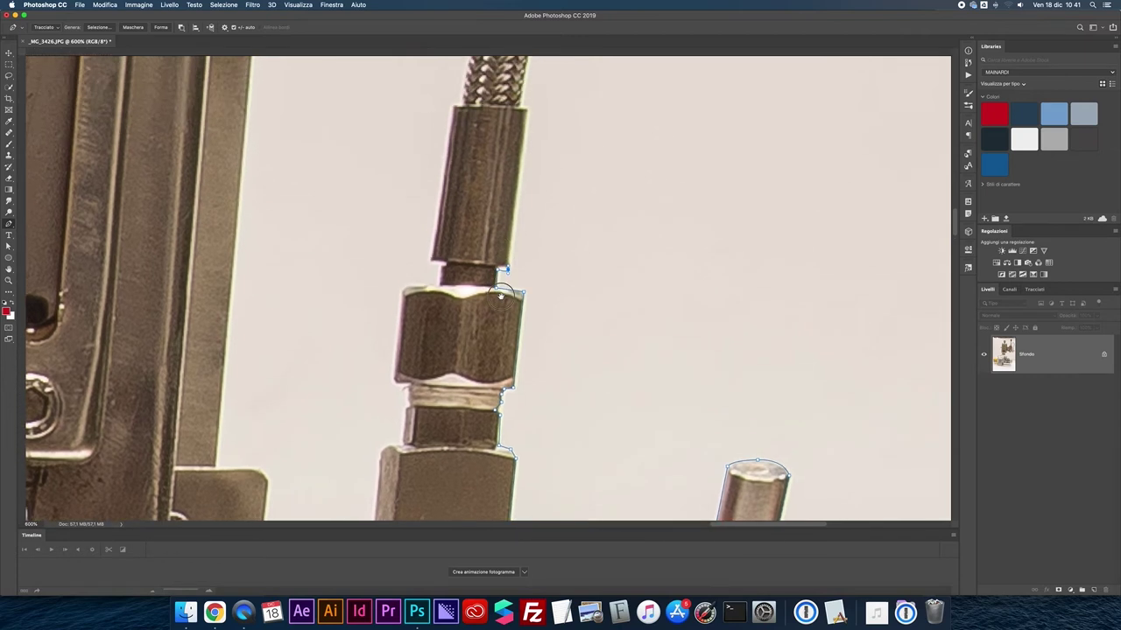
scroll(500, 296, "up", 3)
left_click(519, 188)
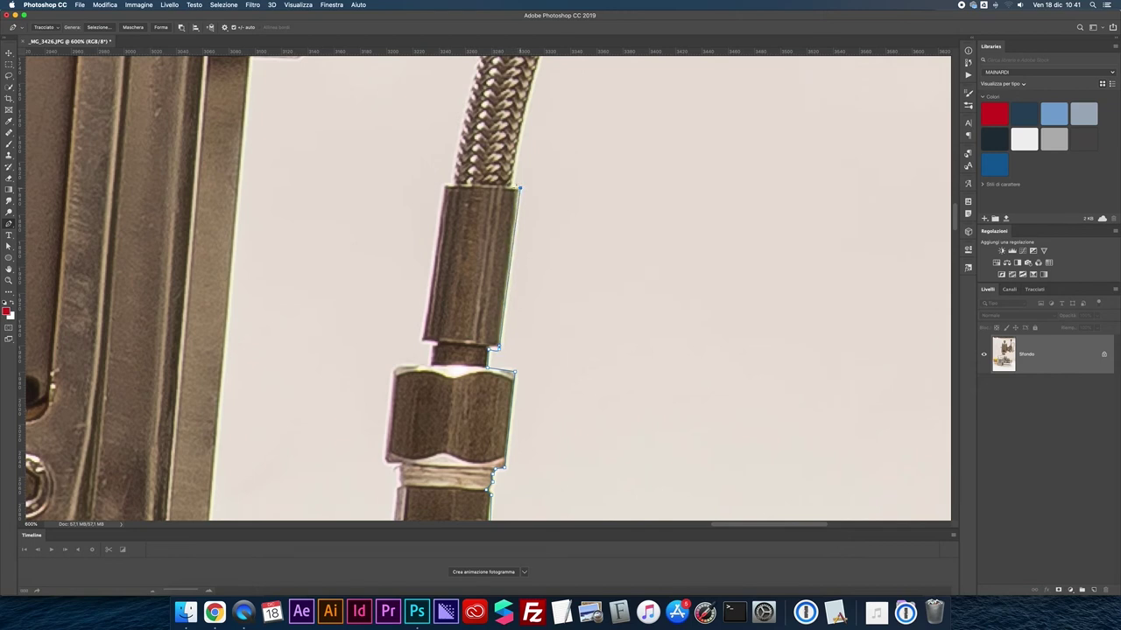
scroll(458, 320, "up", 7)
scroll(458, 320, "right", 3)
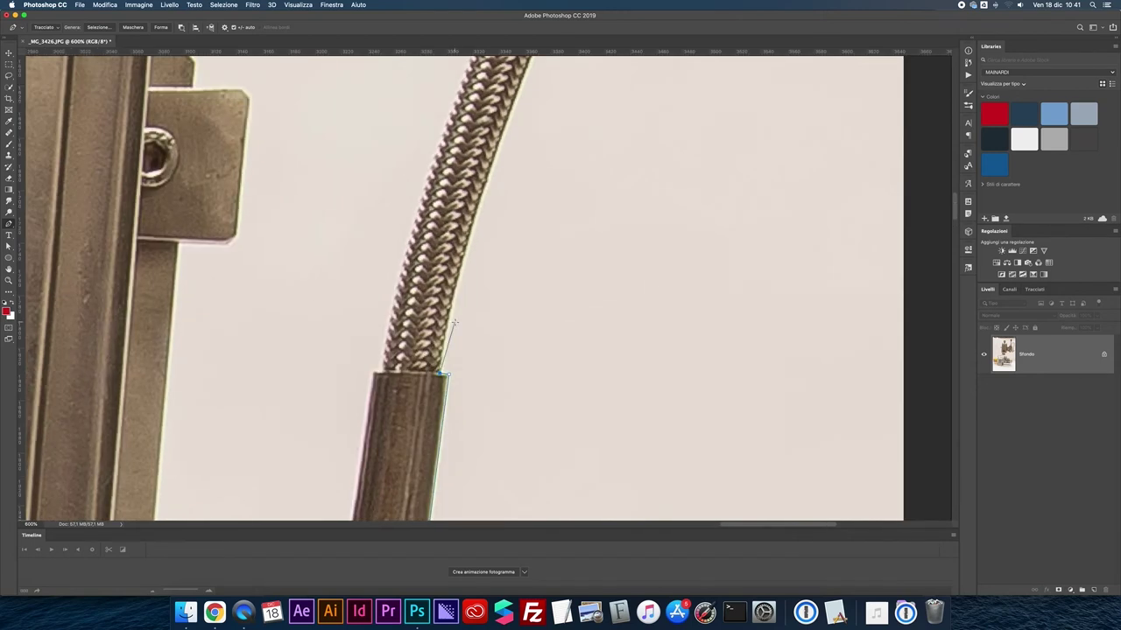
scroll(476, 296, "down", 2)
scroll(514, 188, "down", 2)
scroll(523, 175, "down", 2)
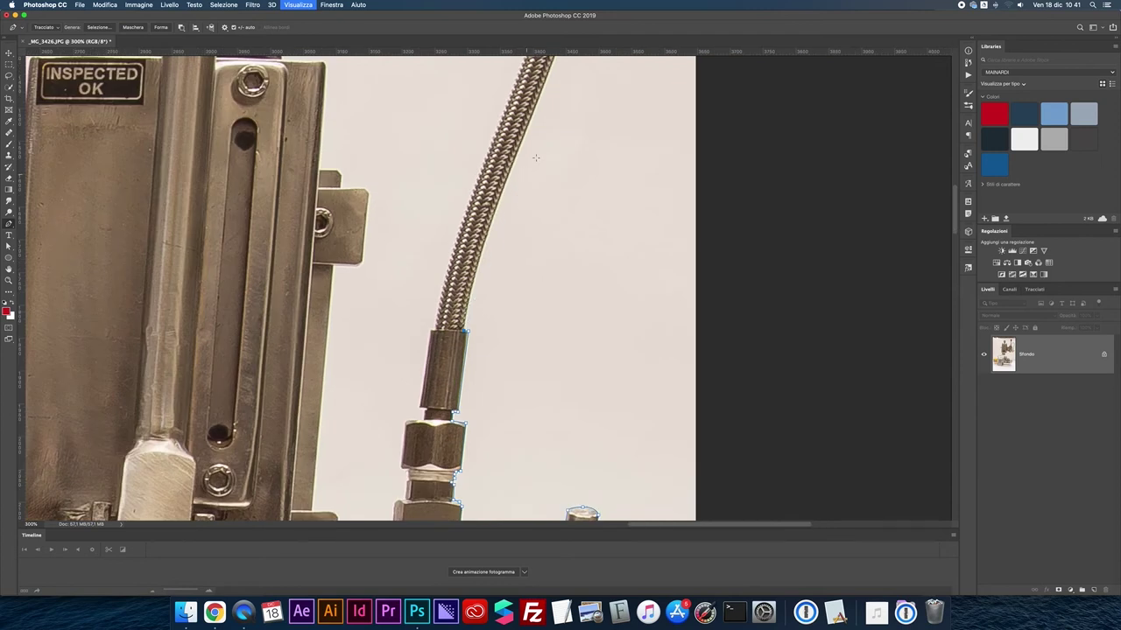
scroll(541, 101, "down", 2)
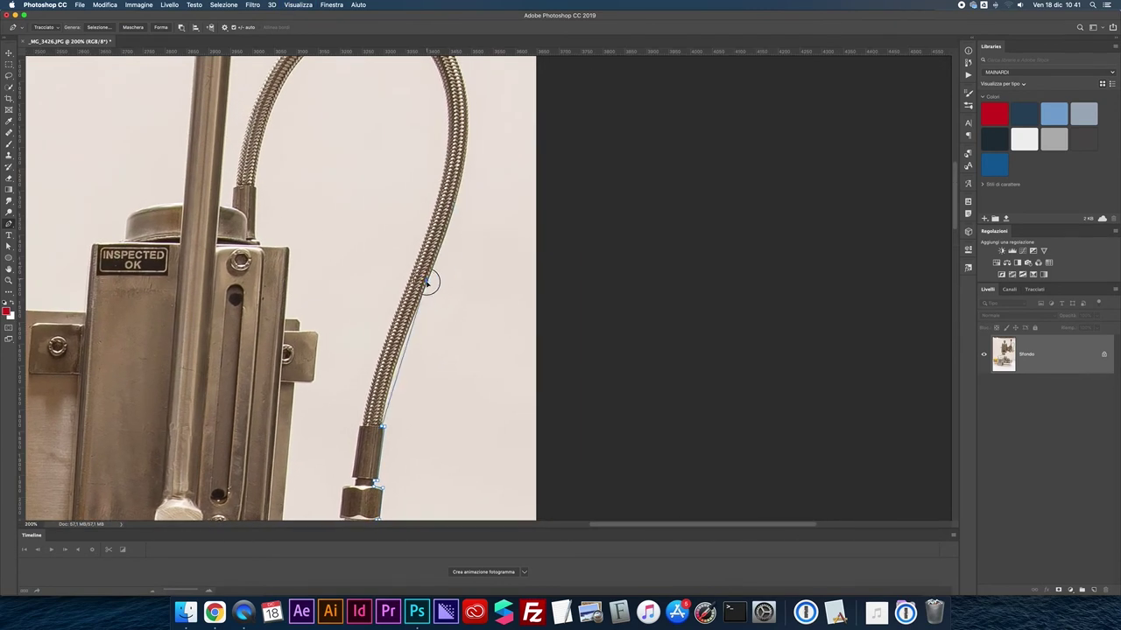
left_click_drag(427, 290, 460, 210)
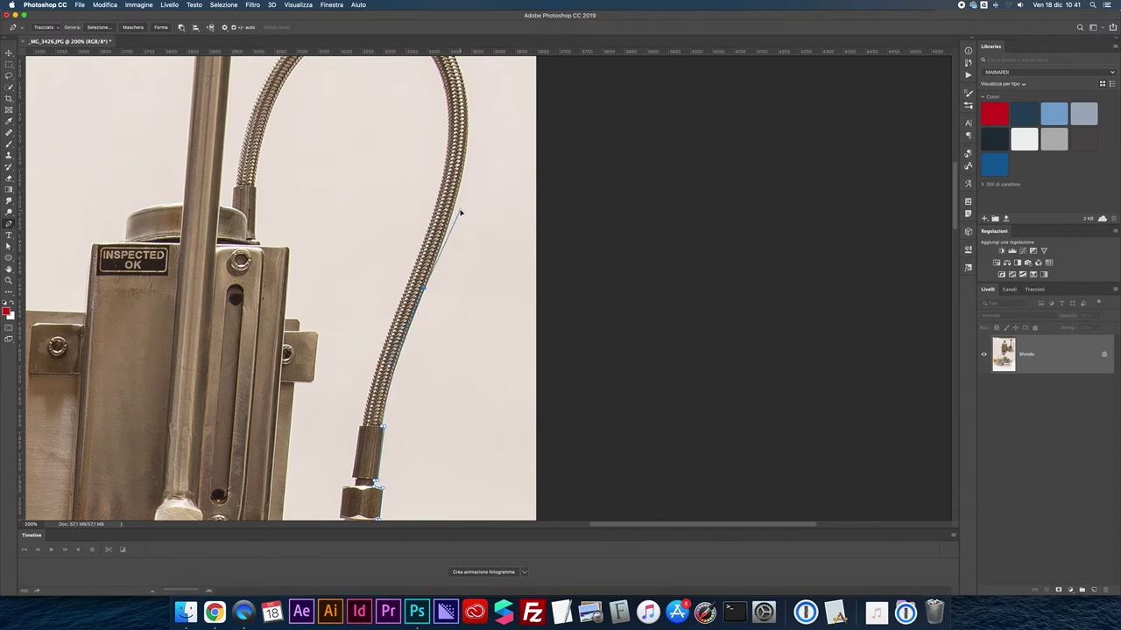
scroll(478, 123, "up", 5)
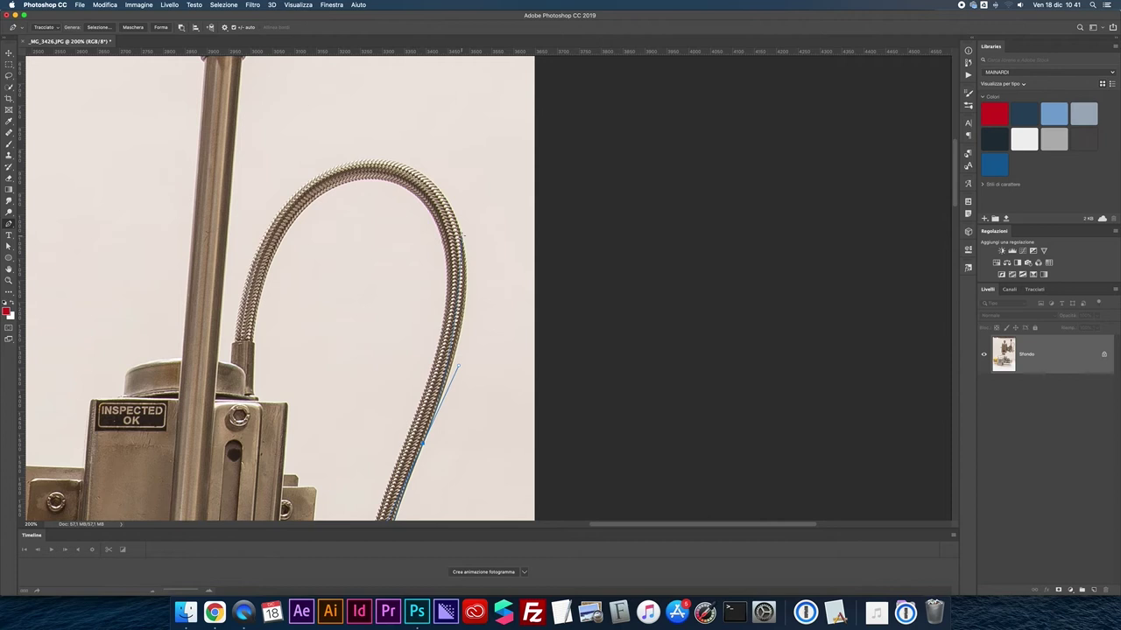
left_click_drag(455, 211, 447, 187)
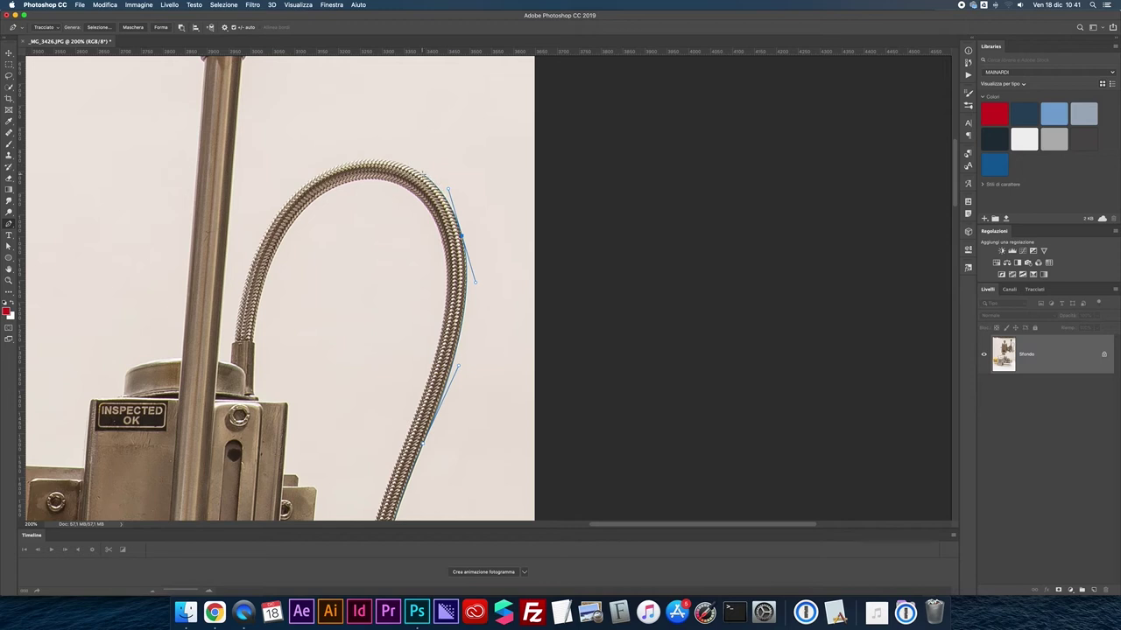
left_click(422, 173)
Curve around the hose arch and down its left edge to a sharp anchor at the base.
left_click_drag(324, 169, 269, 199)
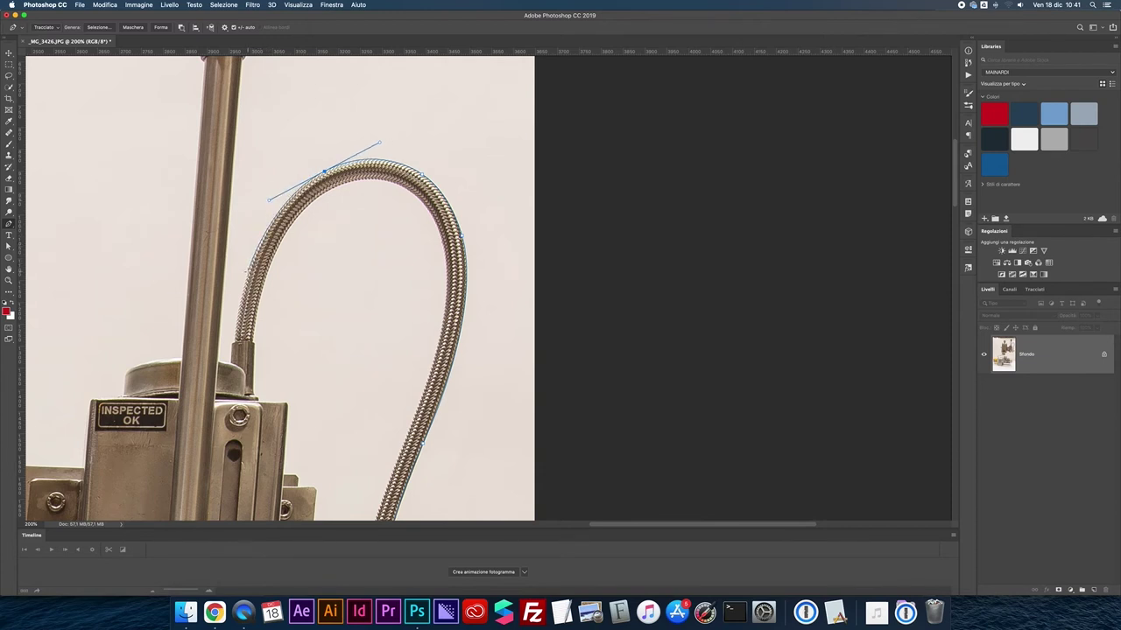
left_click(248, 273)
scroll(477, 399, "up", 2)
scroll(477, 399, "up", 2)
scroll(477, 398, "up", 2)
scroll(477, 398, "up", 1)
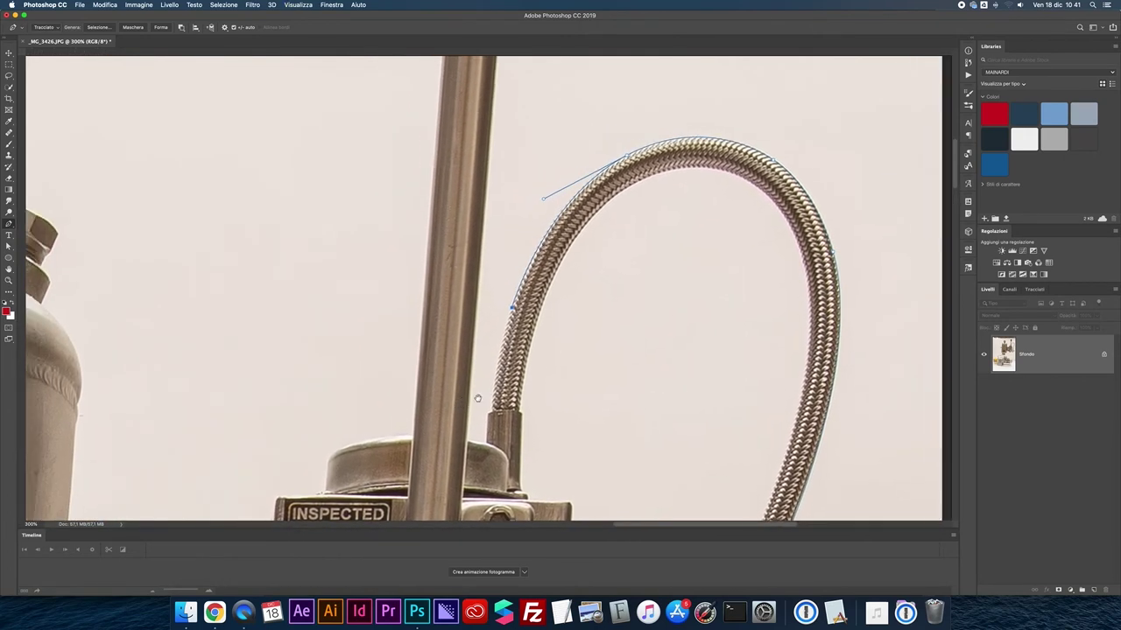
left_click_drag(492, 406, 491, 442)
left_click(492, 407, "alt")
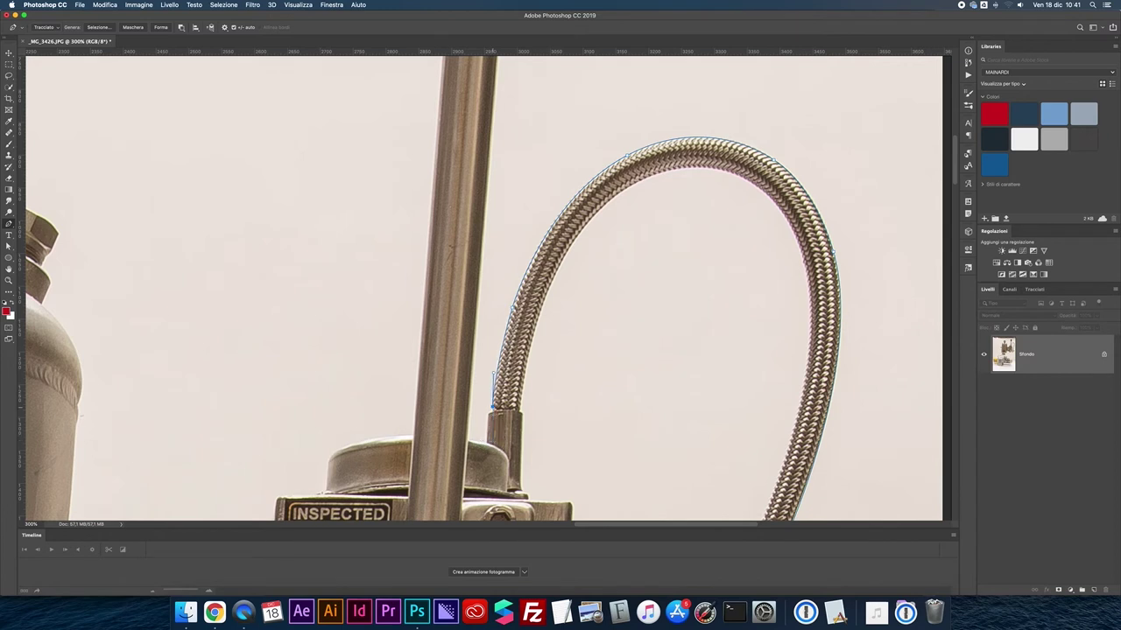
left_click(488, 412)
mouse_move(489, 411)
left_mouse_down()
mouse_move(493, 443)
mouse_move(464, 439)
left_mouse_up()
key("super+minus")
key("super+minus")
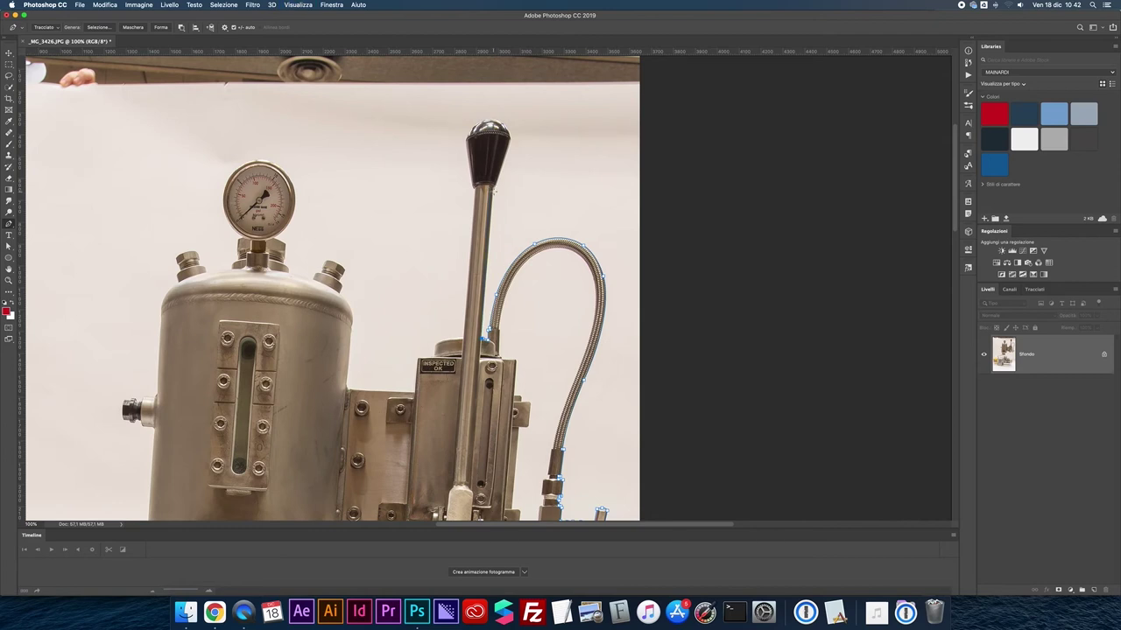
Zoom in on the lever and curve the path from the knob's collar over its right side and top.
key("super+plus")
key("super+plus")
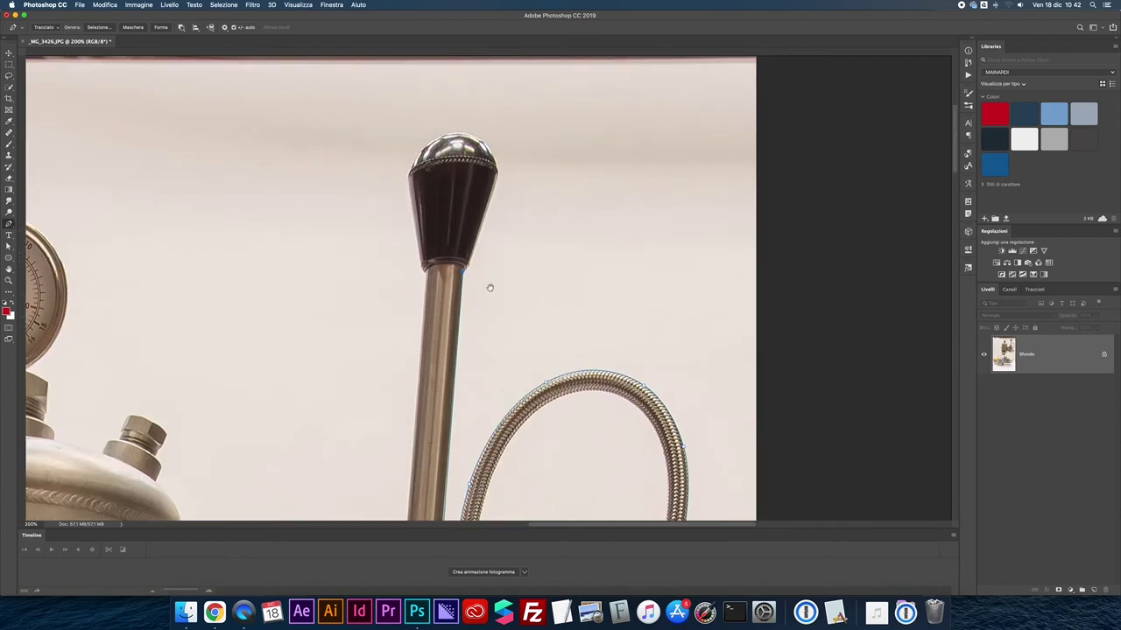
key("super+plus")
key("super+plus")
key("super+plus")
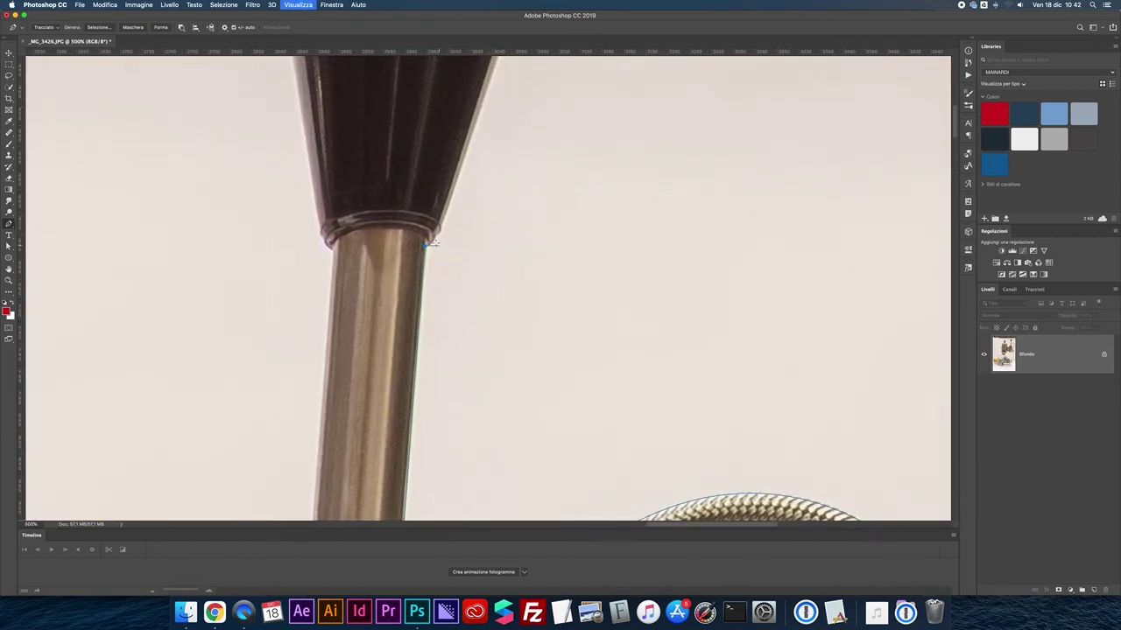
left_click_drag(440, 231, 448, 212)
scroll(438, 338, "up", 5)
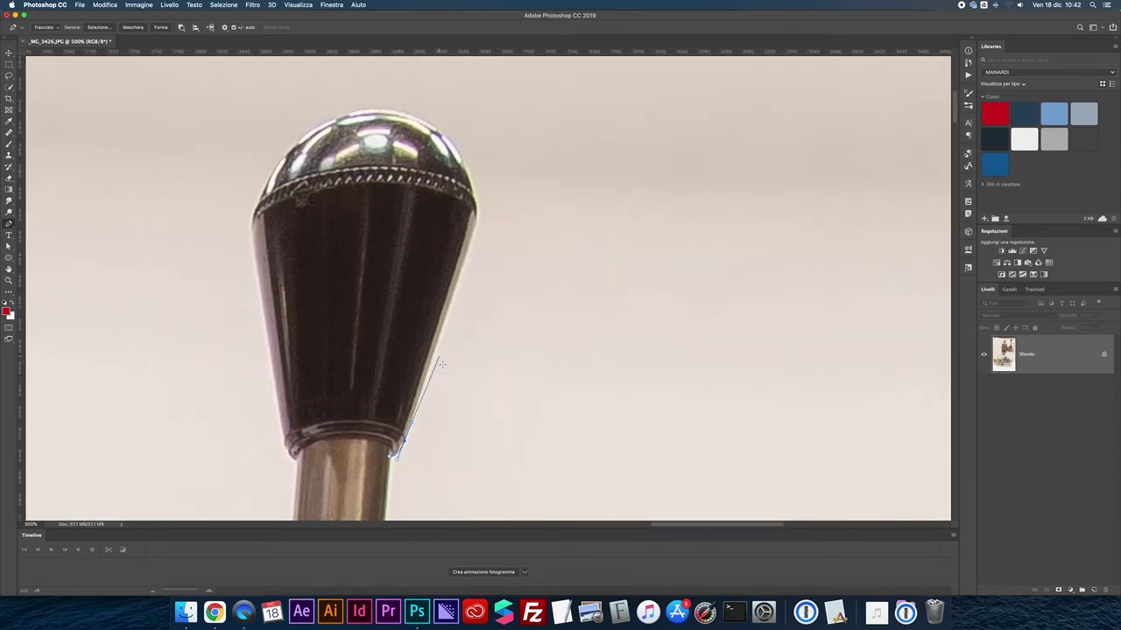
left_click(474, 221)
scroll(474, 220, "up", 5)
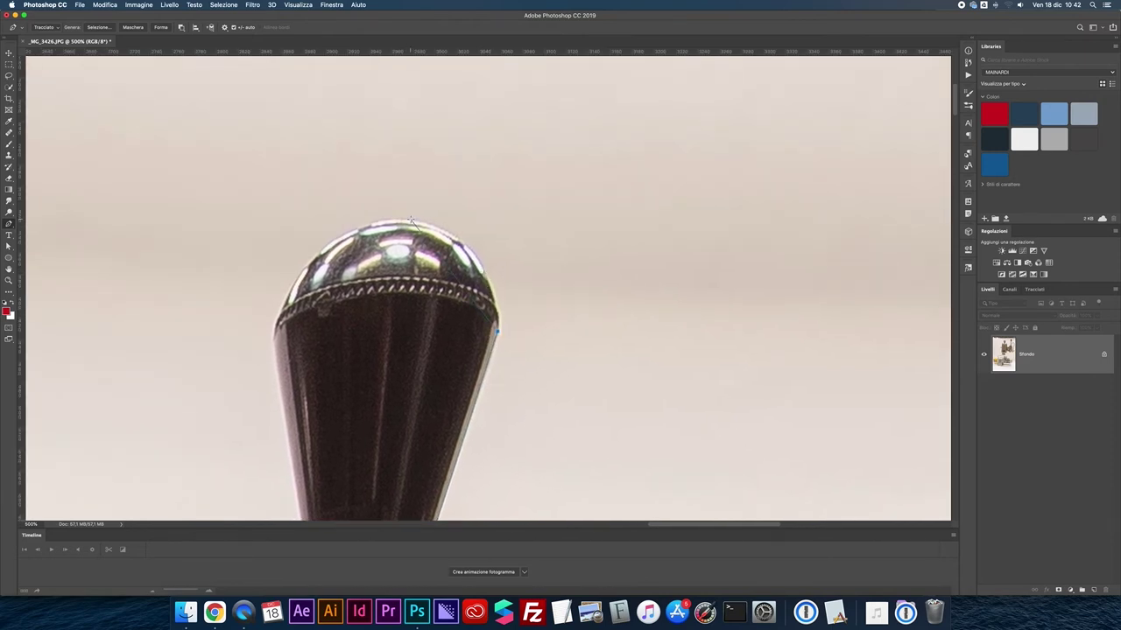
left_click_drag(410, 219, 321, 208)
Anchor down the knob's left side to its lower-left, then trace down the stem's left edge.
left_click_drag(287, 301, 255, 393)
left_click_drag(320, 208, 309, 218)
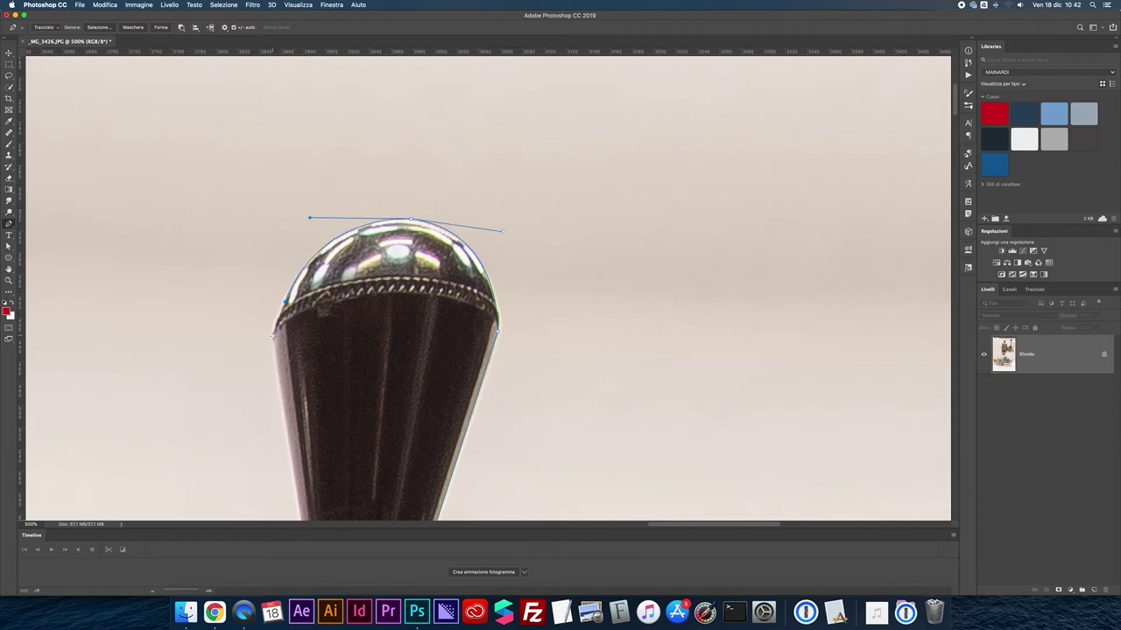
left_click_drag(273, 338, 275, 352)
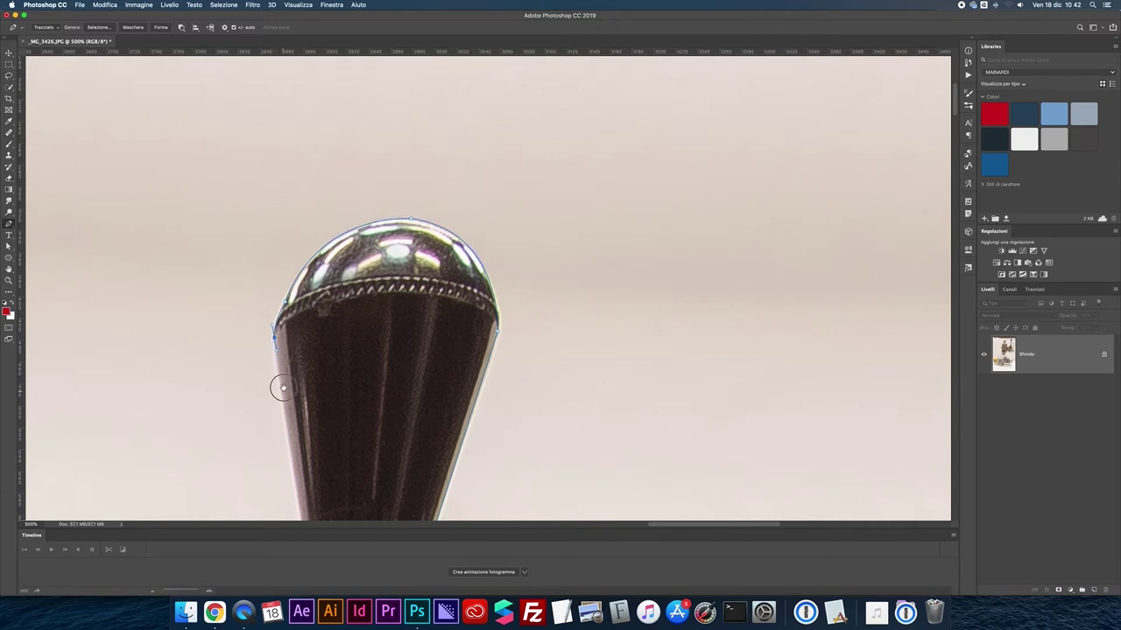
scroll(278, 389, "down", 5)
left_click_drag(274, 379, 297, 402)
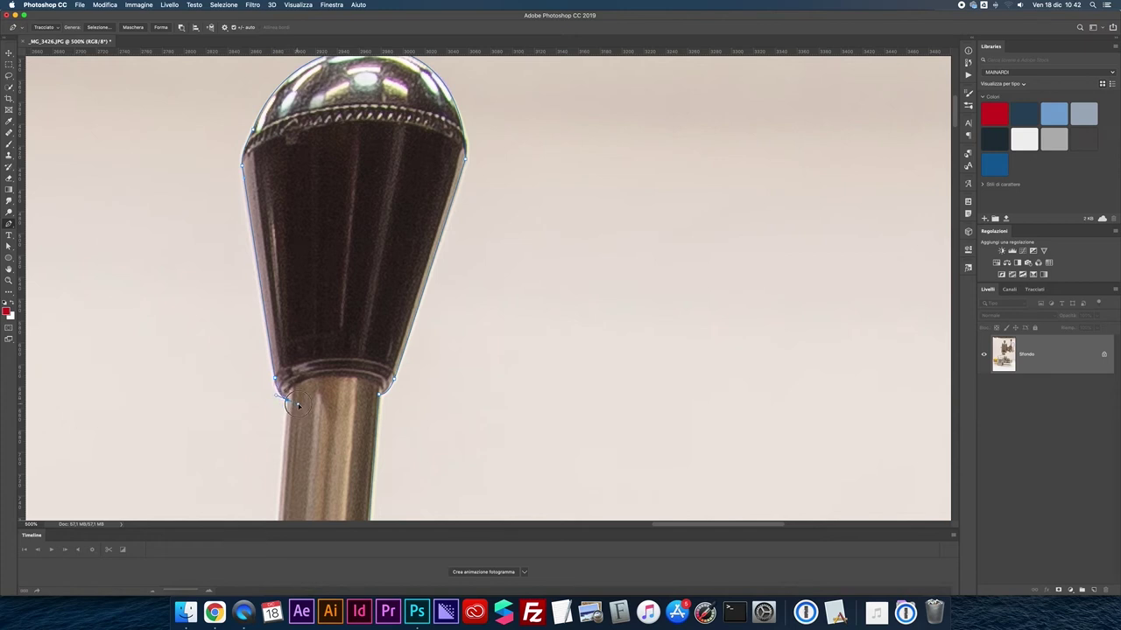
scroll(285, 398, "down", 5)
scroll(405, 394, "down", 3)
scroll(367, 131, "down", 3)
left_click(354, 468)
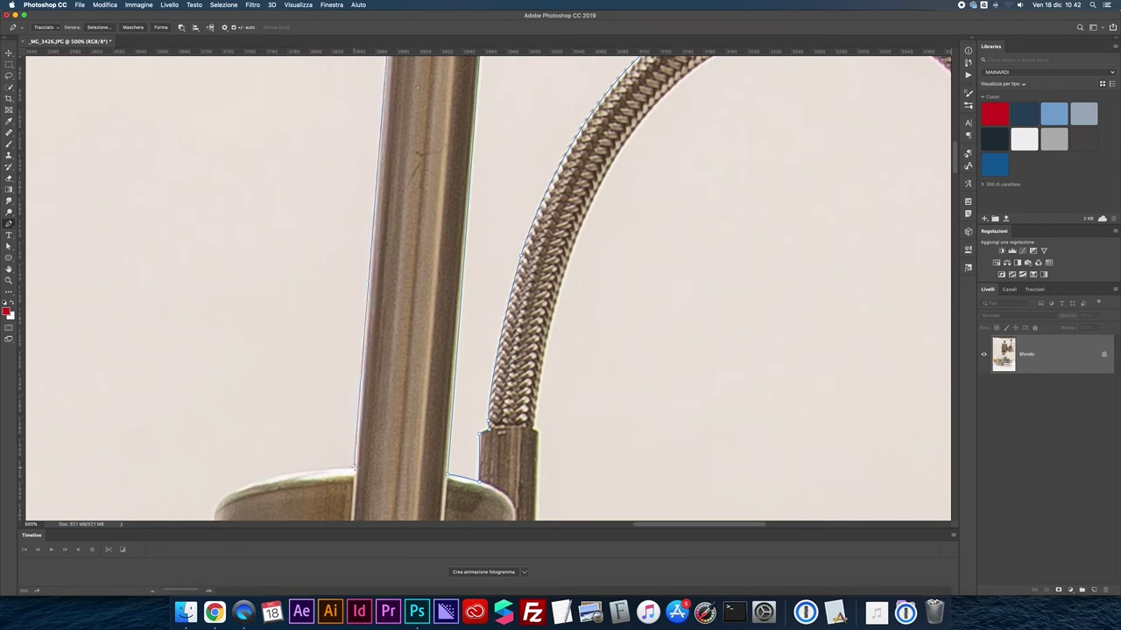
scroll(325, 450, "down", 5)
scroll(325, 450, "left", 3)
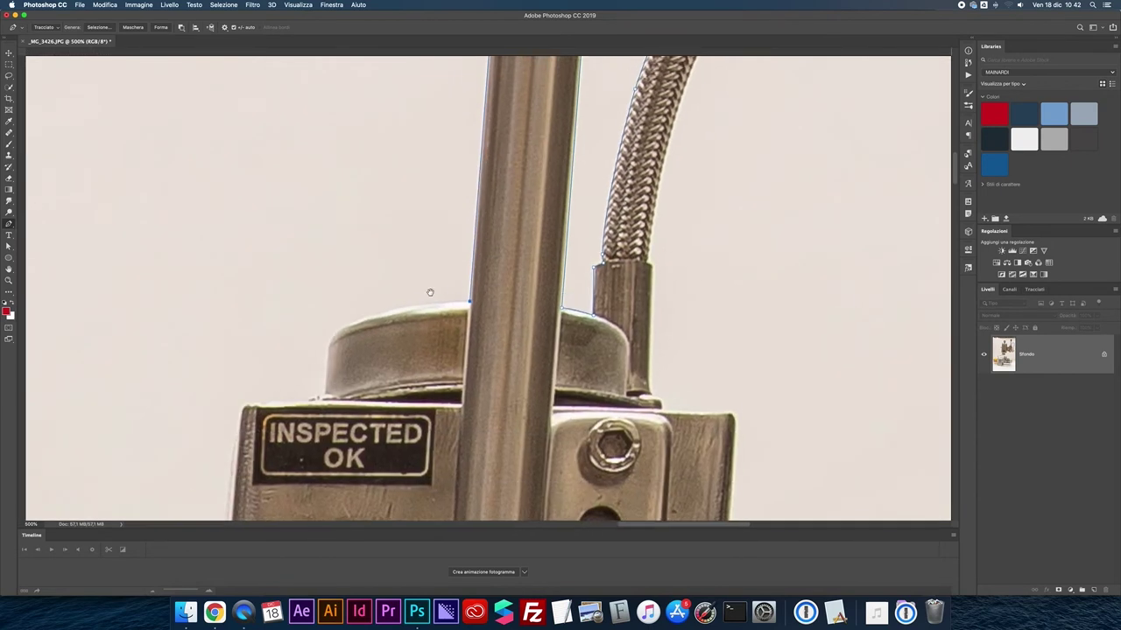
Curve onto the housing top, then anchor down the bracket edge and left along the plate to the tank.
left_click_drag(335, 334, 316, 374)
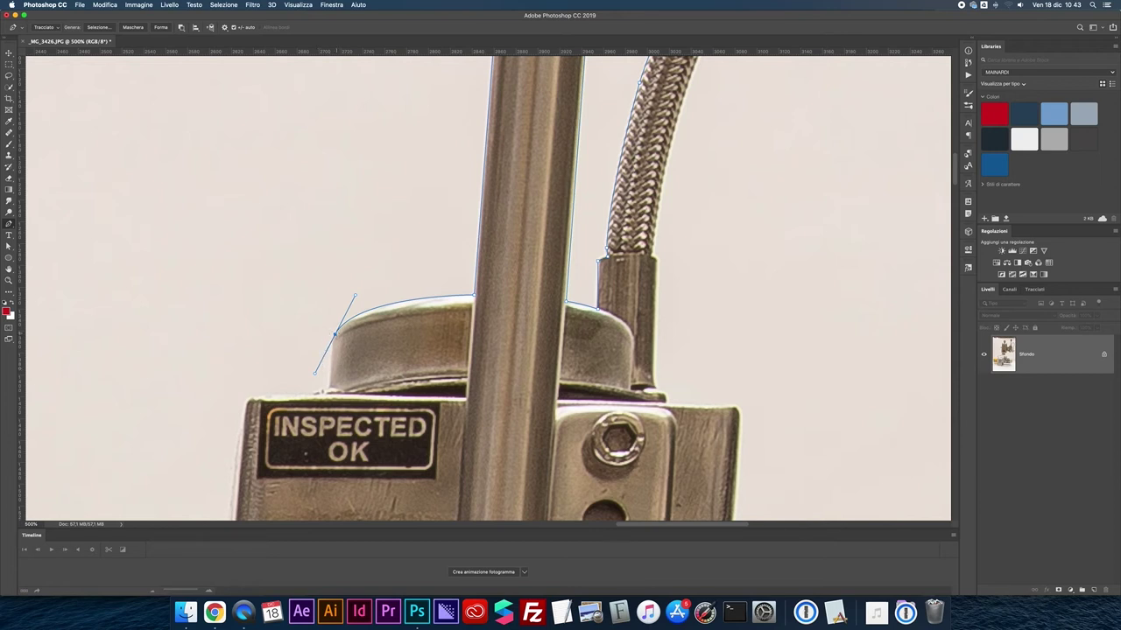
left_click(329, 389)
left_click(312, 396)
left_click(256, 398)
left_click(246, 401)
left_click(235, 454)
left_click_drag(224, 419, 240, 258)
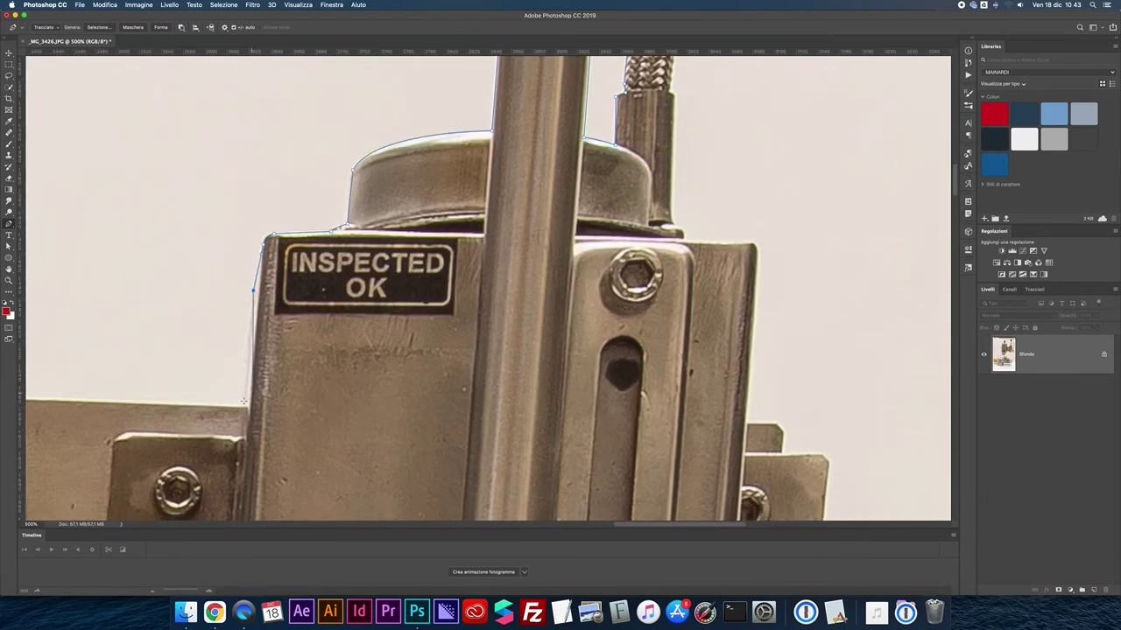
left_click_drag(240, 405, 542, 384)
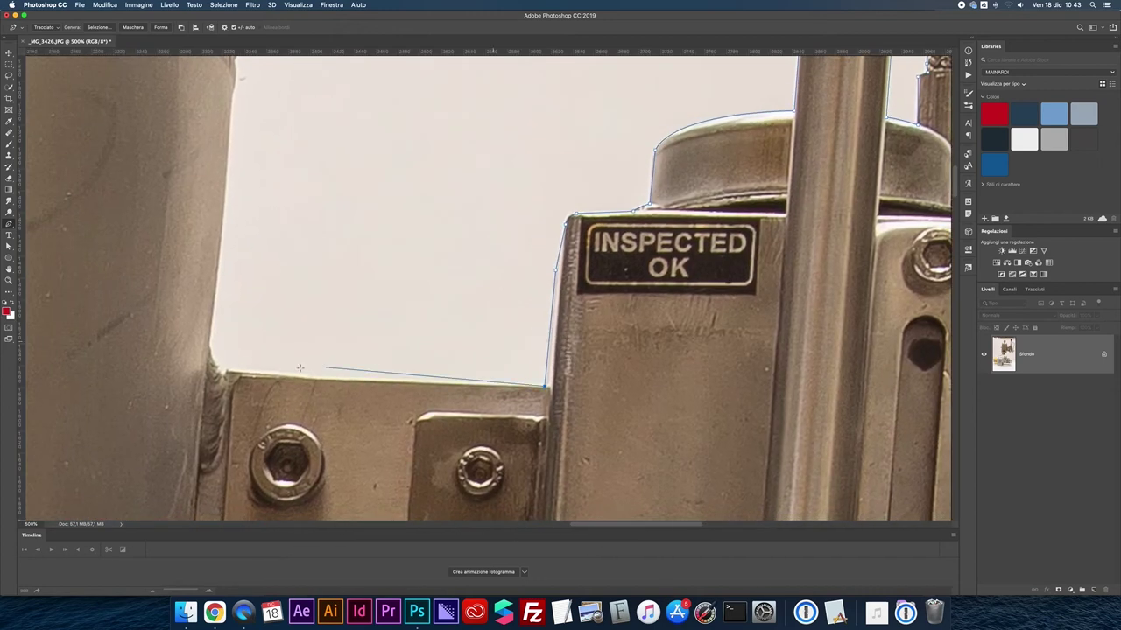
left_click(226, 371)
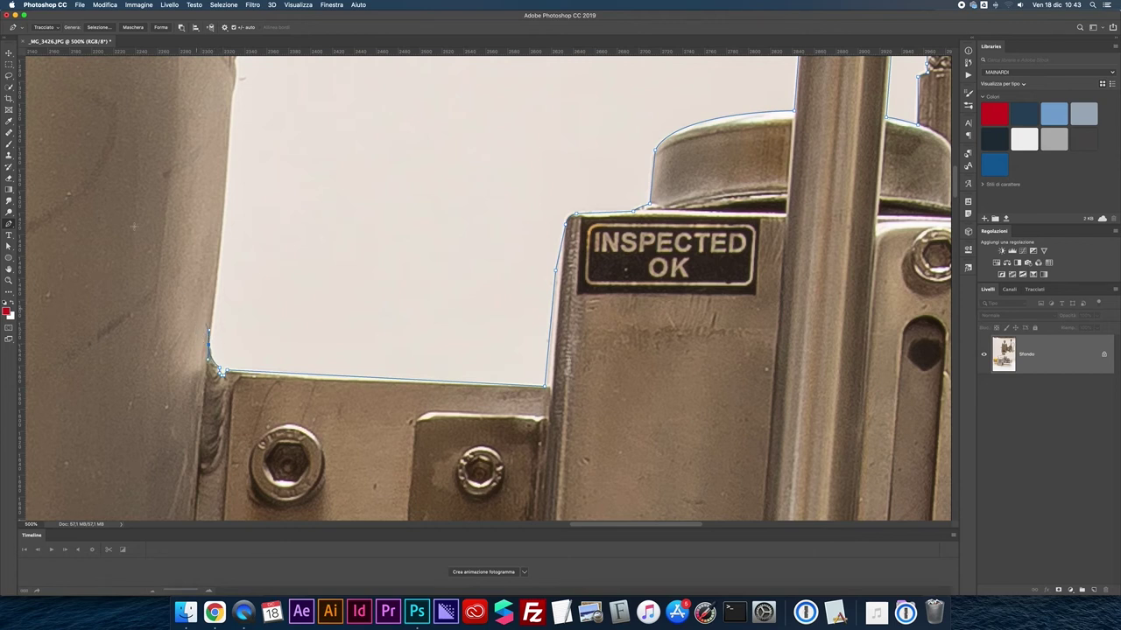
scroll(209, 331, "up", 5)
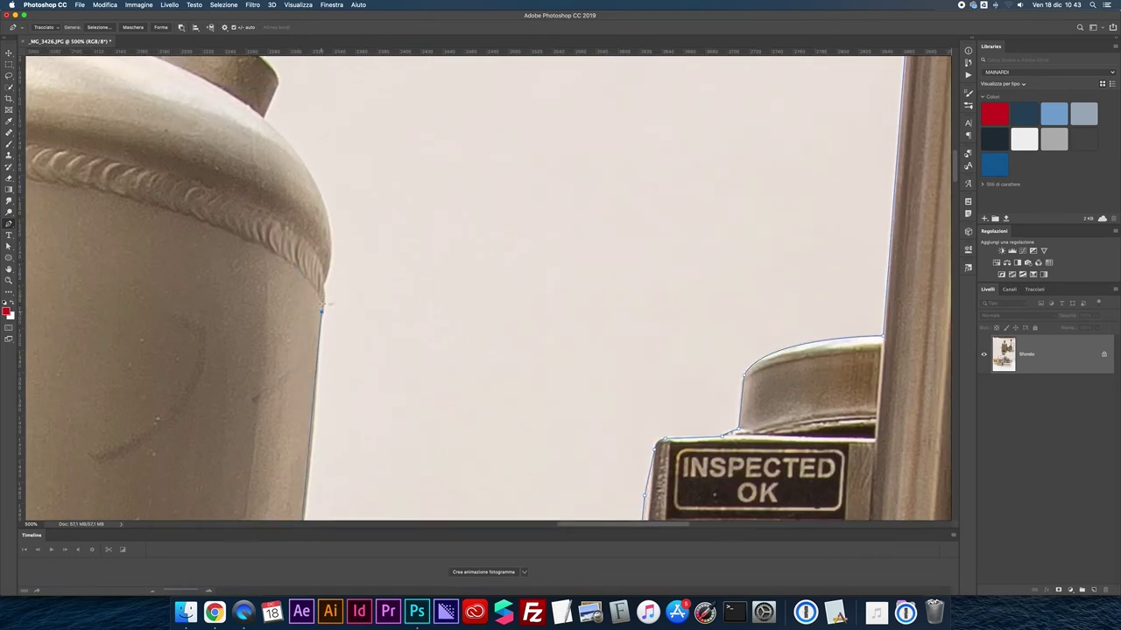
Curve the path up the tank's side and shoulder to a corner at the nut's lower collar.
left_click_drag(323, 282, 328, 298)
scroll(324, 285, "up", 2)
left_click_drag(299, 211, 203, 130)
left_click(299, 211, "alt")
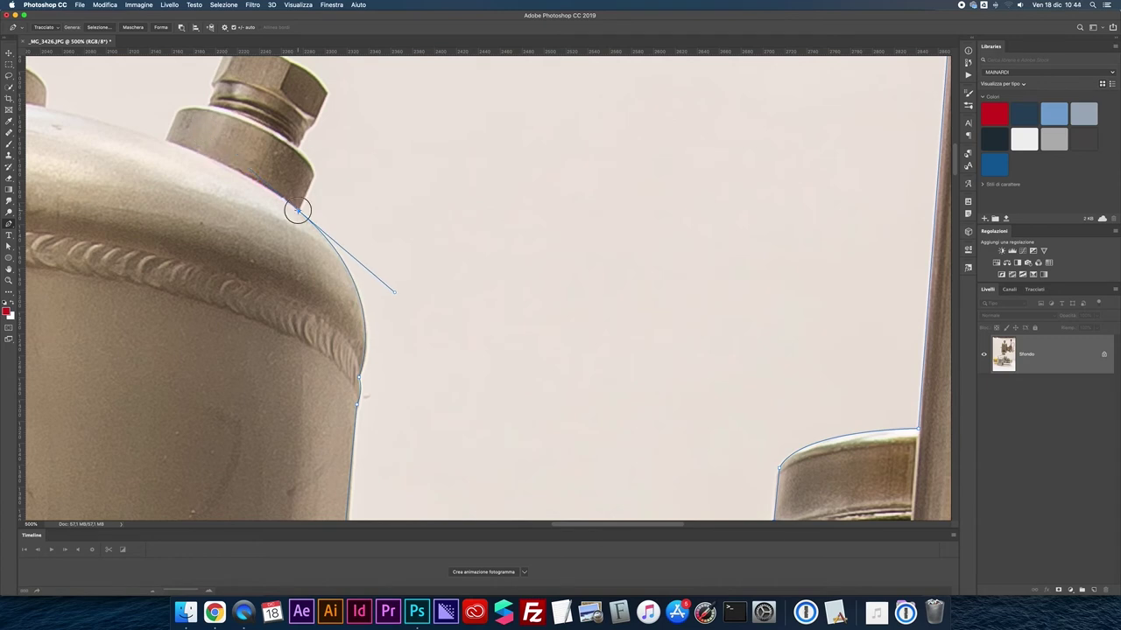
left_click(313, 174)
left_click_drag(275, 135, 236, 112)
left_click(300, 142)
Wrap the nut on top of the tank with corner anchors, down to its left collar.
left_click_drag(318, 132, 358, 203)
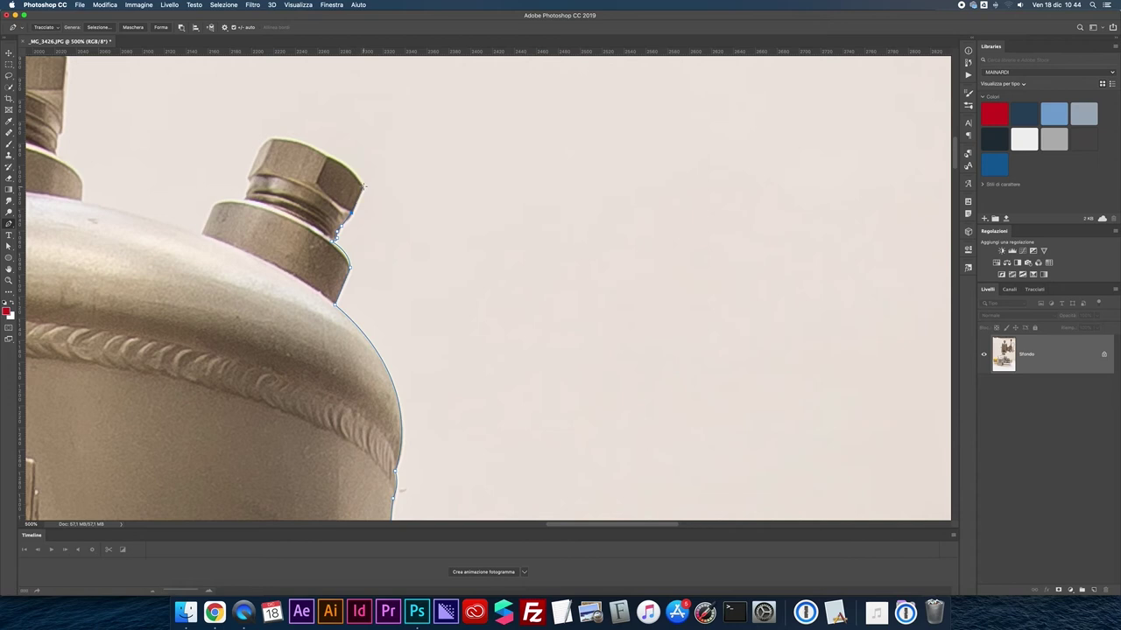
left_click_drag(328, 158, 307, 151)
left_click(327, 158, "alt")
left_click_drag(274, 139, 237, 139)
left_click(248, 179)
left_click_drag(213, 206, 208, 214)
Continue along the tank top and around the next fitting's collar, then straight up its side.
left_click_drag(188, 216, 363, 264)
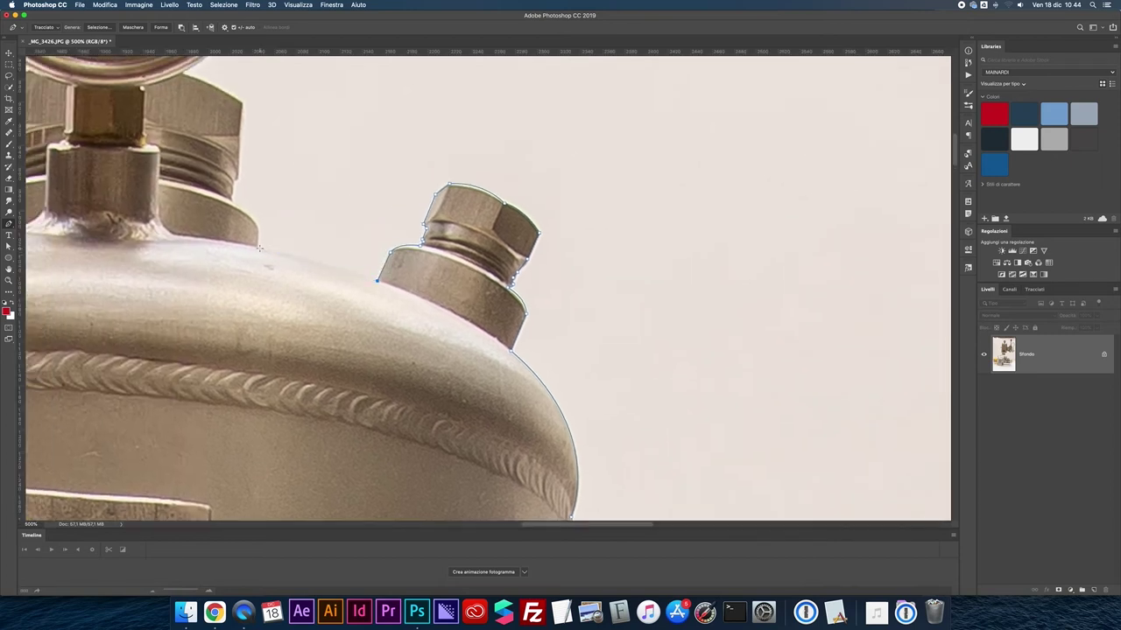
left_click_drag(257, 248, 197, 238)
left_click(256, 248, "alt")
left_click(258, 227)
left_click_drag(233, 202, 203, 189)
left_click(233, 202, "alt")
left_click(245, 103)
Trace the fitting's sharp top corner and curve the path up the gauge's right rim.
scroll(329, 210, "up", 5)
scroll(328, 210, "left", 5)
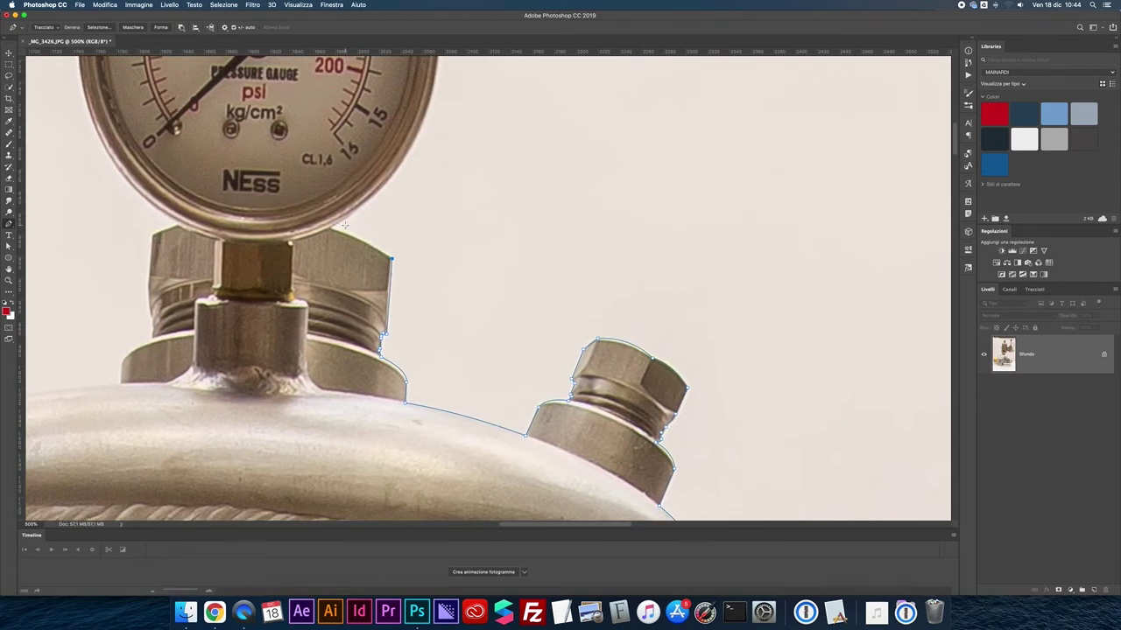
left_click_drag(331, 226, 276, 216)
left_click(329, 228, "alt")
scroll(438, 89, "up", 5)
left_click_drag(431, 258, 462, 163)
scroll(525, 210, "up", 4)
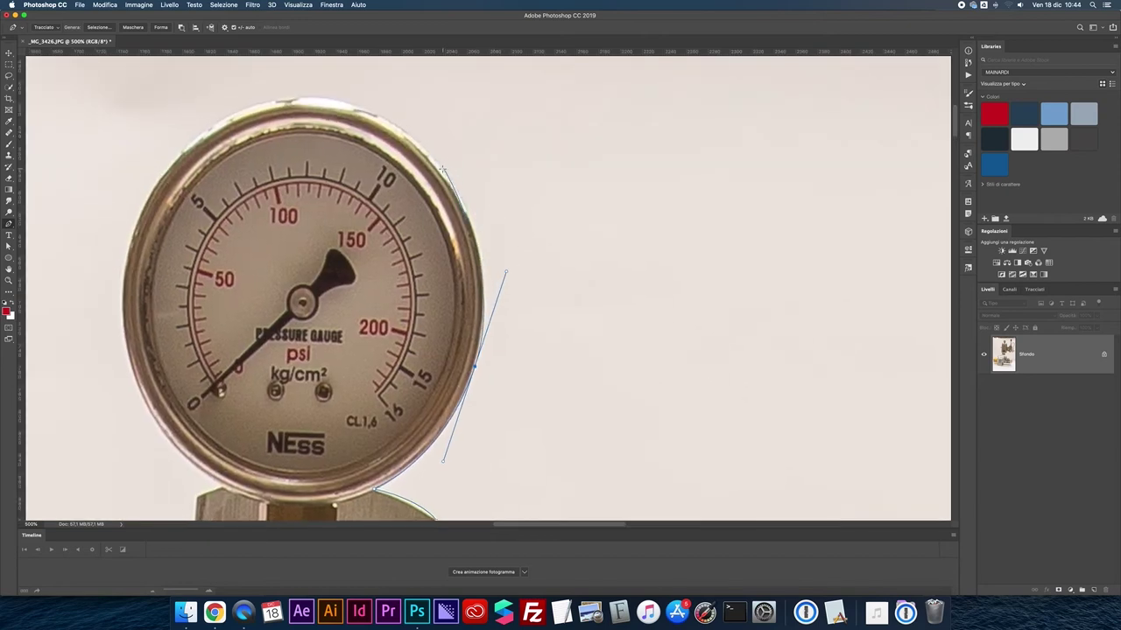
mouse_move(443, 168)
left_mouse_down()
mouse_move(422, 154)
mouse_move(440, 167)
left_mouse_up()
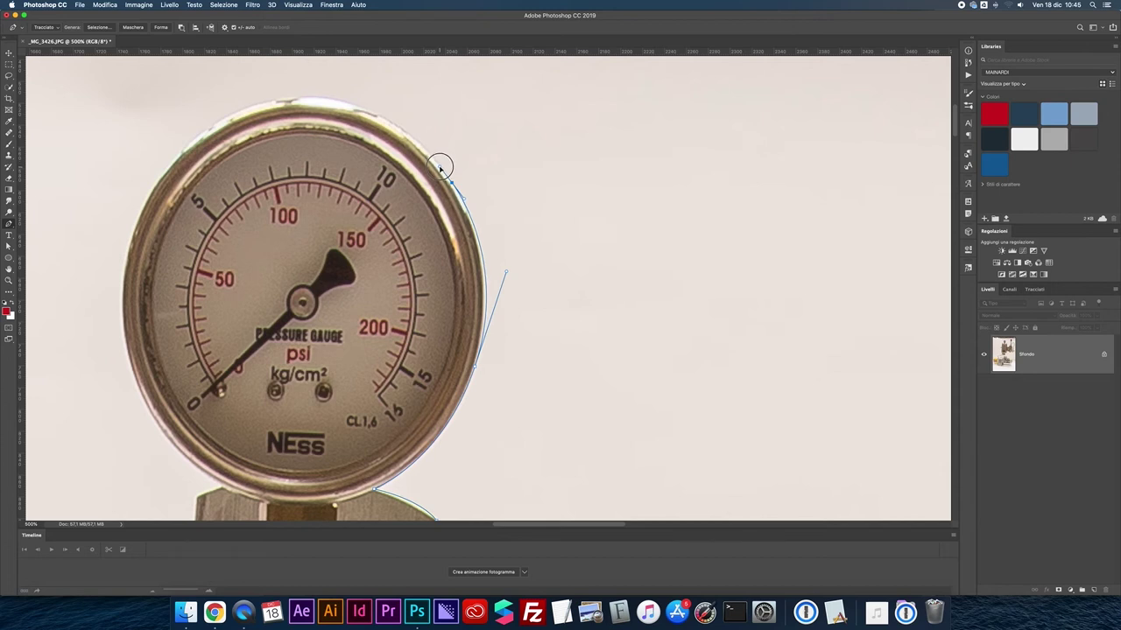
left_click(506, 274)
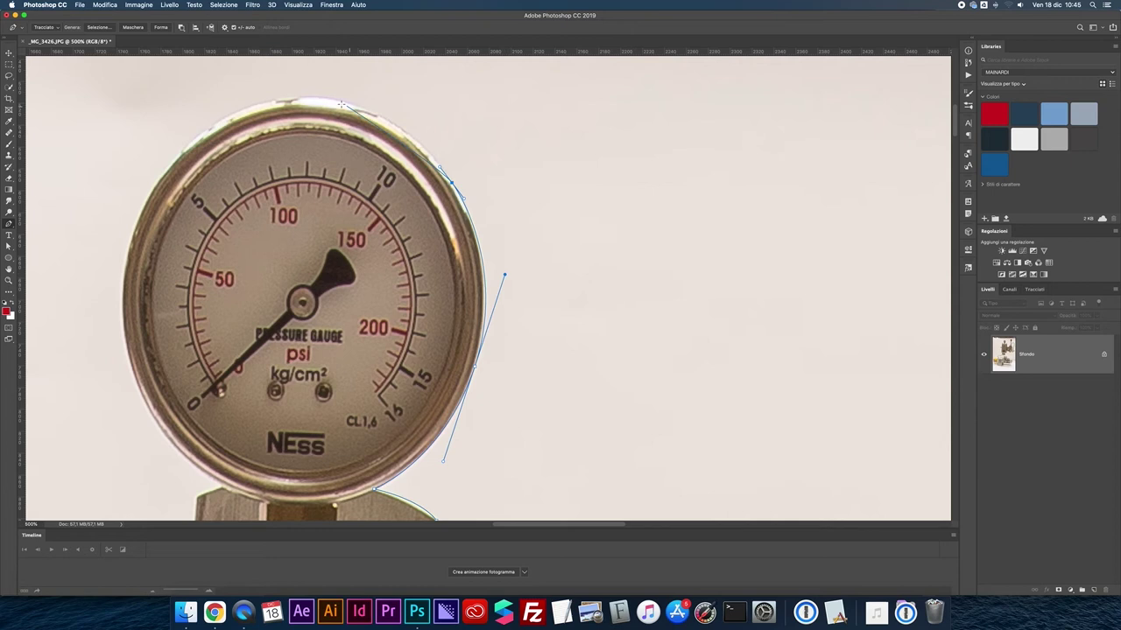
Curve the path over the gauge's top and down its left rim toward the mount.
left_click_drag(331, 99, 246, 80)
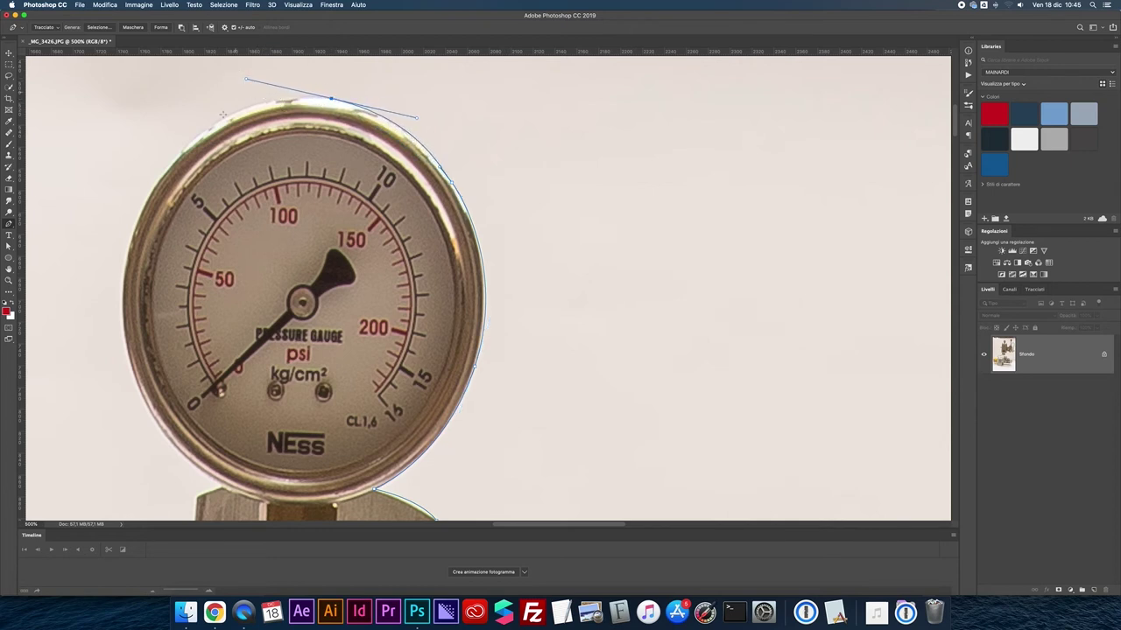
left_click_drag(177, 154, 268, 92)
left_click(250, 83)
left_click_drag(249, 83, 233, 84)
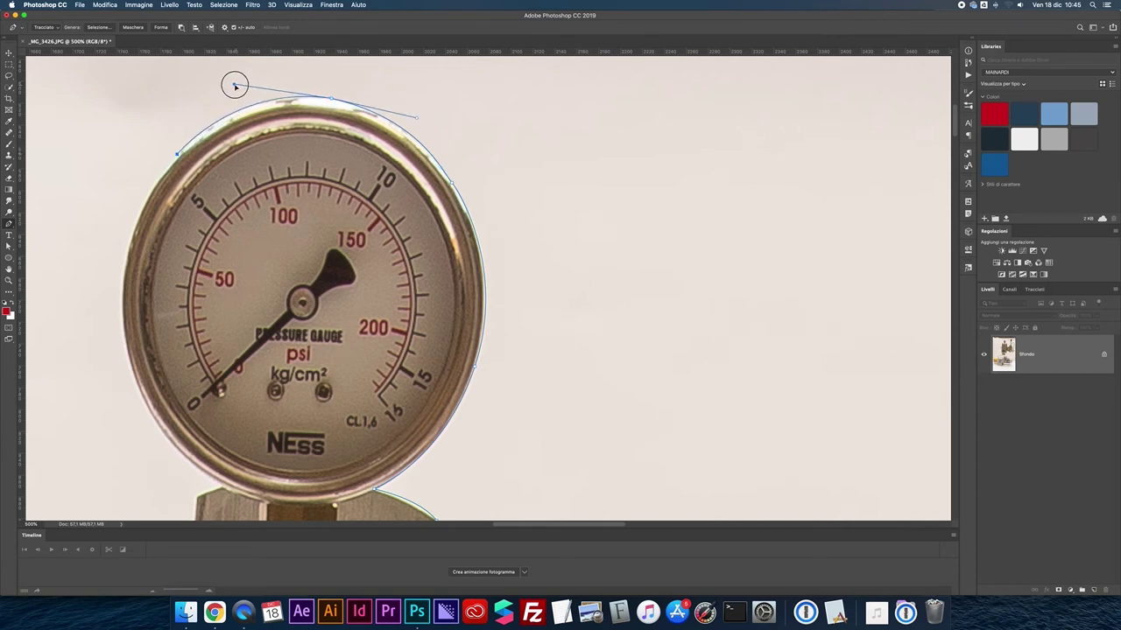
left_click_drag(126, 187, 226, 149)
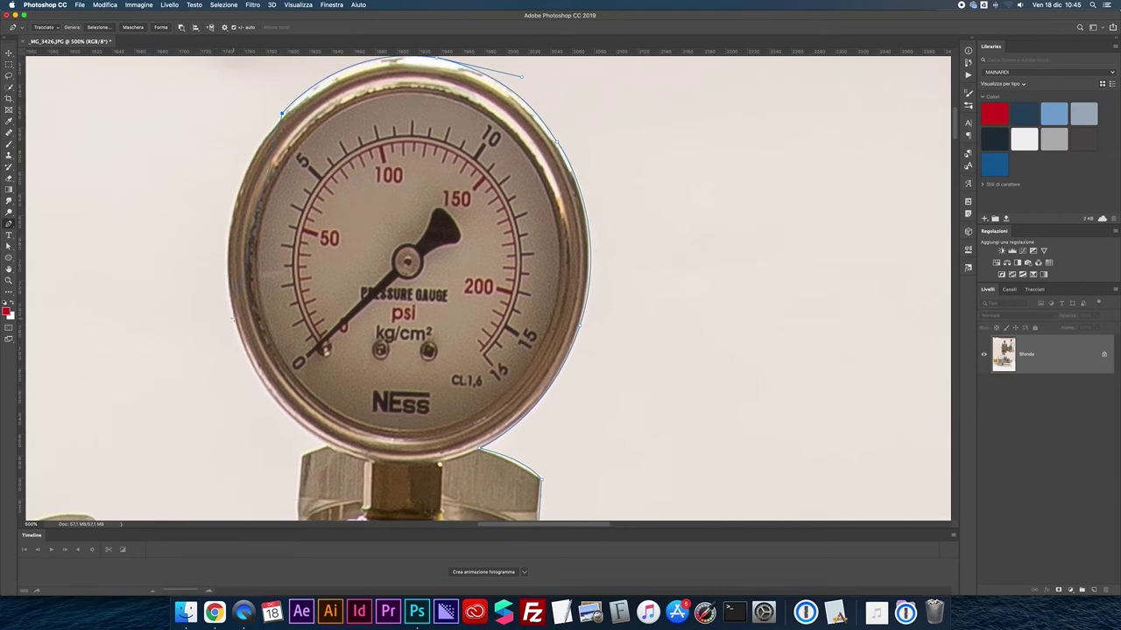
left_click_drag(233, 318, 269, 440)
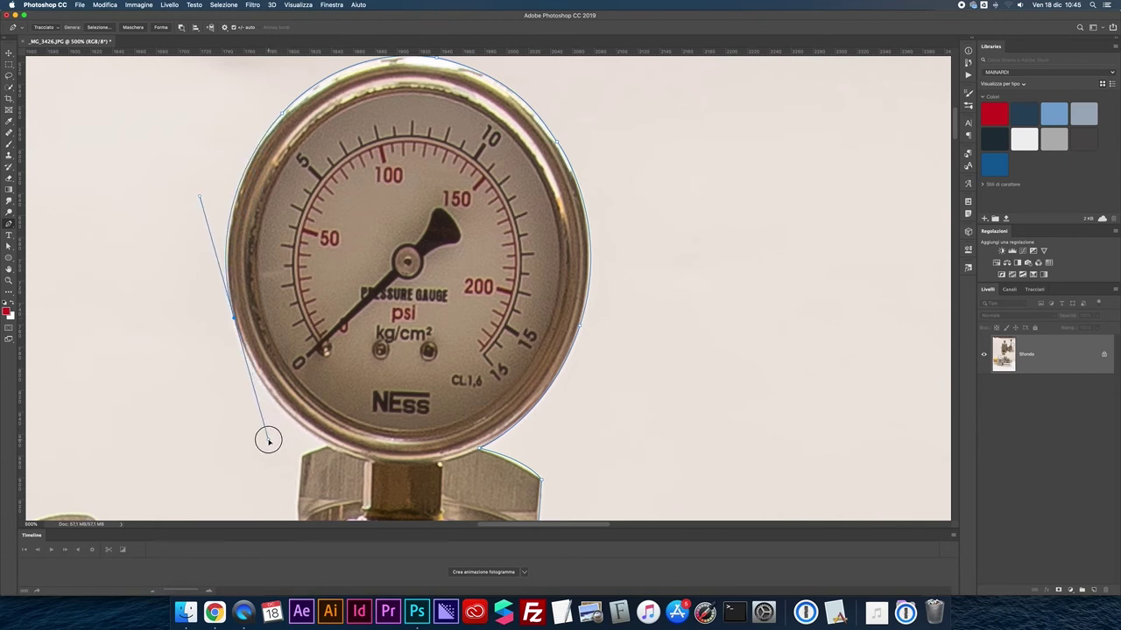
scroll(321, 433, "down", 1)
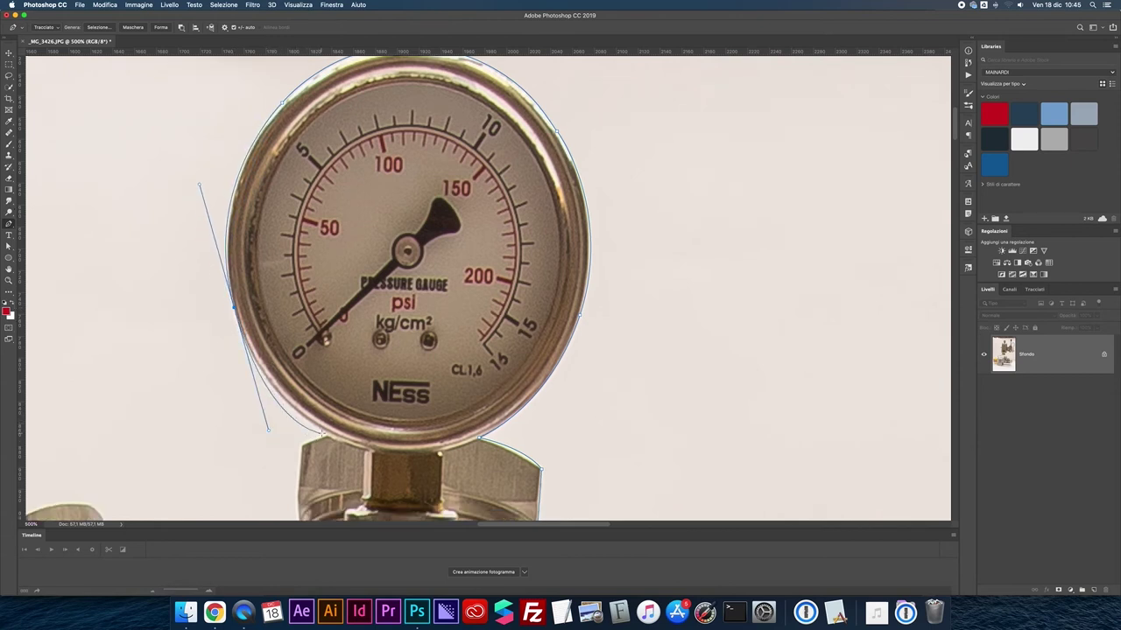
left_click(326, 435)
scroll(268, 433, "up", 3)
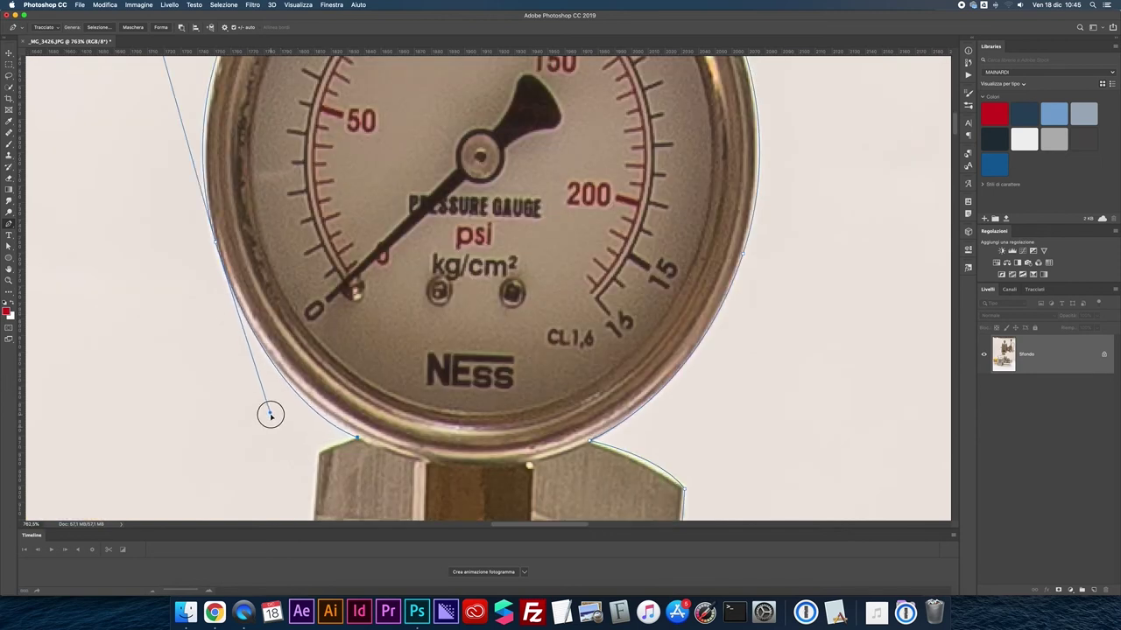
left_click_drag(264, 406, 250, 381)
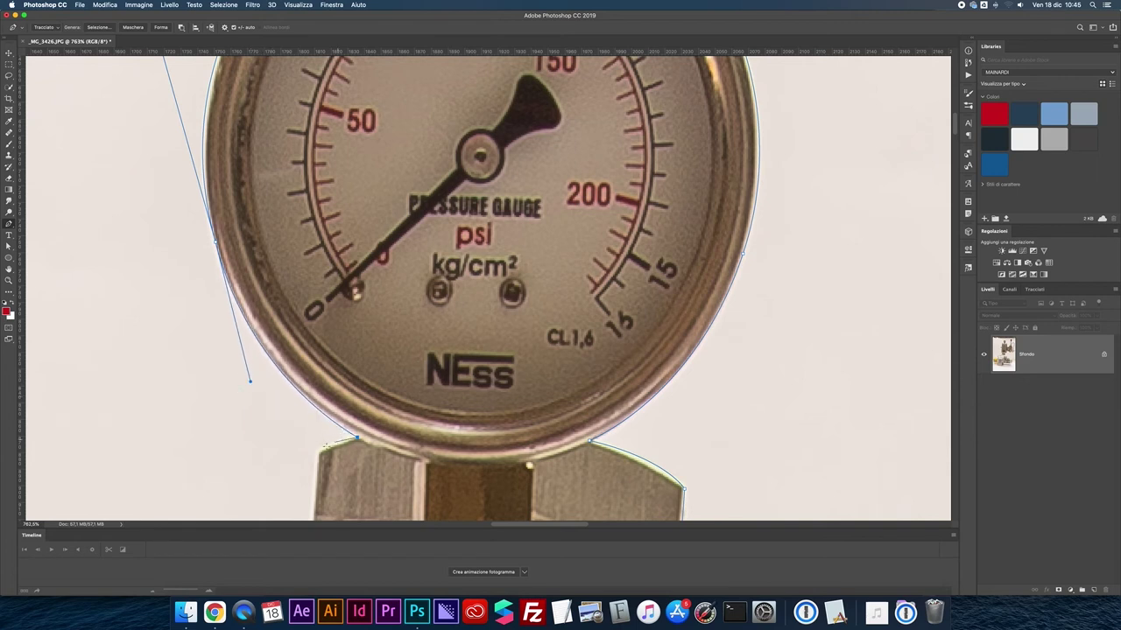
Wrap the path around the gauge fitting's lower collar and along the tank top to the left nut.
scroll(333, 394, "down", 5)
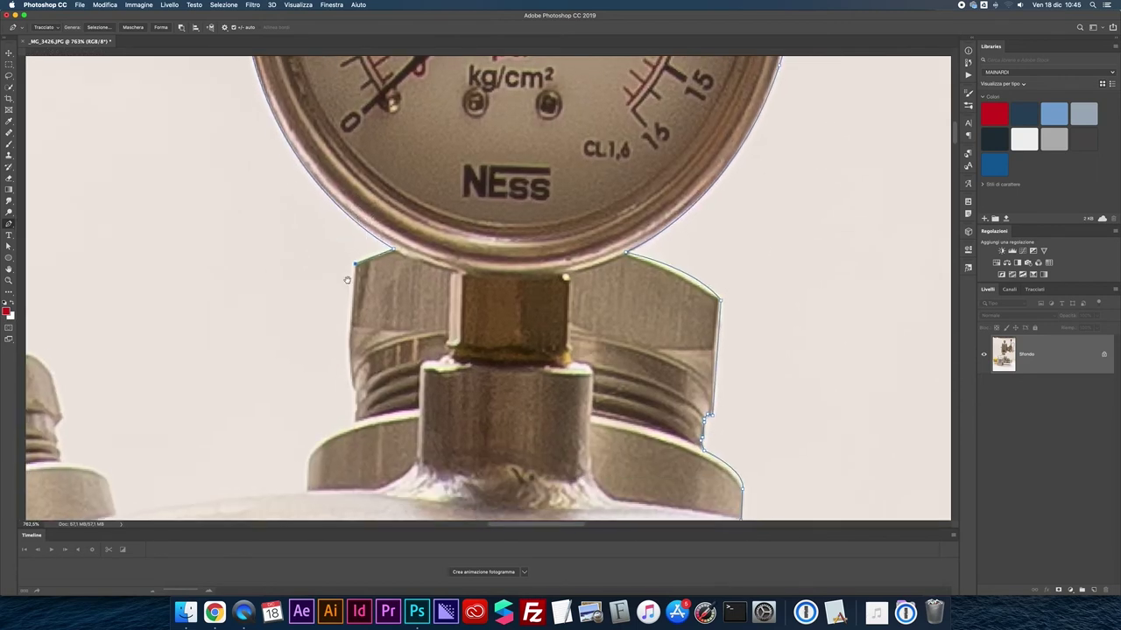
left_click_drag(354, 385, 364, 398)
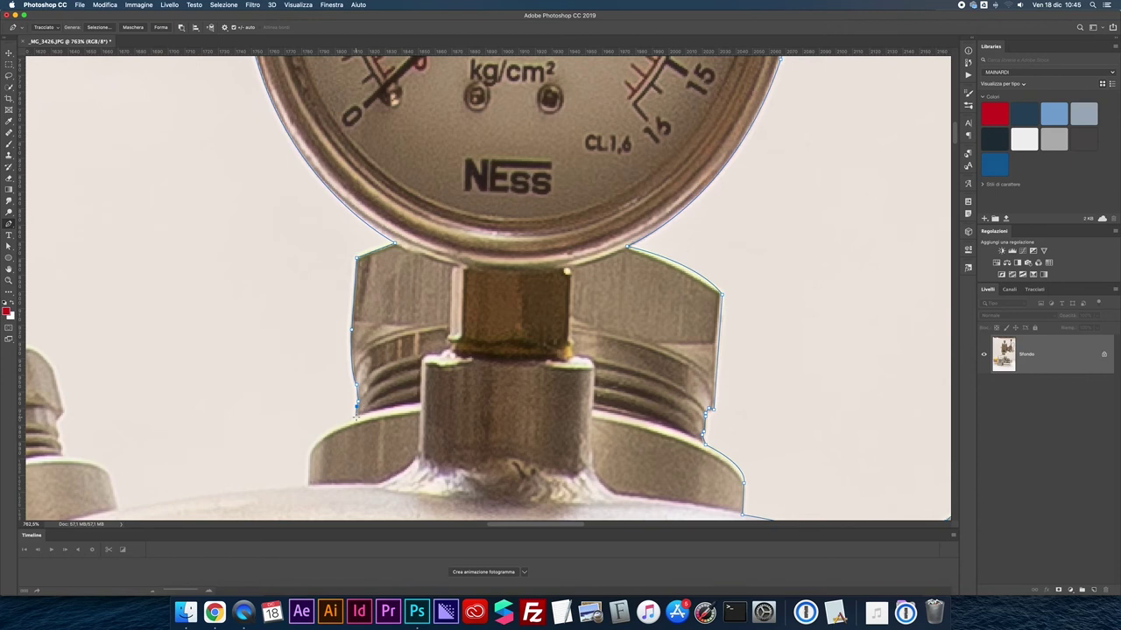
scroll(351, 367, "down", 2)
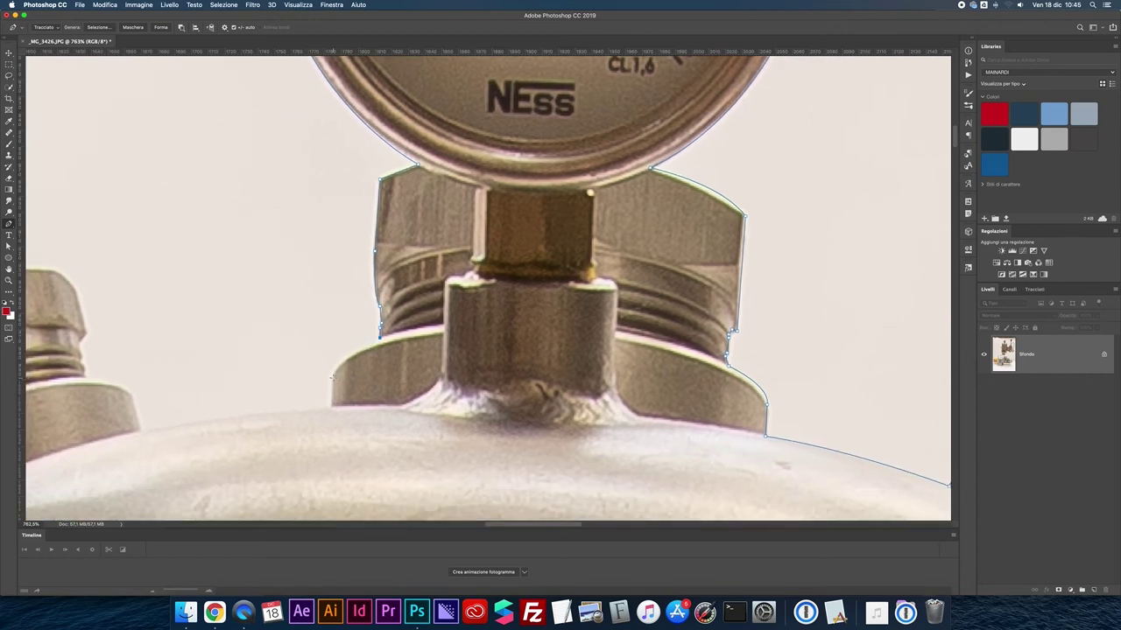
left_click_drag(331, 378, 334, 396)
scroll(348, 338, "down", 1)
scroll(348, 338, "left", 3)
left_click_drag(254, 380, 189, 395)
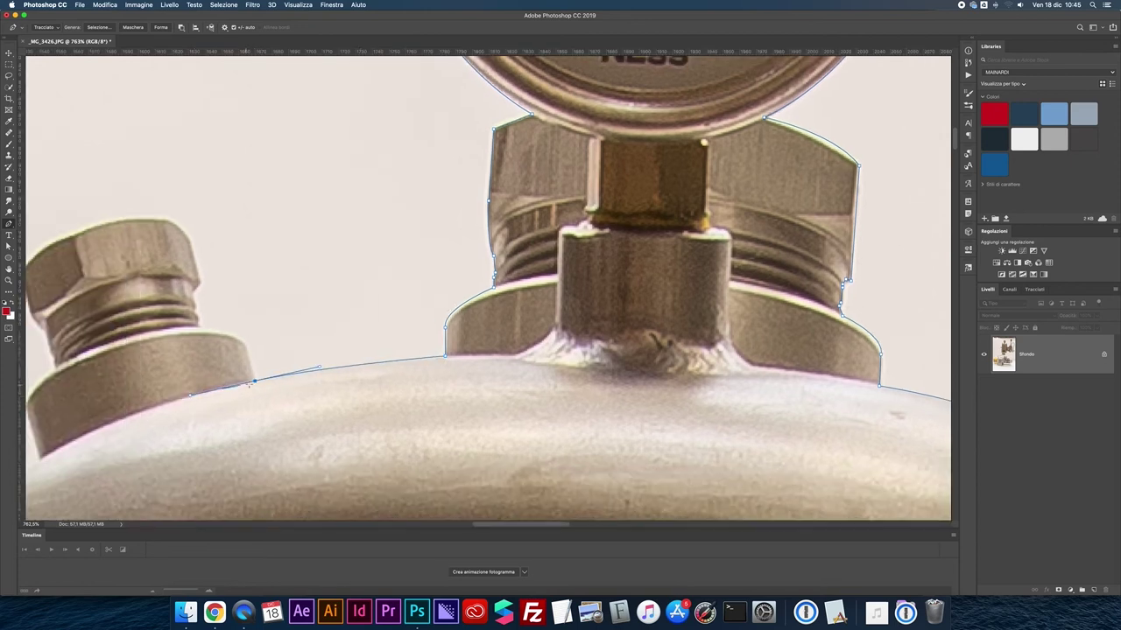
left_click(253, 381, "alt")
scroll(201, 327, "up", 1)
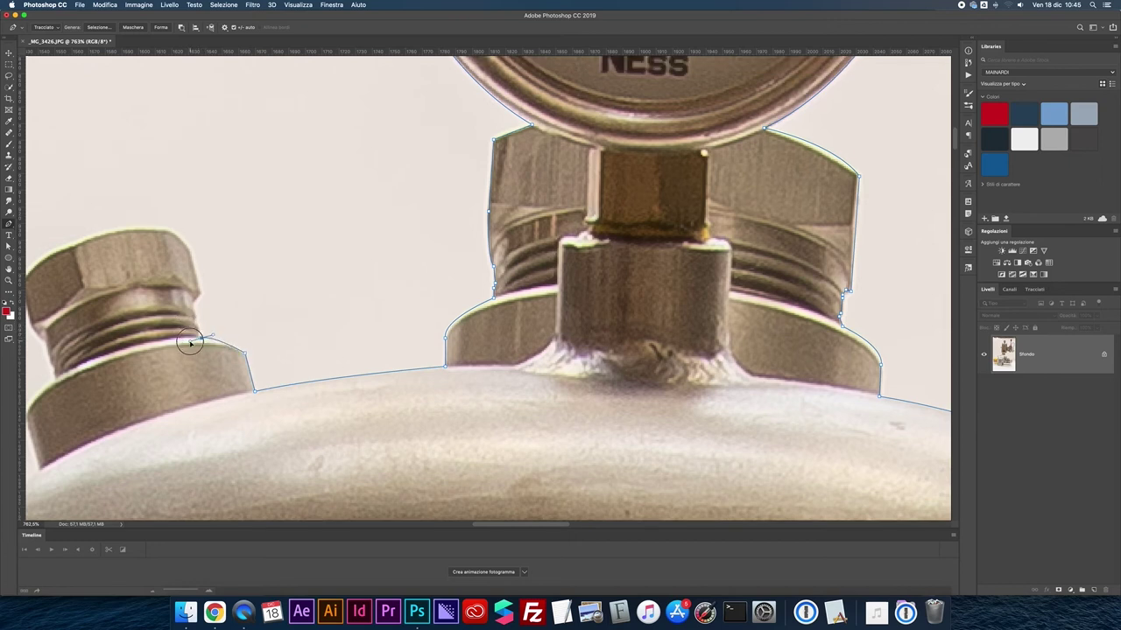
mouse_move(189, 342)
left_mouse_down()
mouse_move(165, 341)
mouse_move(200, 338)
left_mouse_up()
Trace the second hex nut's top and corners, then down its threads and collar's left side.
left_click(187, 248)
left_click(167, 231)
mouse_move(139, 227)
left_mouse_down()
mouse_move(351, 231)
mouse_move(317, 245)
left_mouse_up()
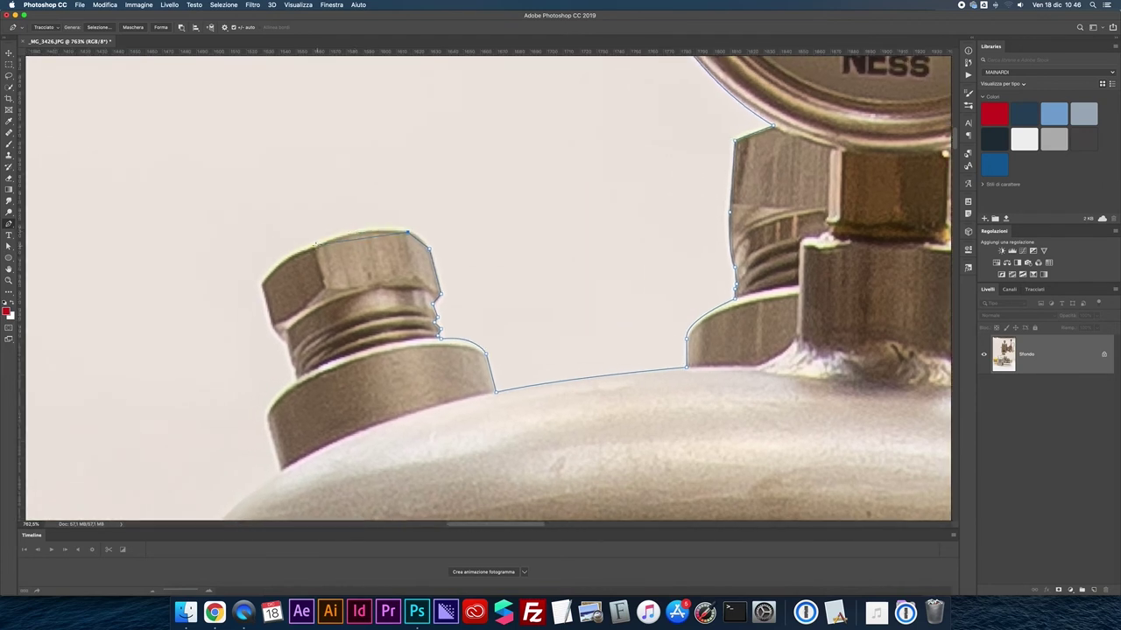
left_click(265, 273)
left_click_drag(260, 282, 246, 315)
left_click(261, 282, "alt")
scroll(270, 324, "up", 1)
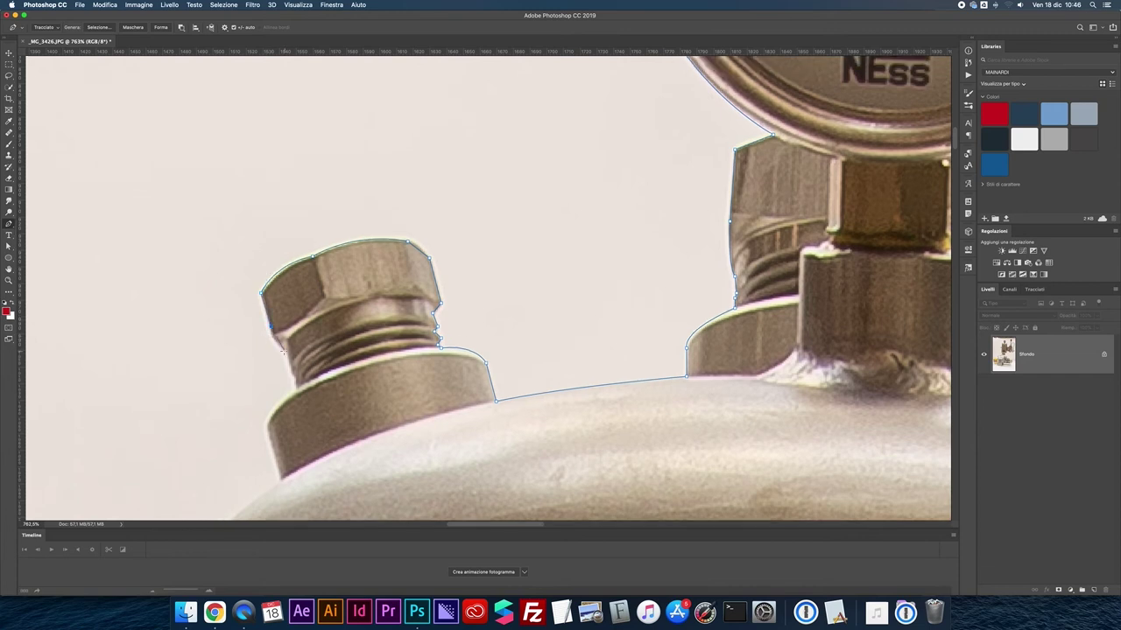
left_click(290, 370)
left_click(295, 383)
scroll(303, 376, "down", 5)
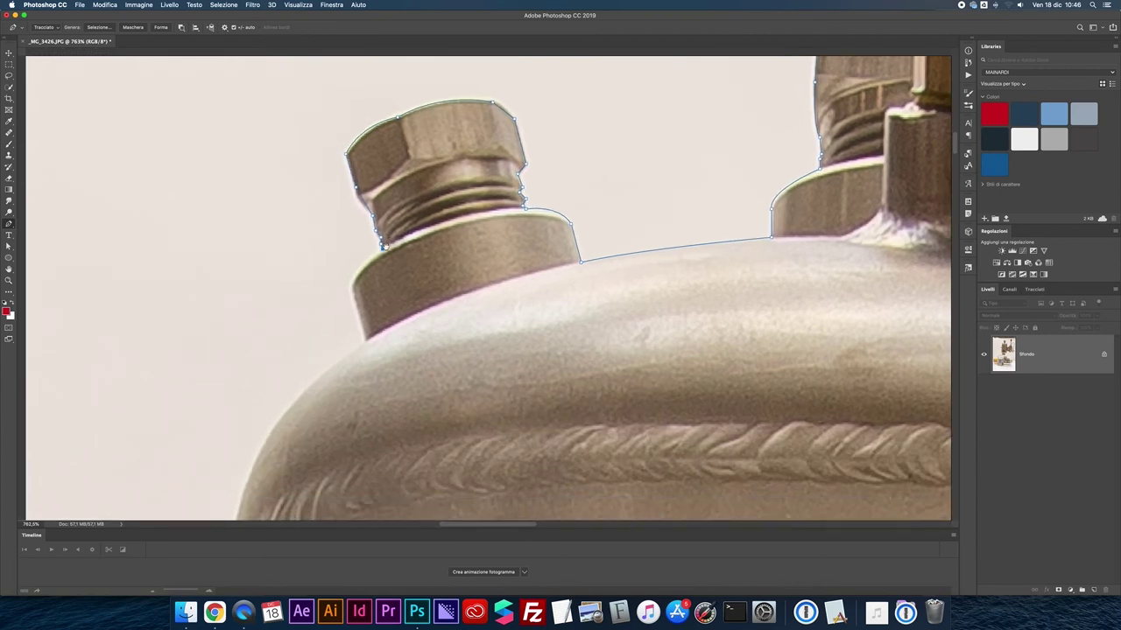
left_click_drag(351, 280, 356, 298)
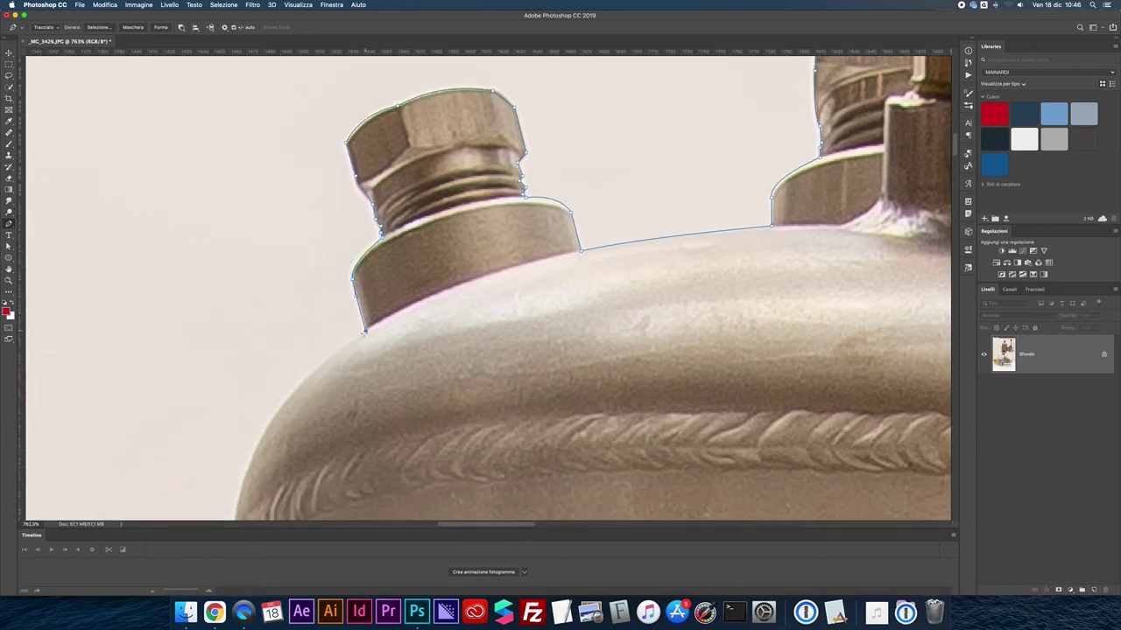
scroll(366, 331, "down", 3)
Curve the path down the tank's left flank toward the side fitting.
scroll(367, 258, "down", 1)
scroll(368, 257, "down", 1)
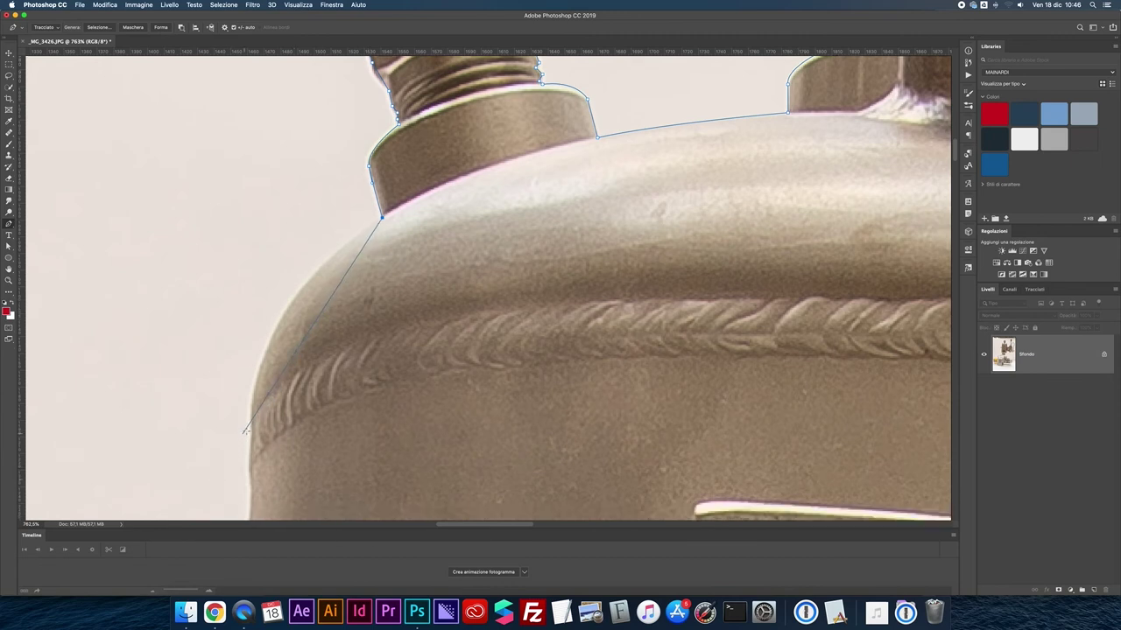
left_click_drag(250, 427, 250, 488)
scroll(251, 505, "down", 1)
scroll(245, 495, "down", 2)
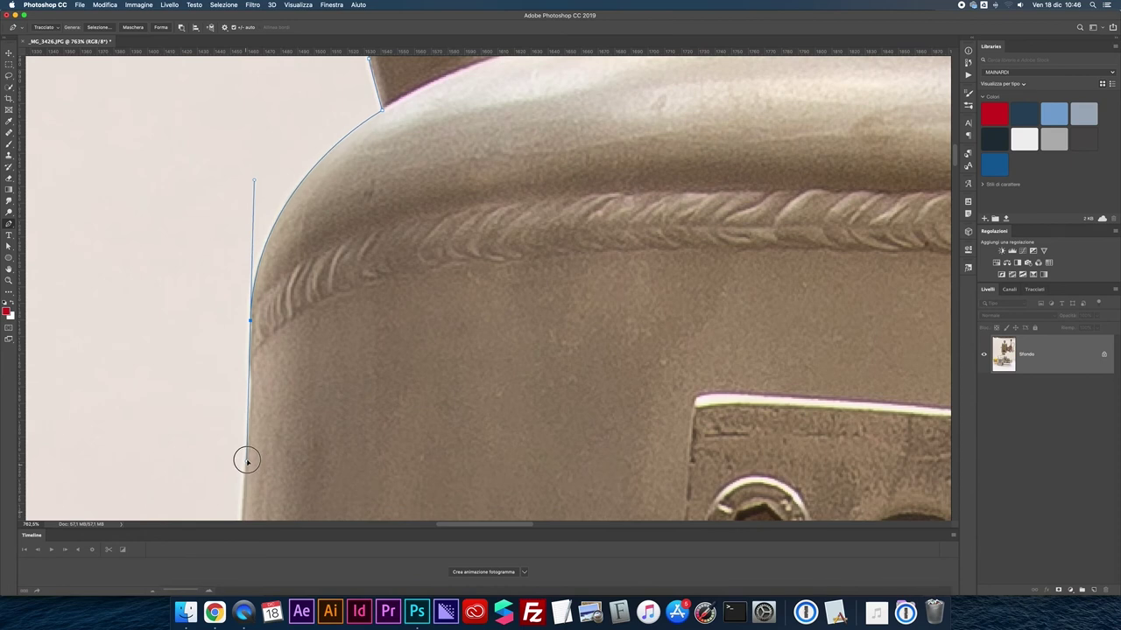
left_click(250, 320, "alt")
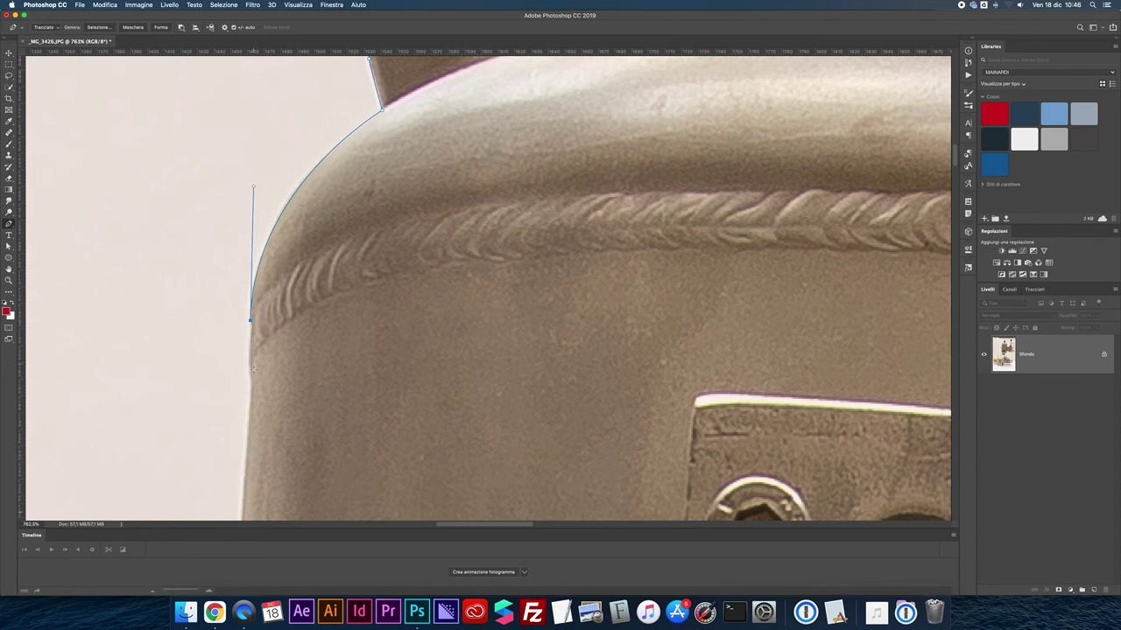
left_click_drag(249, 371, 256, 396)
scroll(254, 391, "up", 1)
scroll(244, 386, "down", 3)
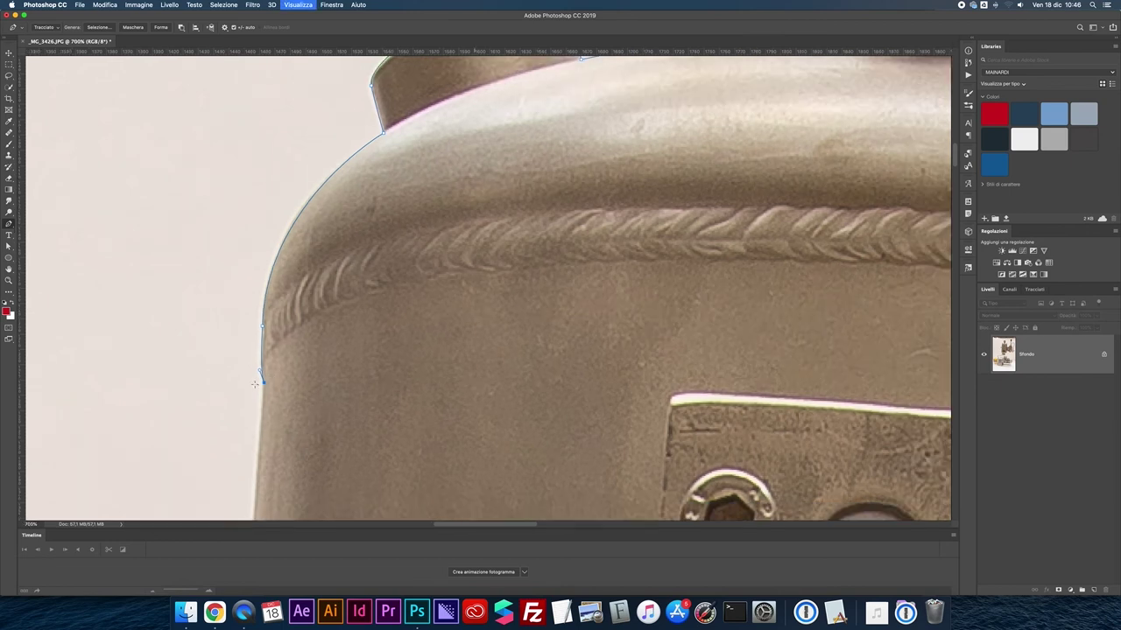
left_click_drag(280, 408, 322, 433)
scroll(322, 432, "down", 1)
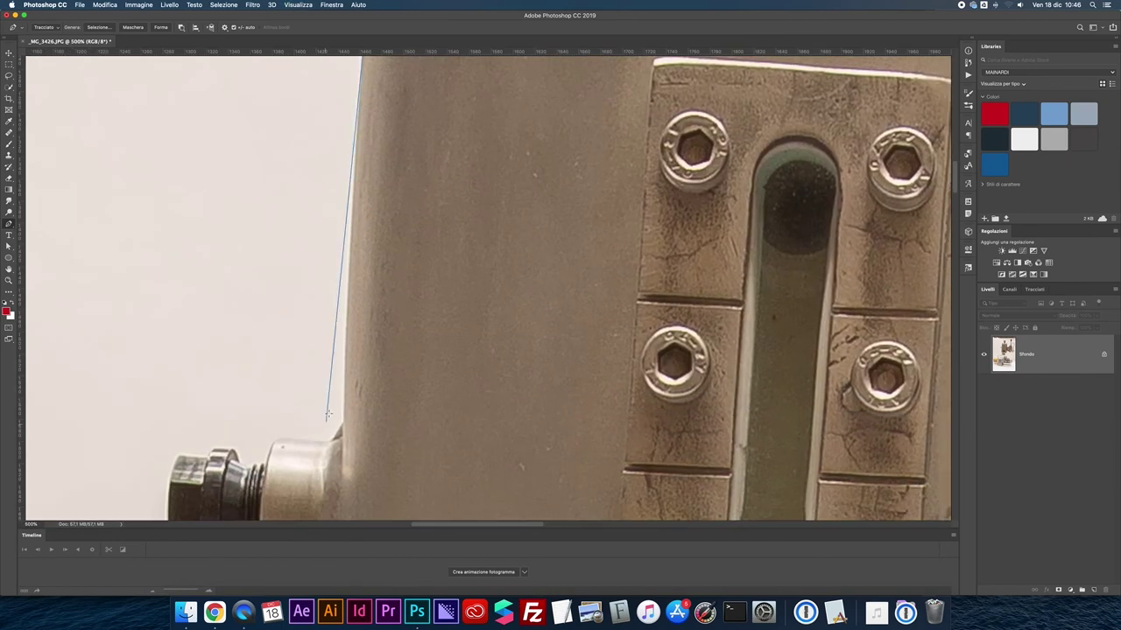
scroll(322, 433, "down", 1)
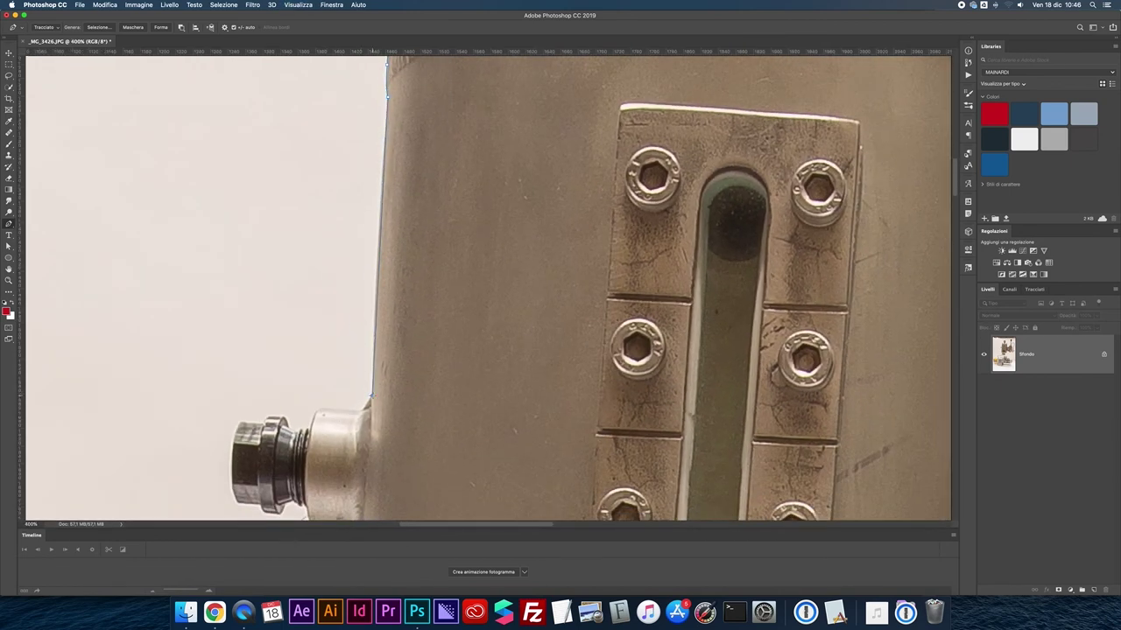
Carry the path onto the side fitting's top, over its nut and down the nut's left side.
key("super+plus")
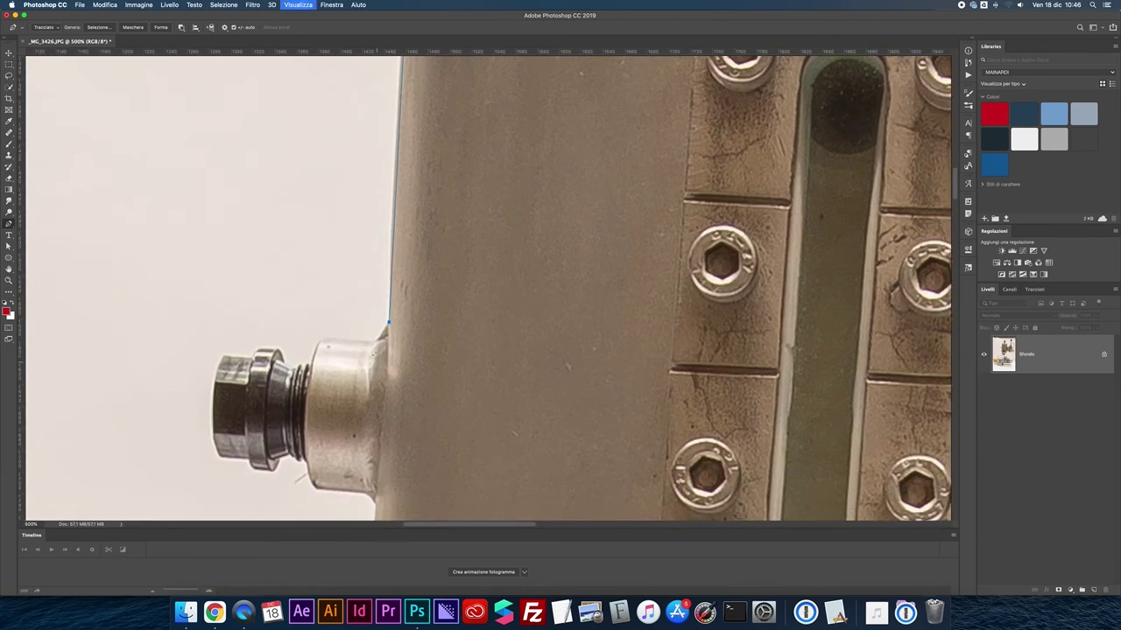
key("super+plus")
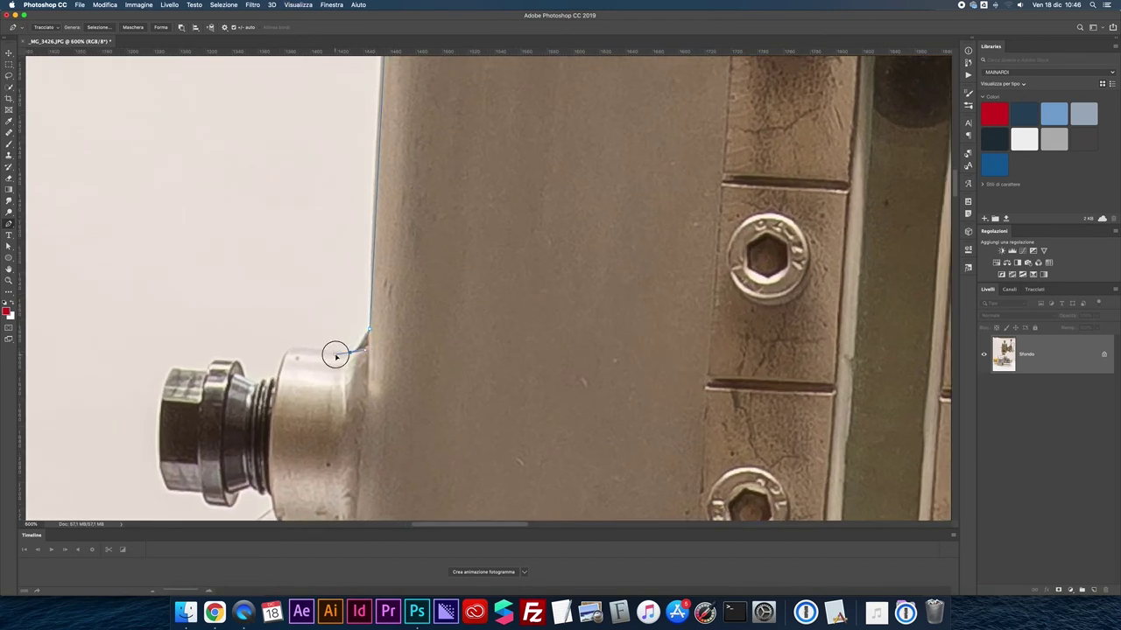
left_click(335, 354)
left_click(295, 348)
left_click_drag(267, 412, 261, 424)
left_click(269, 381)
left_click_drag(230, 362, 171, 367)
left_click(172, 371)
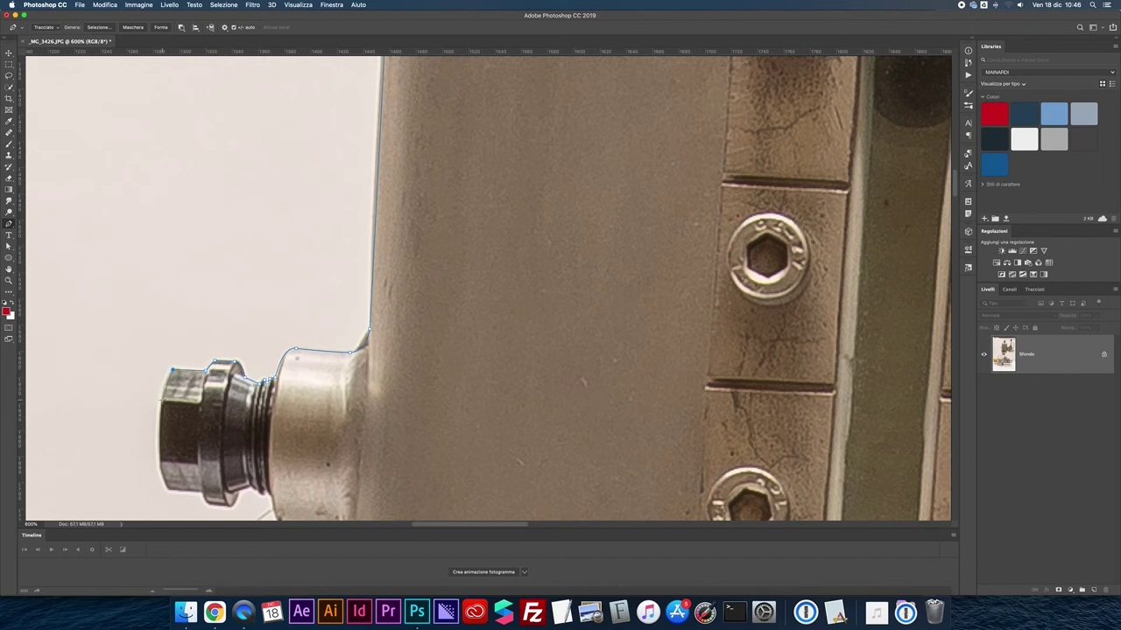
left_click_drag(162, 387, 162, 408)
Trace the nut's bottom edge and bring the path back down the tank's straight left edge.
mouse_move(159, 464)
left_mouse_down()
mouse_move(164, 490)
mouse_move(193, 493)
left_mouse_up()
left_click_drag(207, 504, 230, 506)
scroll(338, 306, "down", 5)
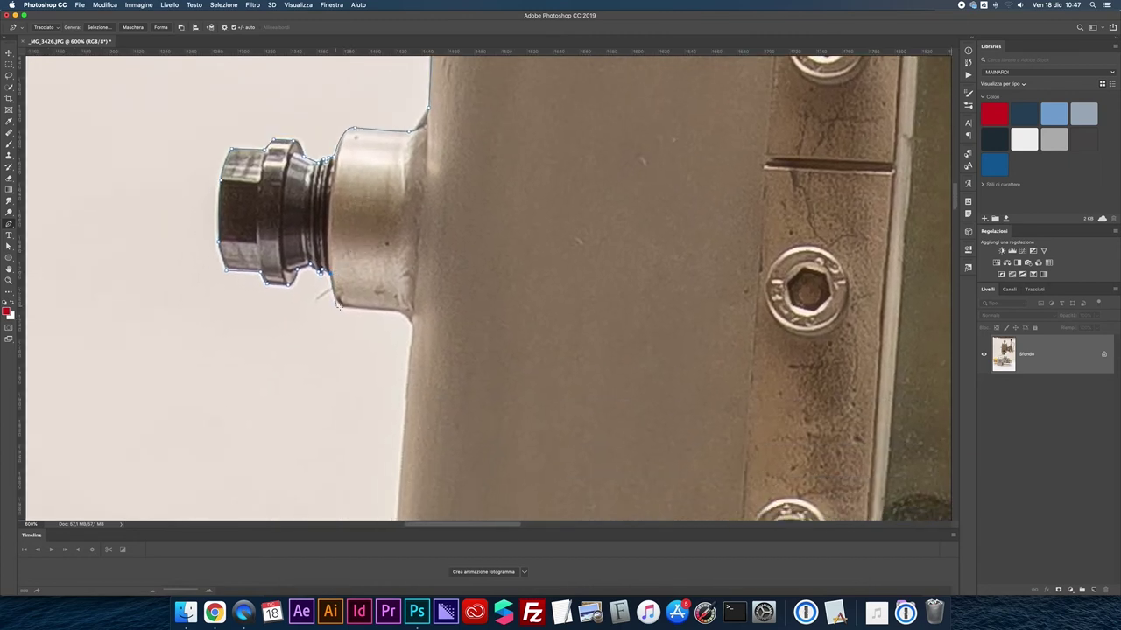
left_click(340, 307)
left_click_drag(412, 324, 407, 373)
scroll(407, 374, "down", 5)
left_click(354, 403)
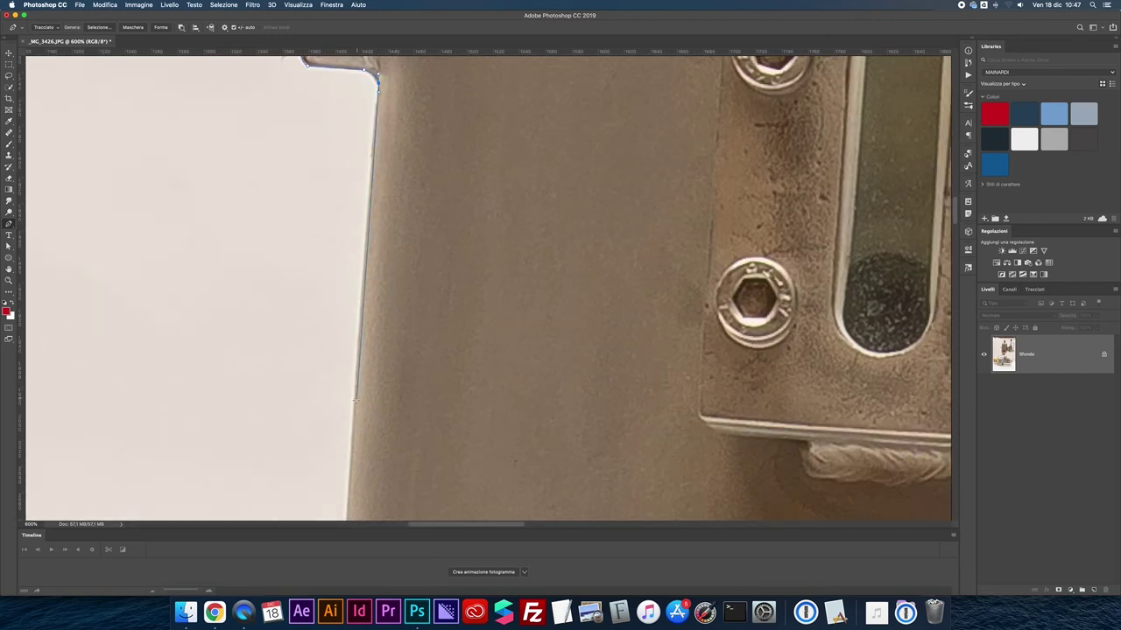
scroll(376, 404, "down", 5)
scroll(365, 262, "down", 2)
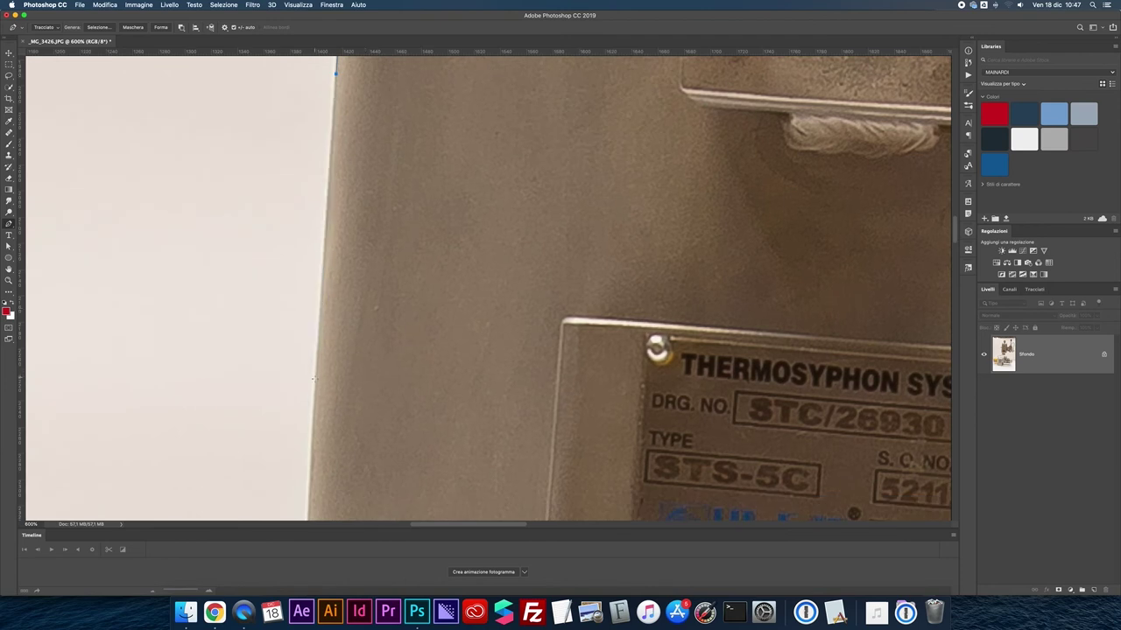
scroll(342, 260, "down", 6)
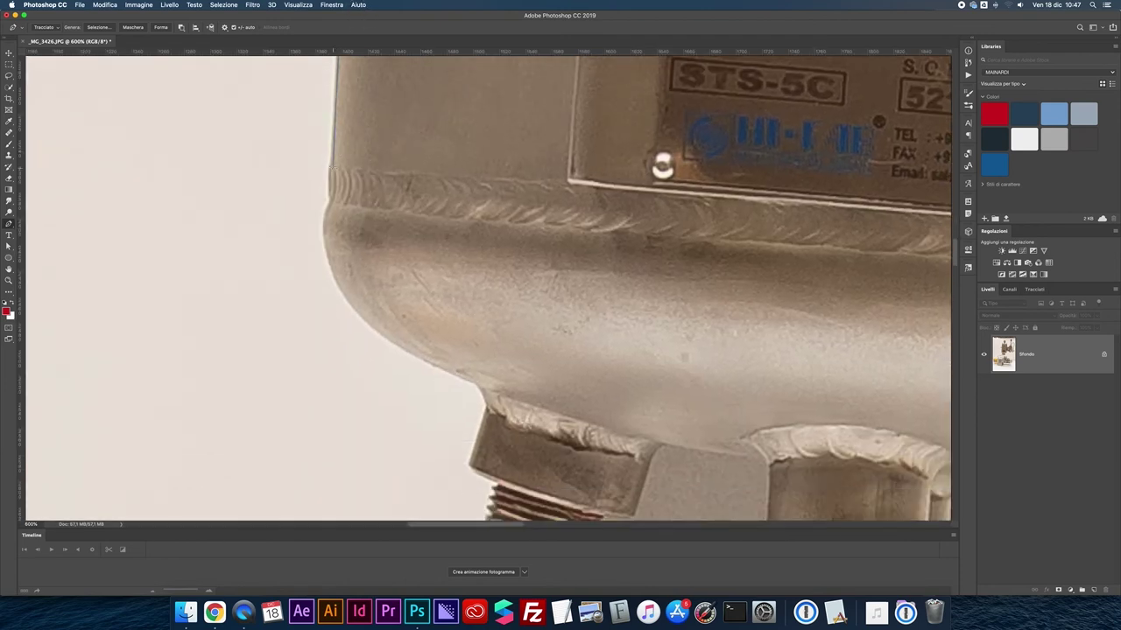
Run the path down the tank edge, around its rounded bottom and onto the fitting below.
left_click(331, 165)
left_click(329, 201)
left_click_drag(396, 345, 499, 418)
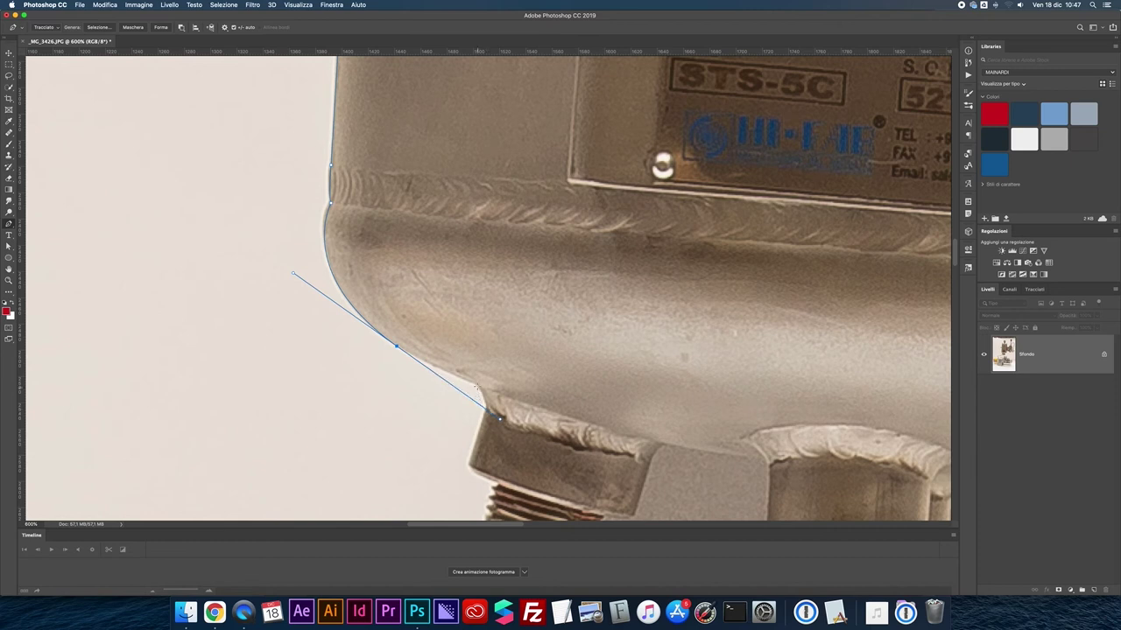
left_click_drag(478, 386, 493, 402)
left_click(474, 389, "alt")
left_click_drag(487, 404, 488, 417)
scroll(500, 449, "down", 5)
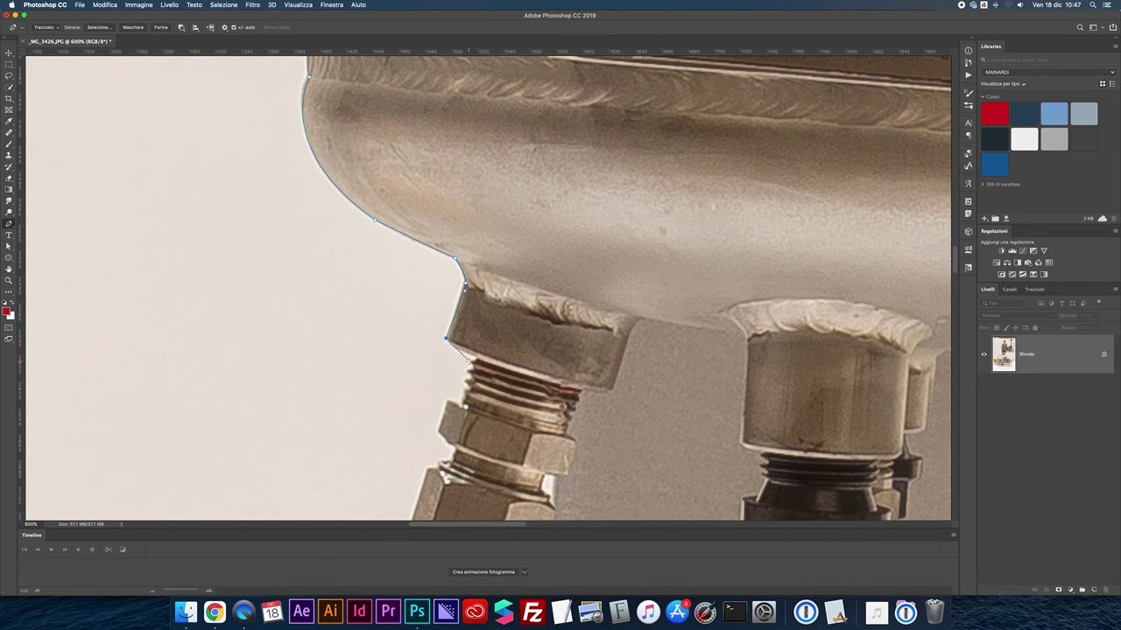
left_click_drag(477, 359, 505, 370)
Trace the threaded section and the hex nut beneath it.
left_click(461, 401)
left_click(438, 430)
left_click(454, 448)
left_click(437, 461)
scroll(435, 464, "down", 5)
left_click(449, 373)
left_click(451, 396)
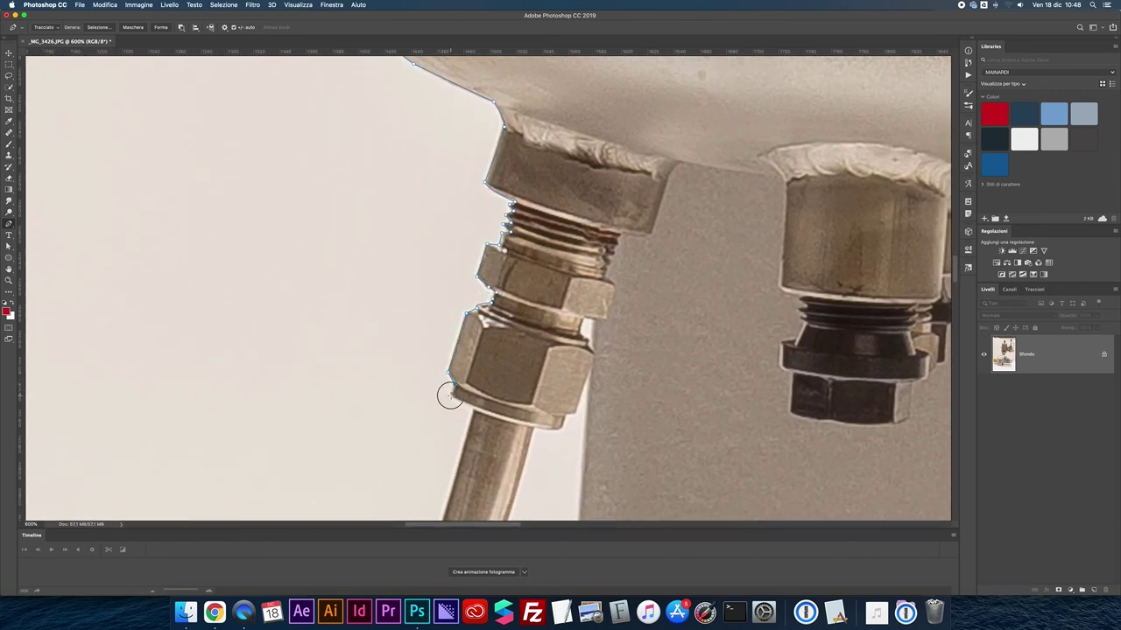
left_click(471, 411)
scroll(467, 413, "down", 5)
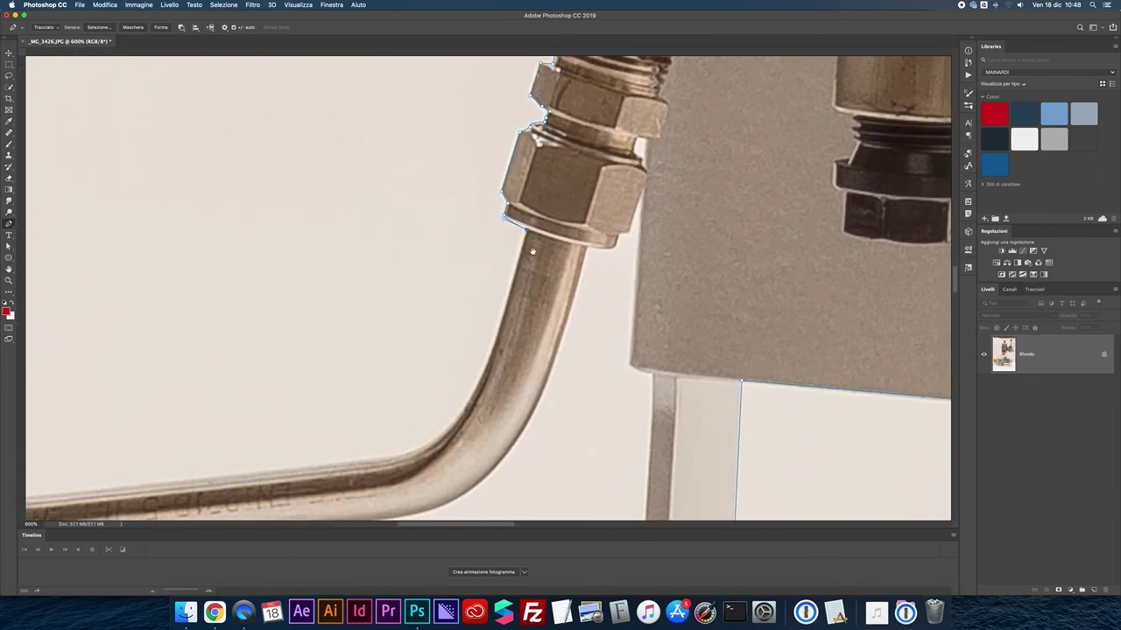
Curve the path from the nut along the pipe bend and its top edge.
left_click(491, 349)
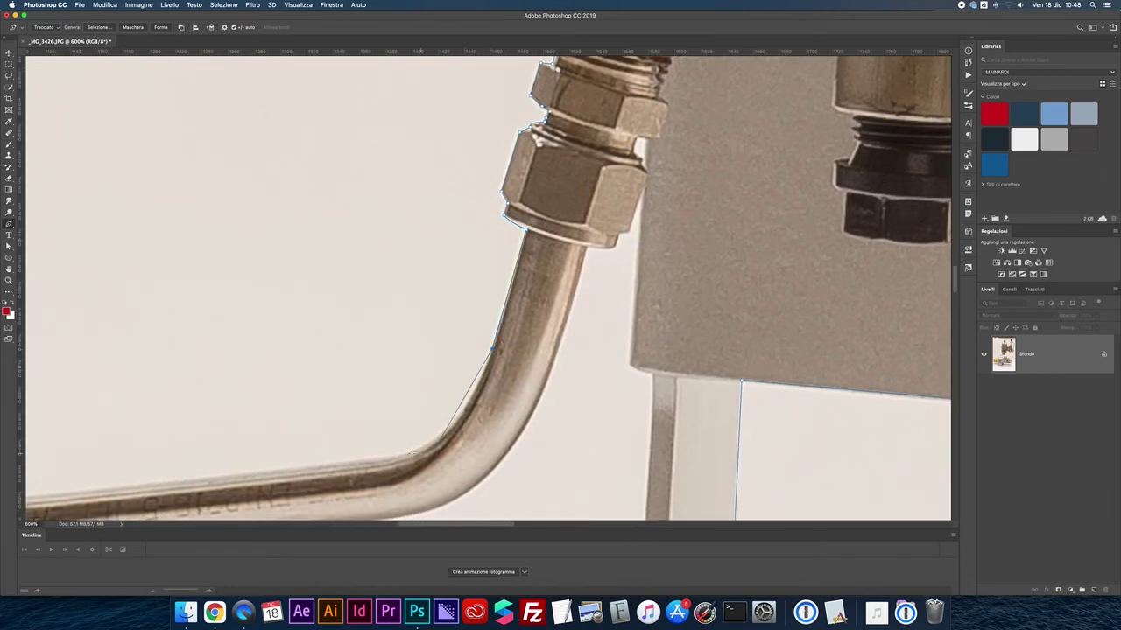
left_click_drag(388, 455, 309, 464)
left_click_drag(309, 465, 309, 466)
scroll(452, 345, "down", 5)
scroll(452, 345, "left", 8)
scroll(393, 274, "left", 1)
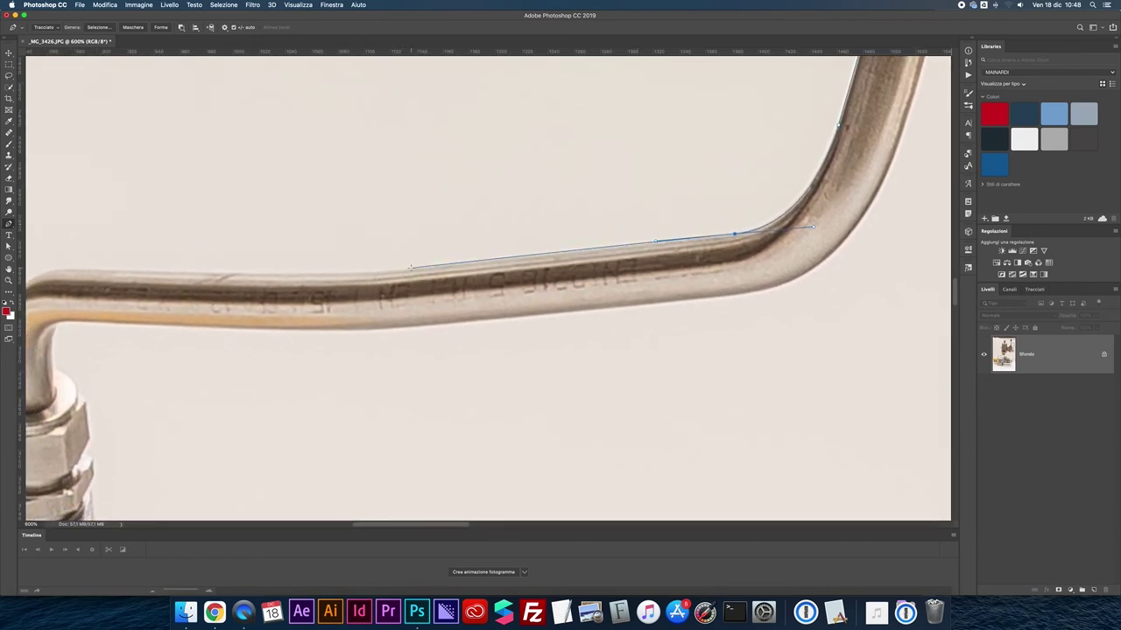
left_click(402, 268)
left_click_drag(126, 271, 39, 262)
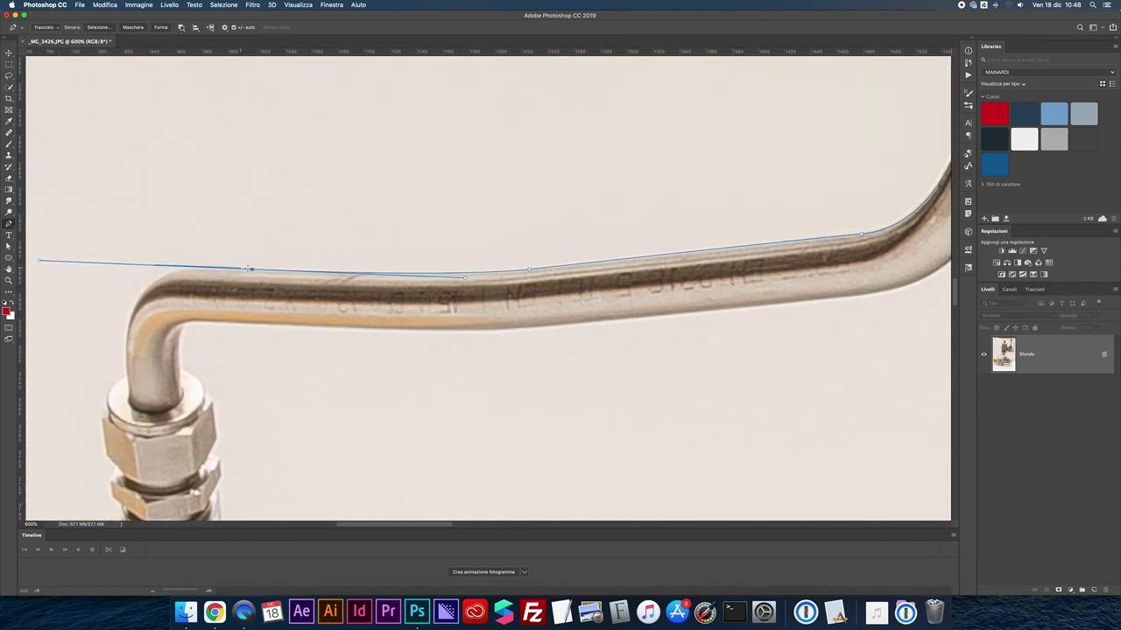
left_click(192, 269)
scroll(219, 280, "left", 5)
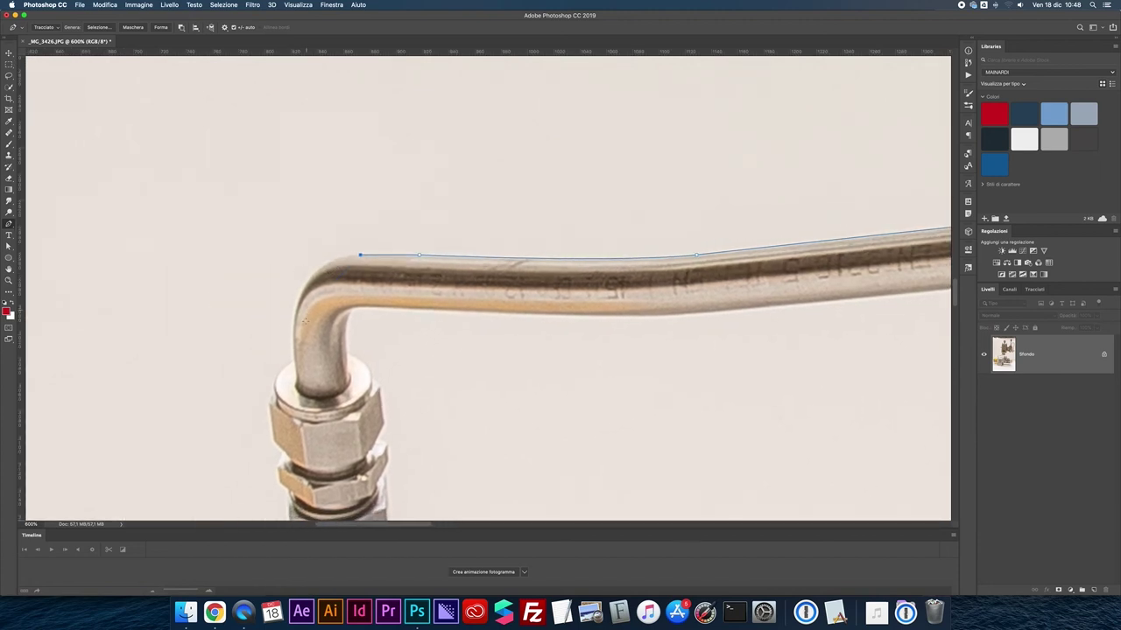
Round the pipe's corner bend and descend the fitting and vertical pipe to the motor housing.
left_click_drag(293, 326, 293, 400)
left_click(293, 326, "alt")
left_click_drag(294, 360, 279, 409)
left_click(272, 443)
left_click(277, 466)
left_click_drag(278, 479, 320, 337)
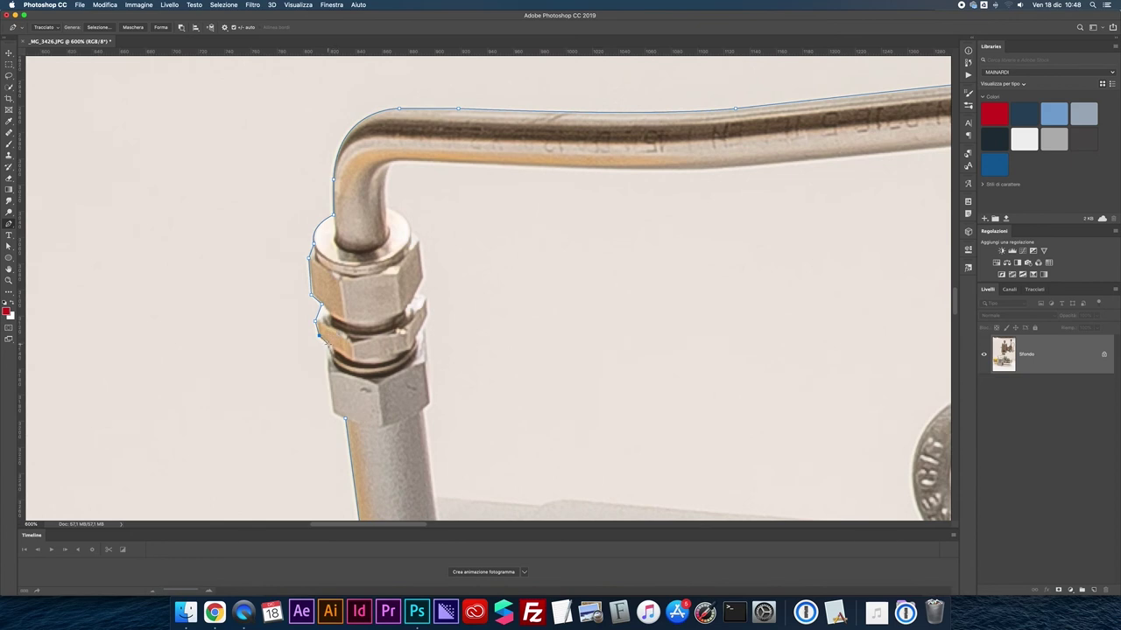
left_click(329, 372)
left_click(334, 412)
key("super+minus")
key("super+minus")
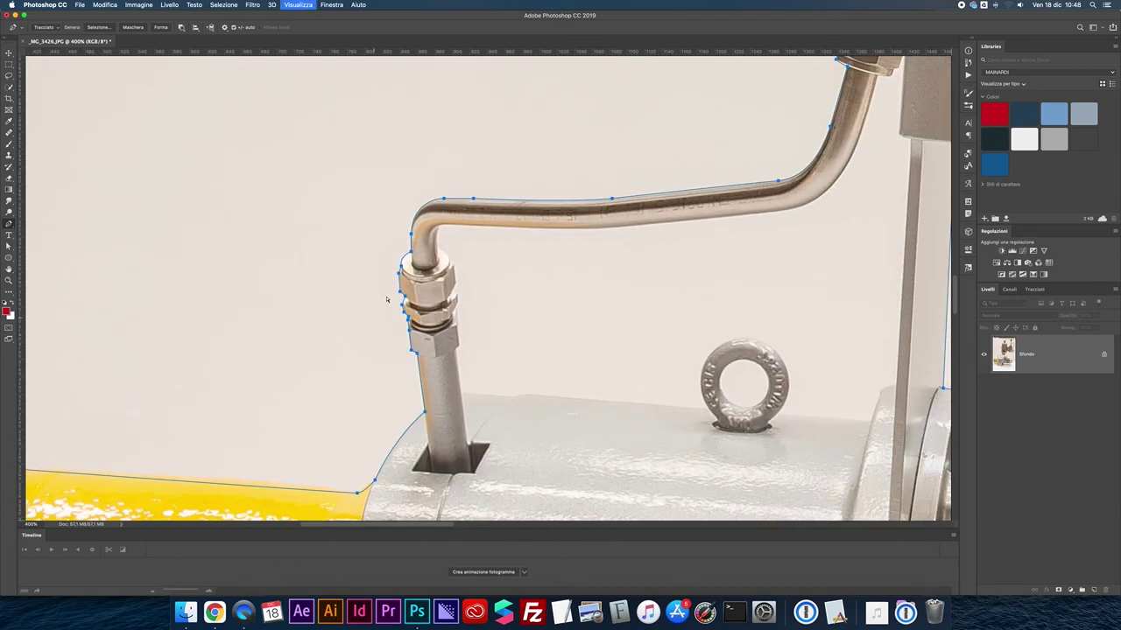
Show the work path in the Paths panel and change its path-combination option.
key("super+minus")
key("super+minus")
key("super+minus")
key("super+minus")
key("super+minus")
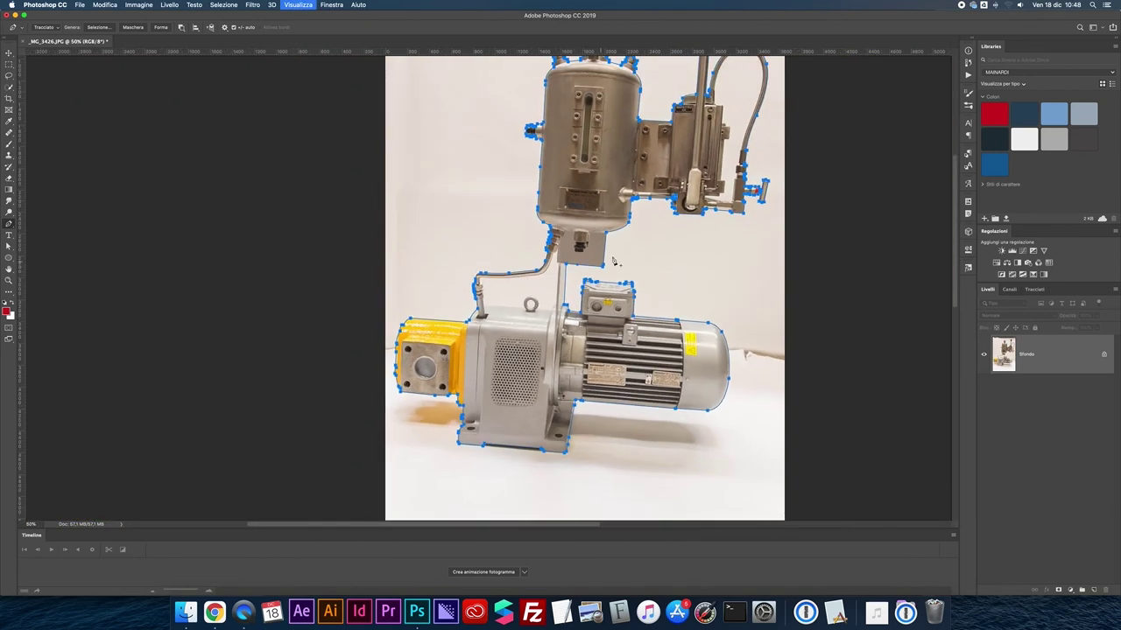
left_click(1034, 289)
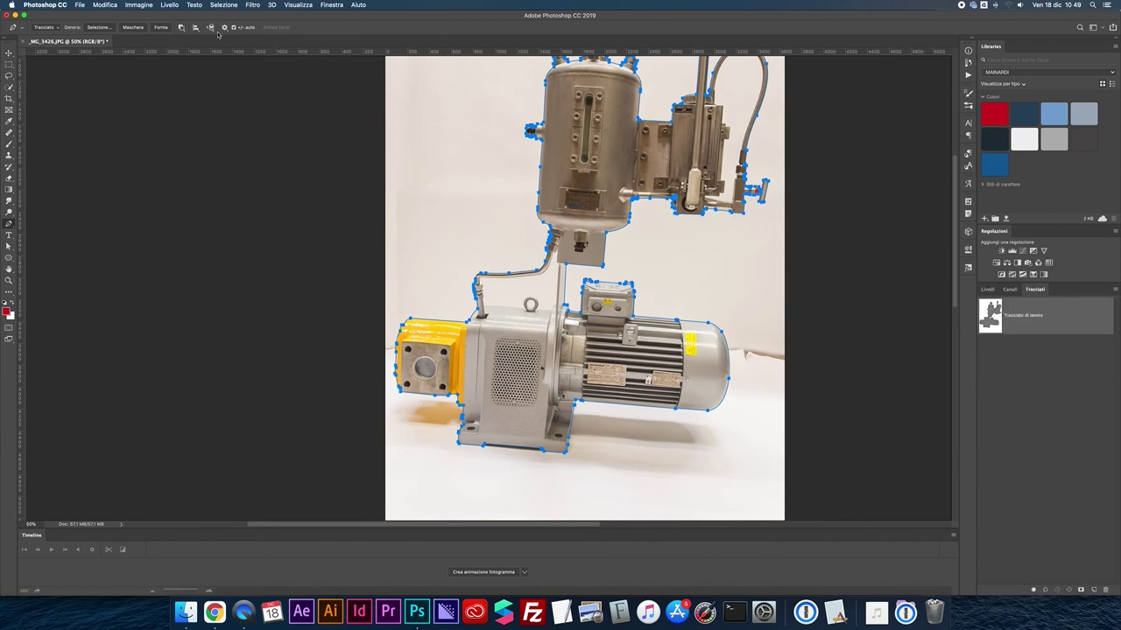
left_click(182, 27)
left_click(228, 51)
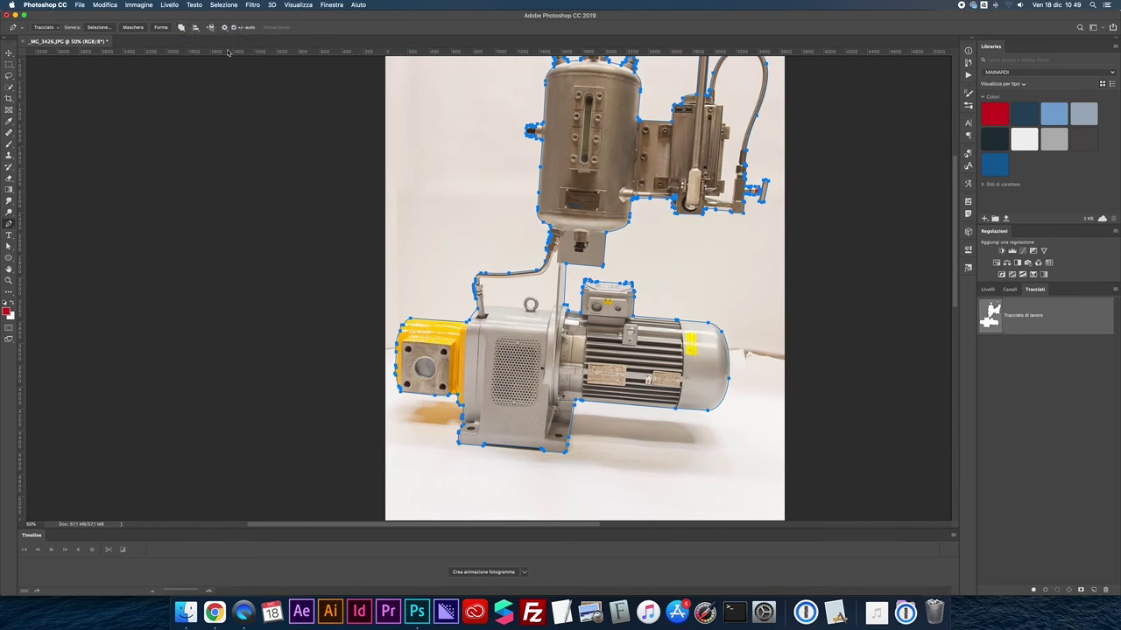
Save the work path as Tracciato1 and make it the image's clipping path.
left_click(1115, 290)
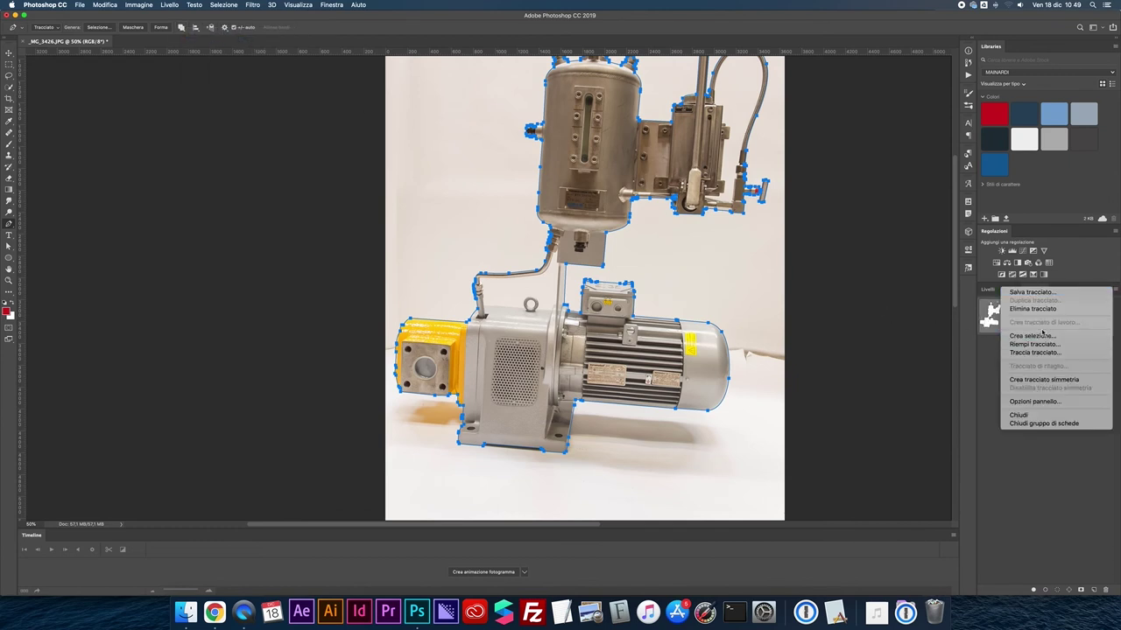
left_click(1033, 292)
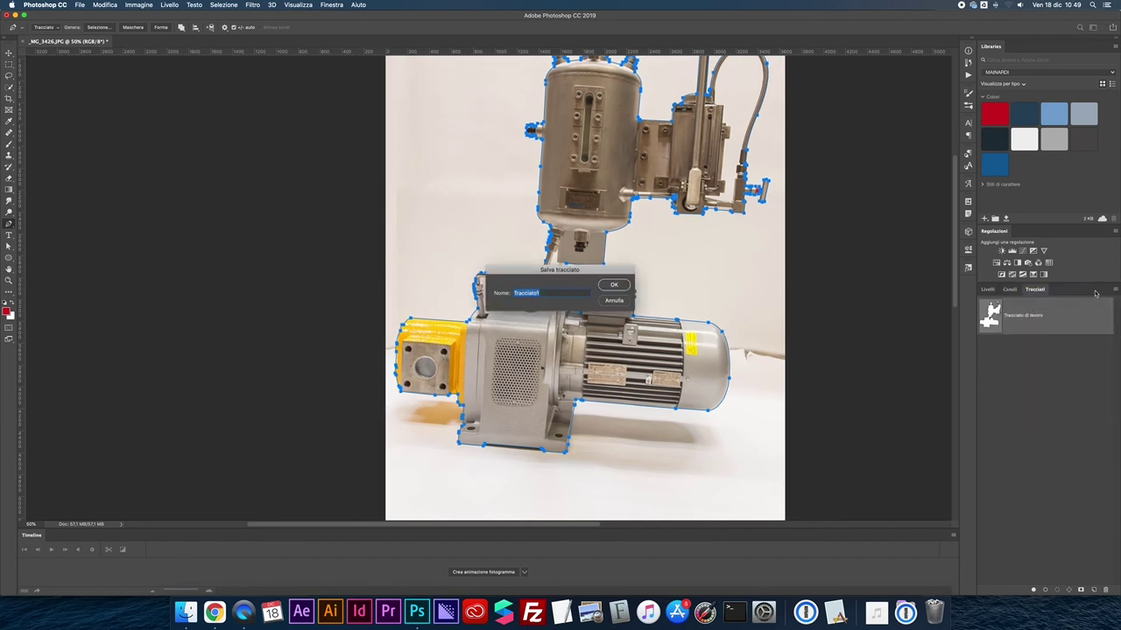
key("Return")
left_click(1115, 290)
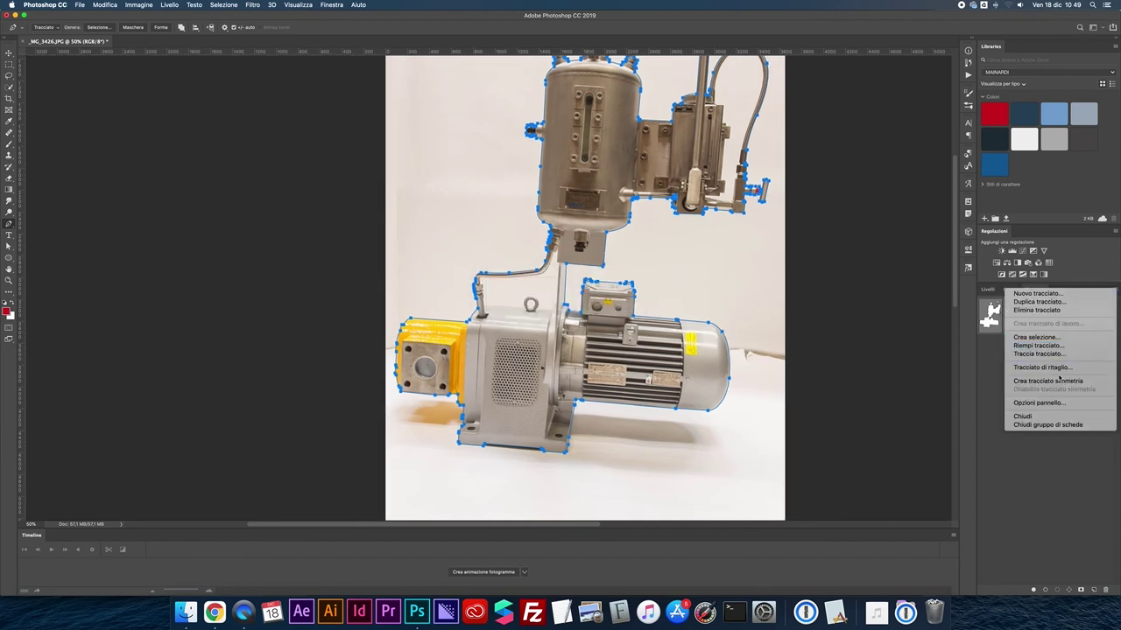
left_click(1047, 367)
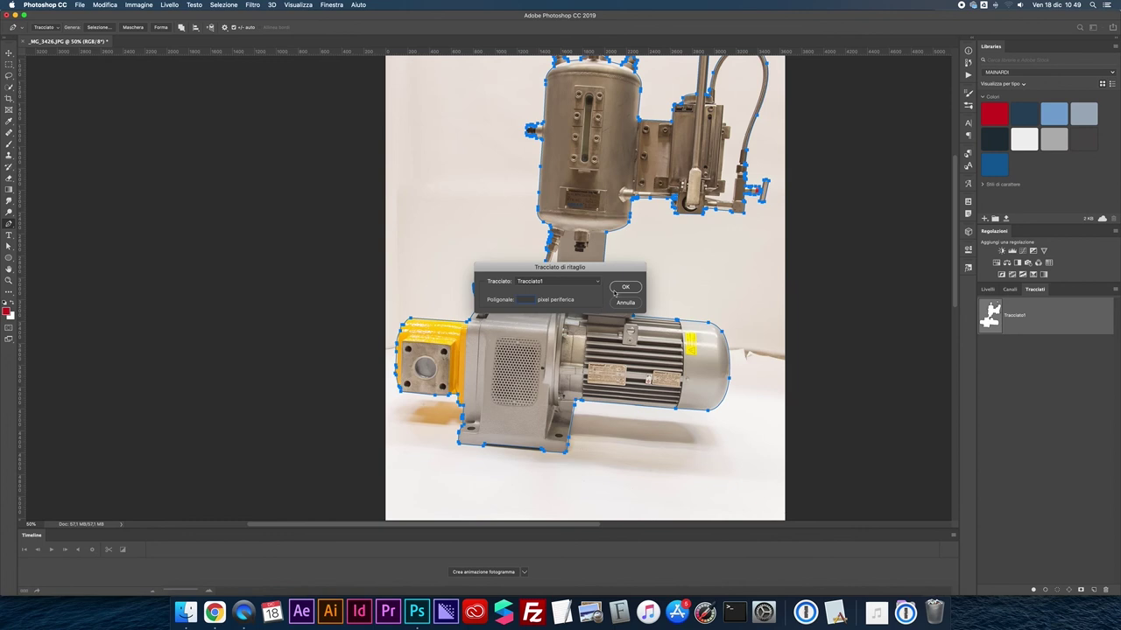
left_click(617, 290)
Set the Pen tool to Sottrai forma anteriore and reselect Tracciato1.
key("v")
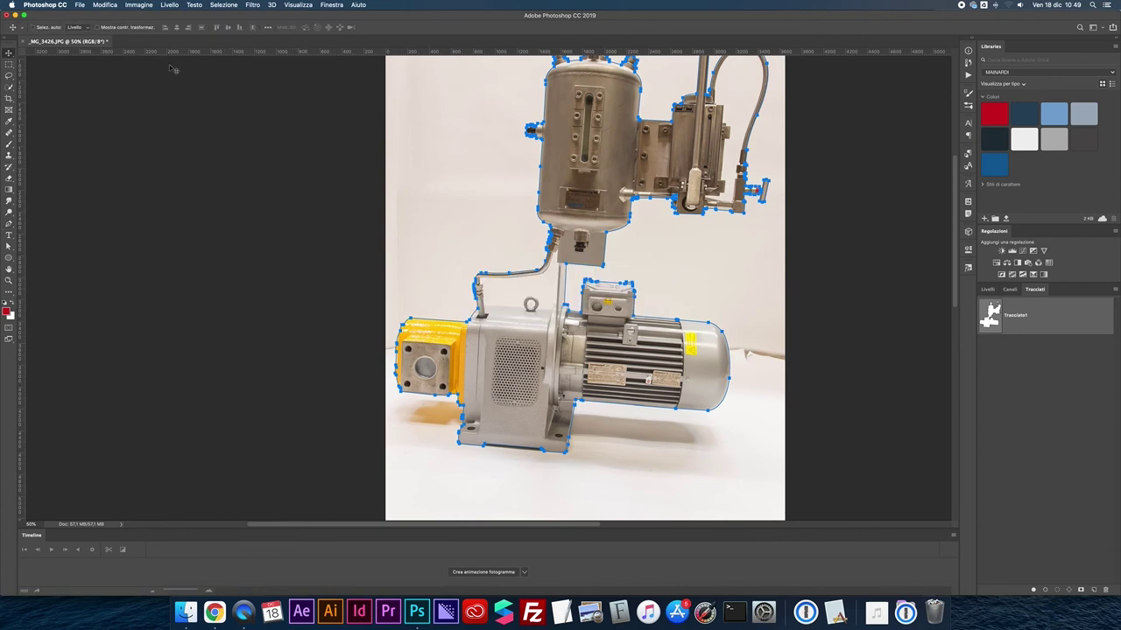
key("p")
left_click(181, 27)
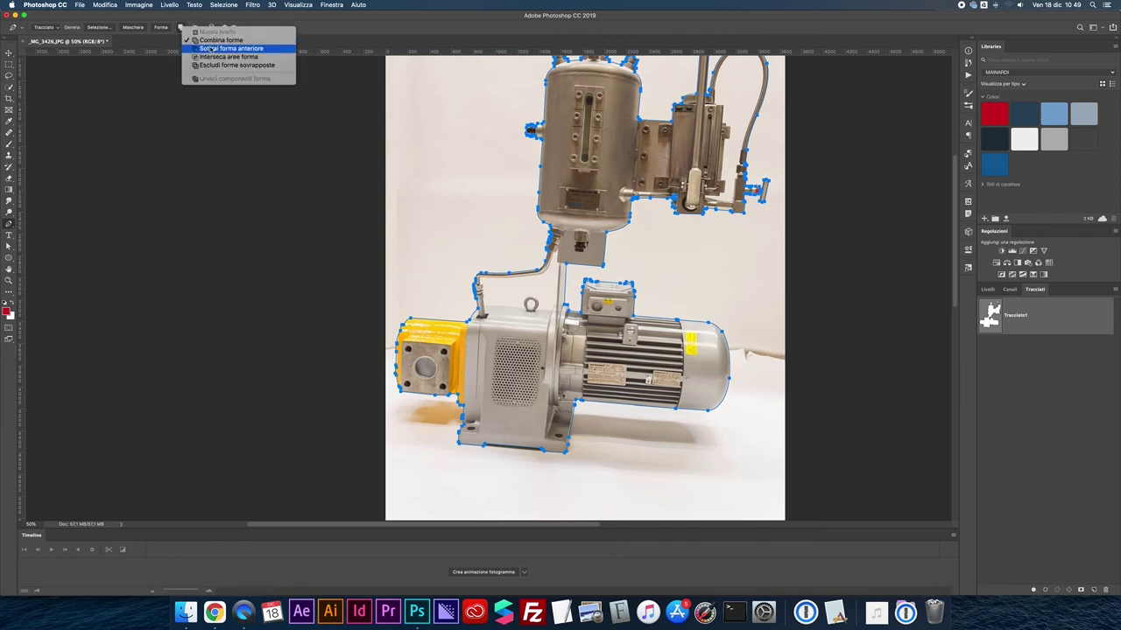
left_click(211, 49)
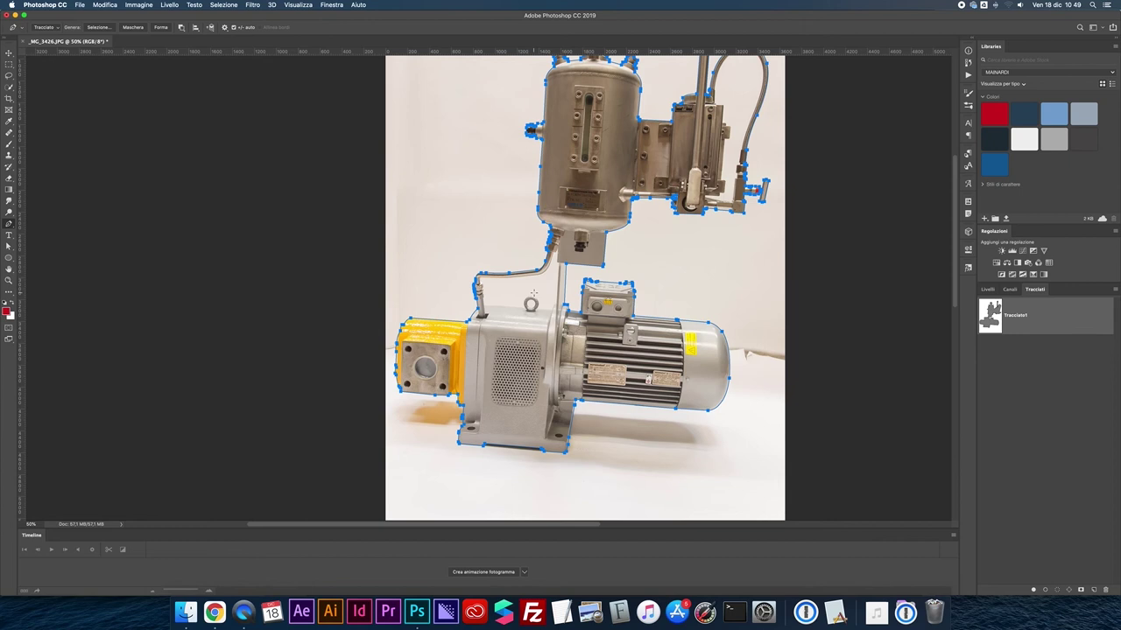
left_click(1008, 388)
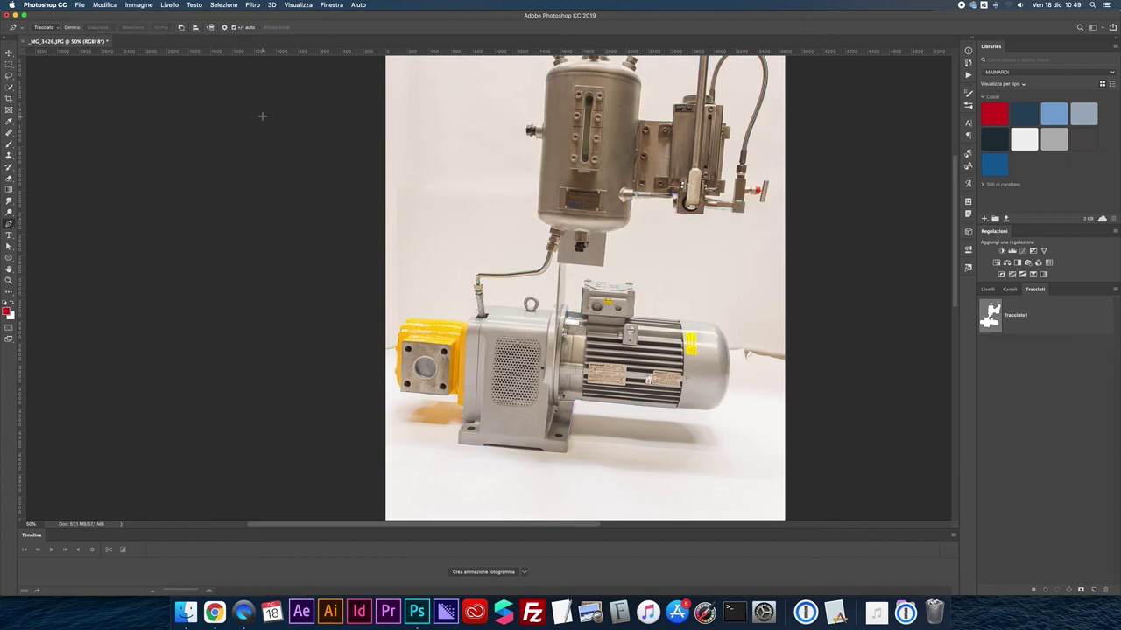
left_click(995, 327)
Start a subtracting path at the pipe base and run it along the housing top to the eyebolt.
key("super+1")
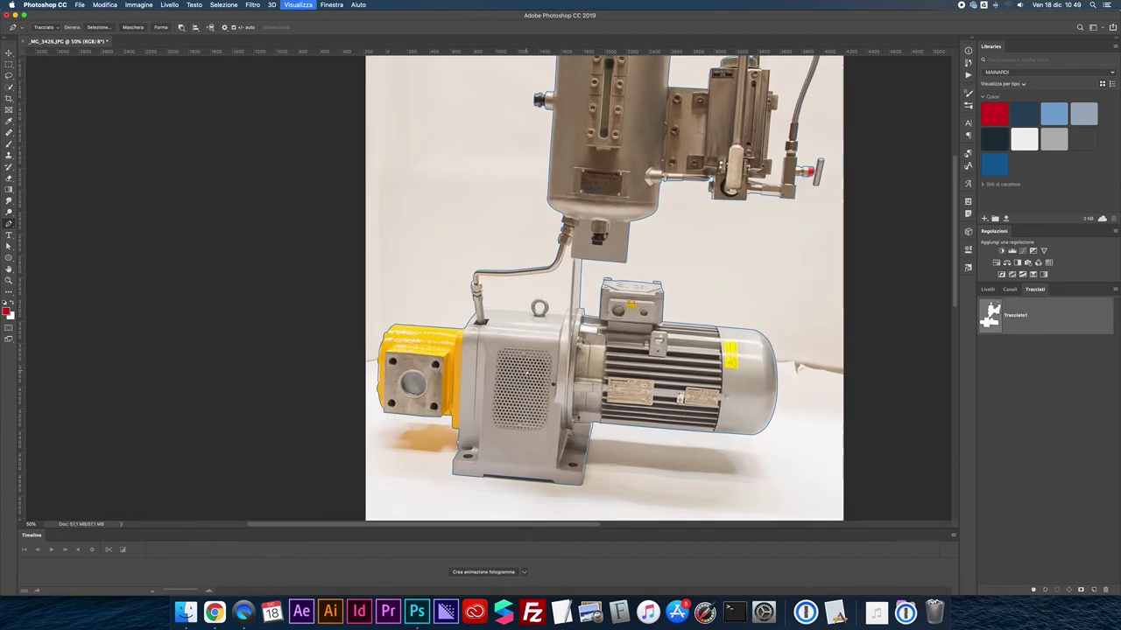
key("super+plus")
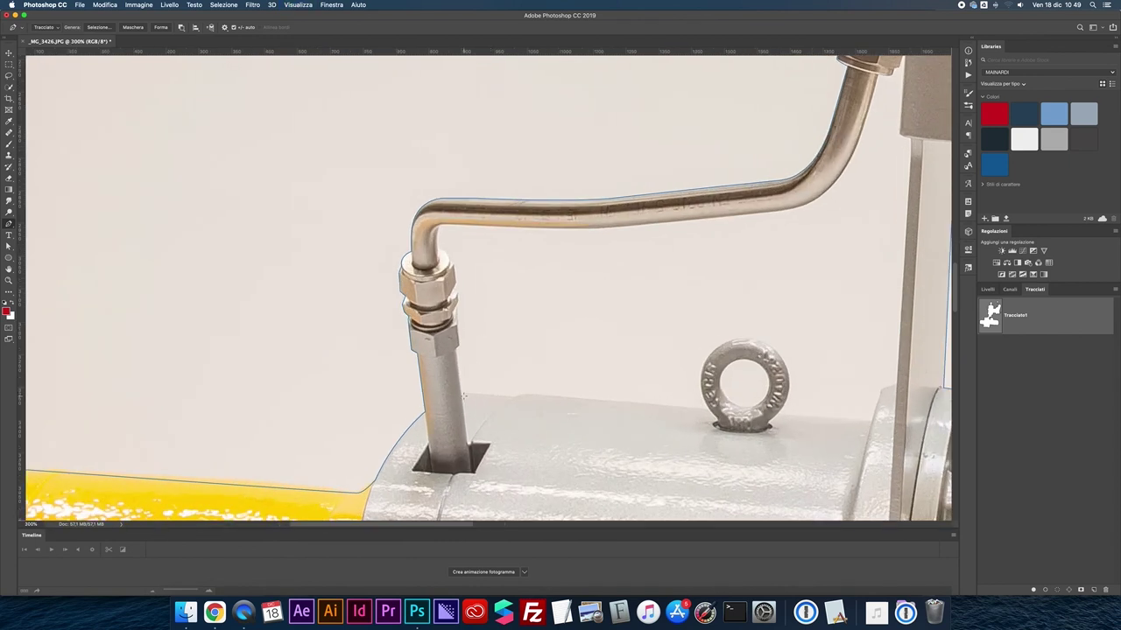
left_click(463, 394)
left_click_drag(534, 395, 544, 394)
left_click(708, 408)
Curve the outline over the top and right side of the lifting eyebolt.
key("super+plus")
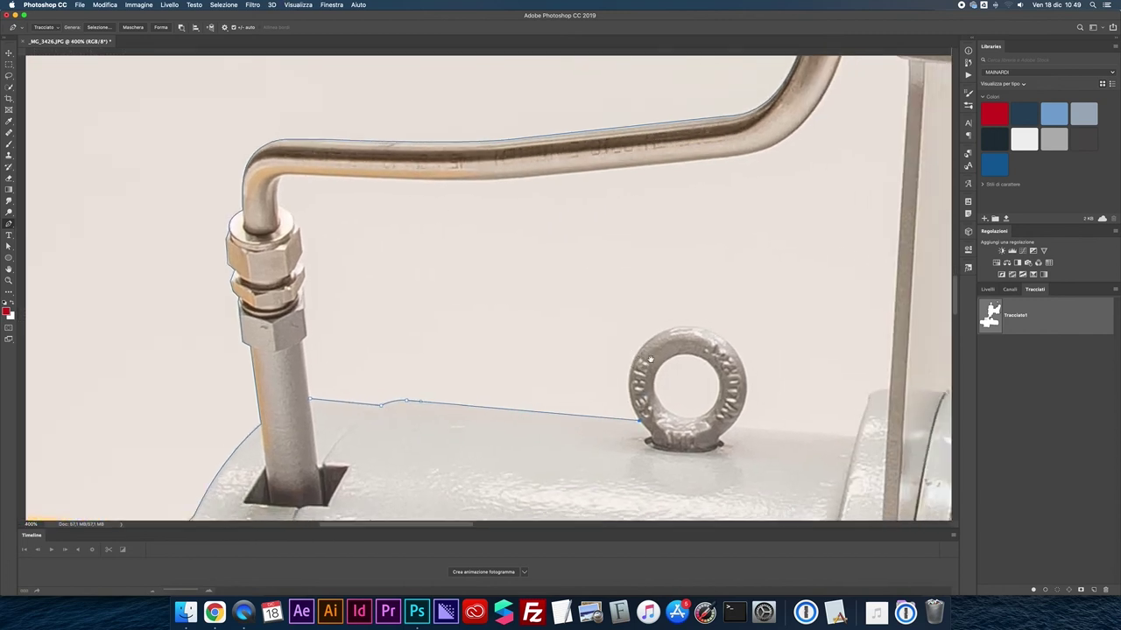
key("super+plus")
left_click_drag(655, 393, 591, 361)
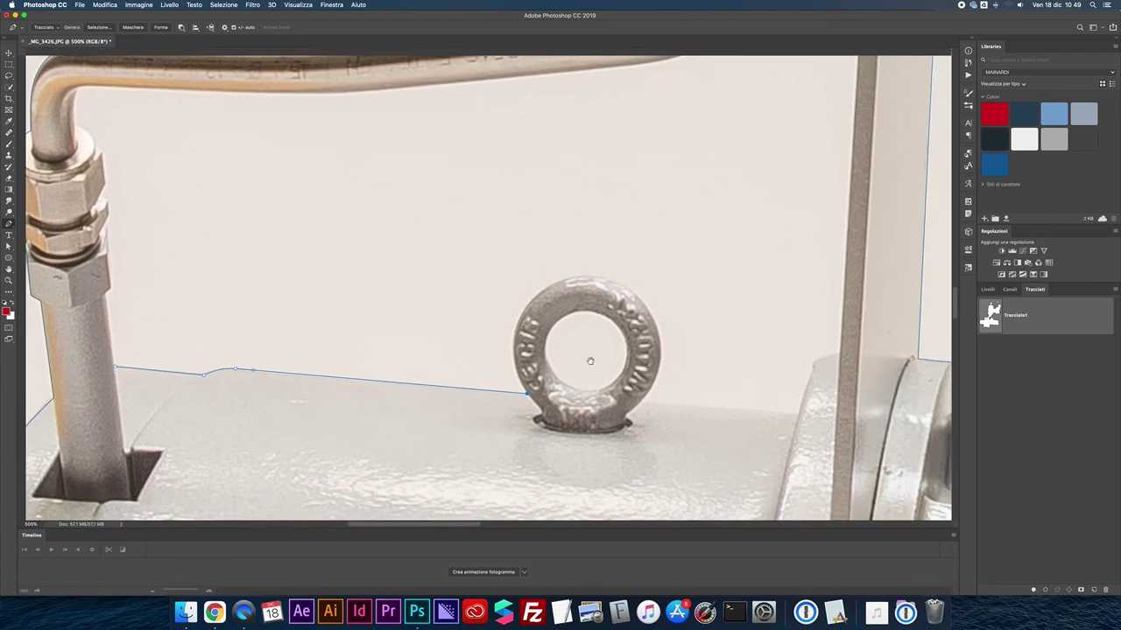
key("super+plus")
left_click_drag(542, 285, 605, 238)
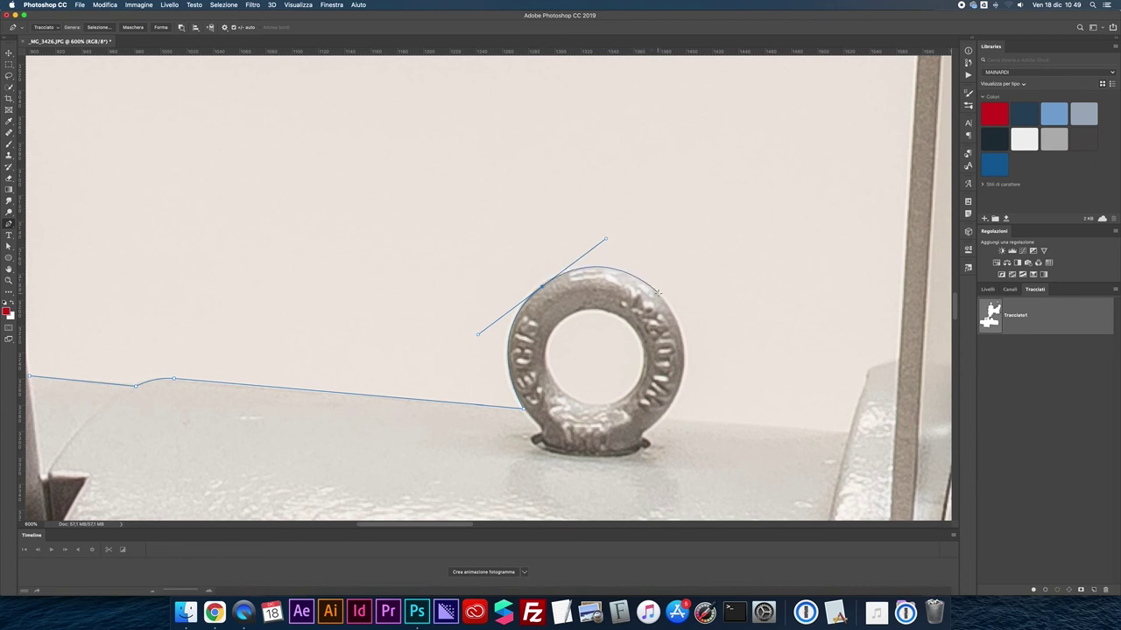
mouse_move(659, 295)
left_mouse_down()
mouse_move(659, 421)
mouse_move(603, 483)
left_mouse_up()
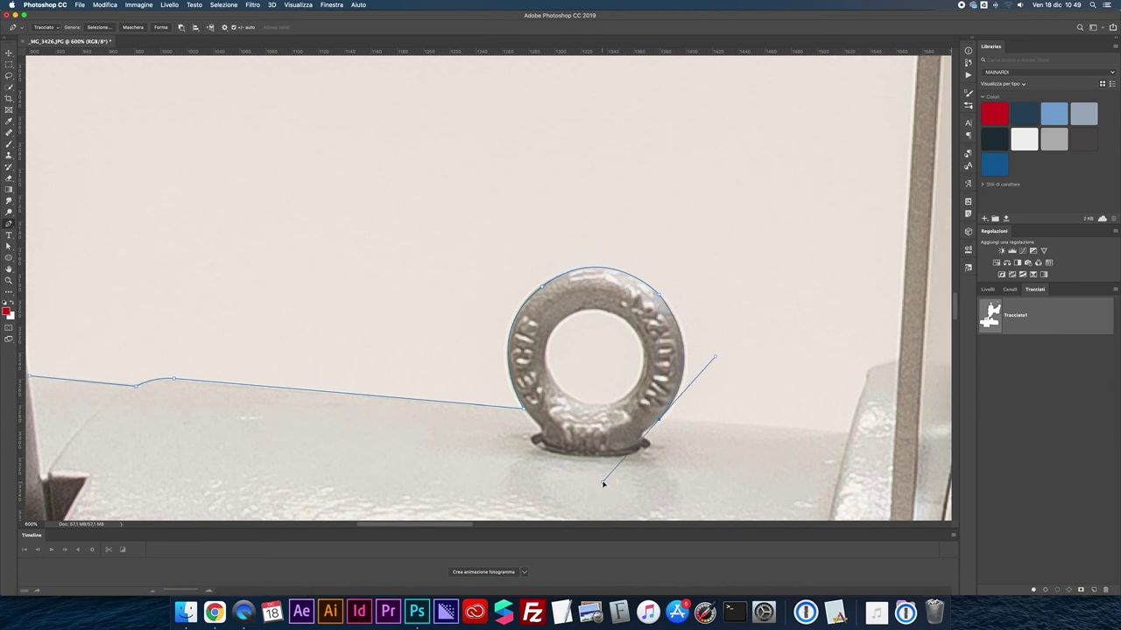
left_click(659, 419, "alt")
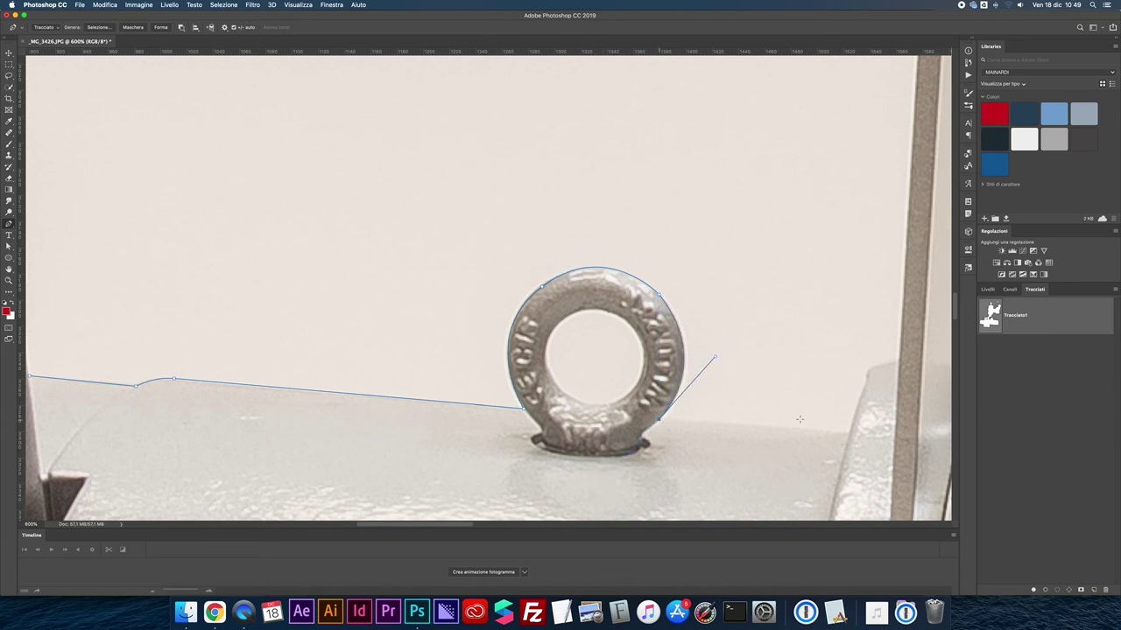
Continue the outline to the rod's base and up along the vertical rod.
left_click(849, 431)
left_click_drag(869, 373, 873, 368)
key("super+minus")
scroll(759, 232, "up", 2)
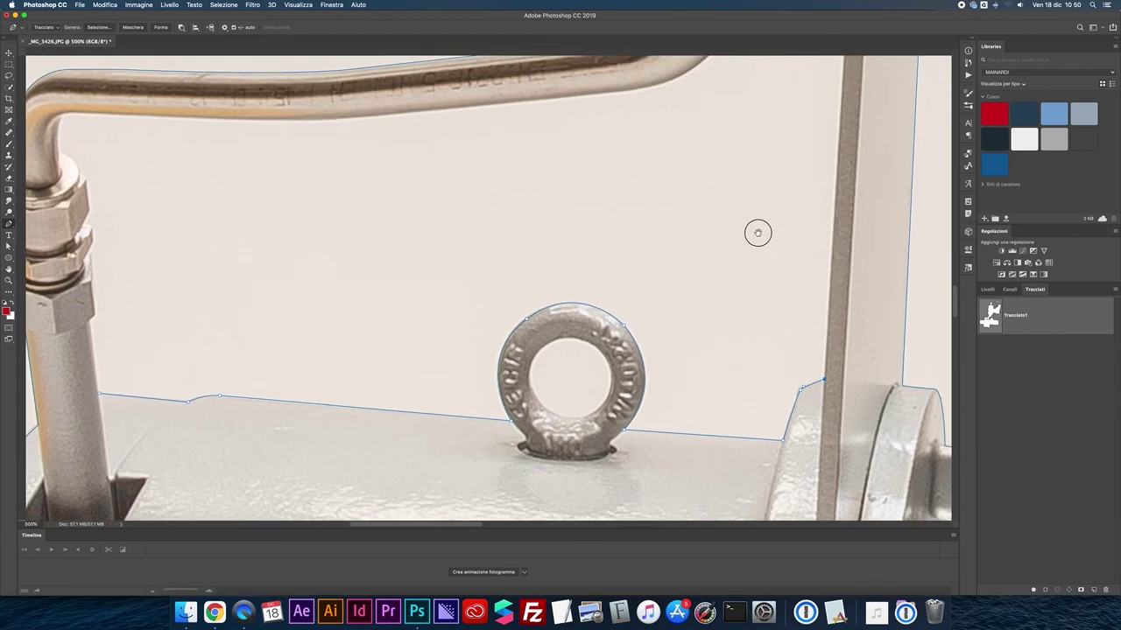
scroll(758, 232, "up", 5)
scroll(758, 232, "right", 3)
left_click(790, 84)
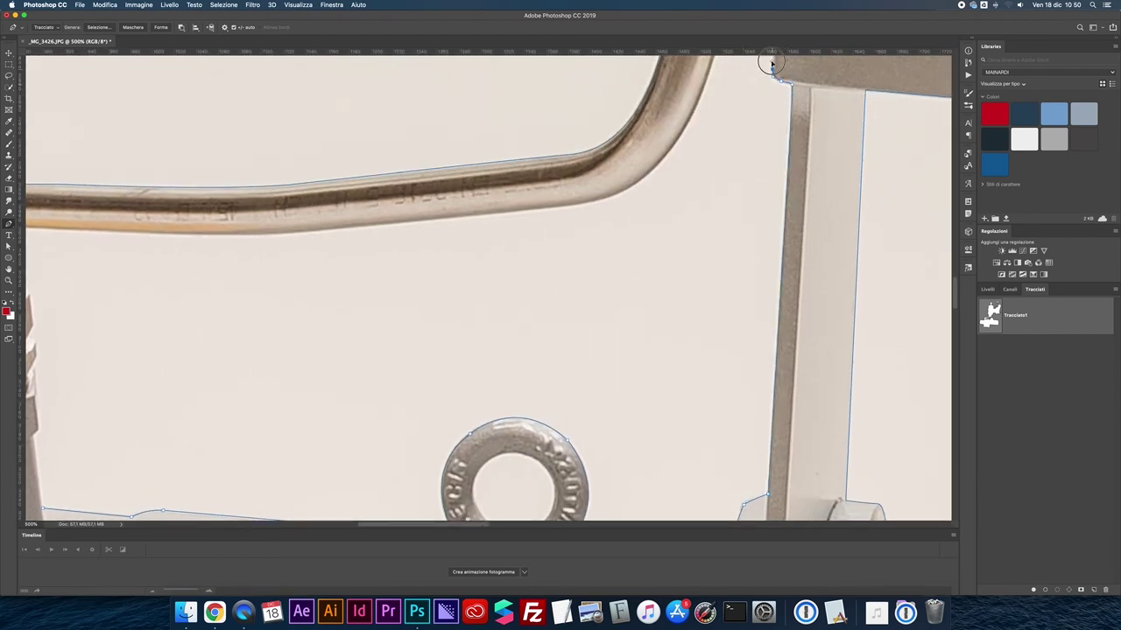
Extend the outline to the pipe fitting and curve it along the pipe's underside around the bend.
left_click_drag(772, 65, 769, 234)
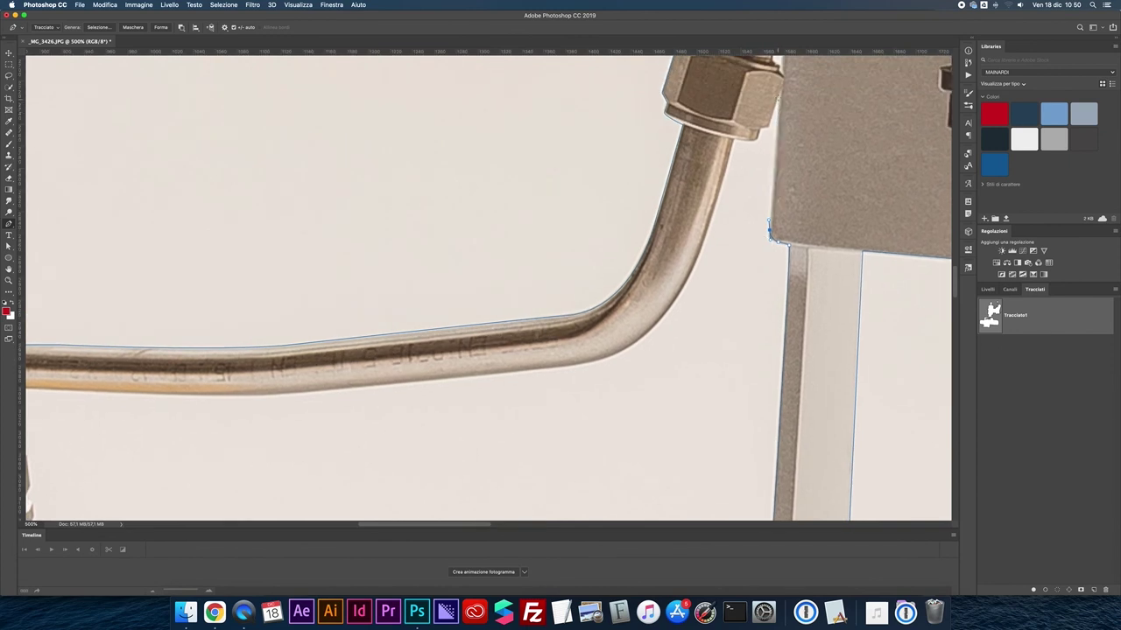
left_click(778, 91)
mouse_move(565, 366)
left_mouse_down()
mouse_move(474, 385)
mouse_move(464, 377)
left_mouse_up()
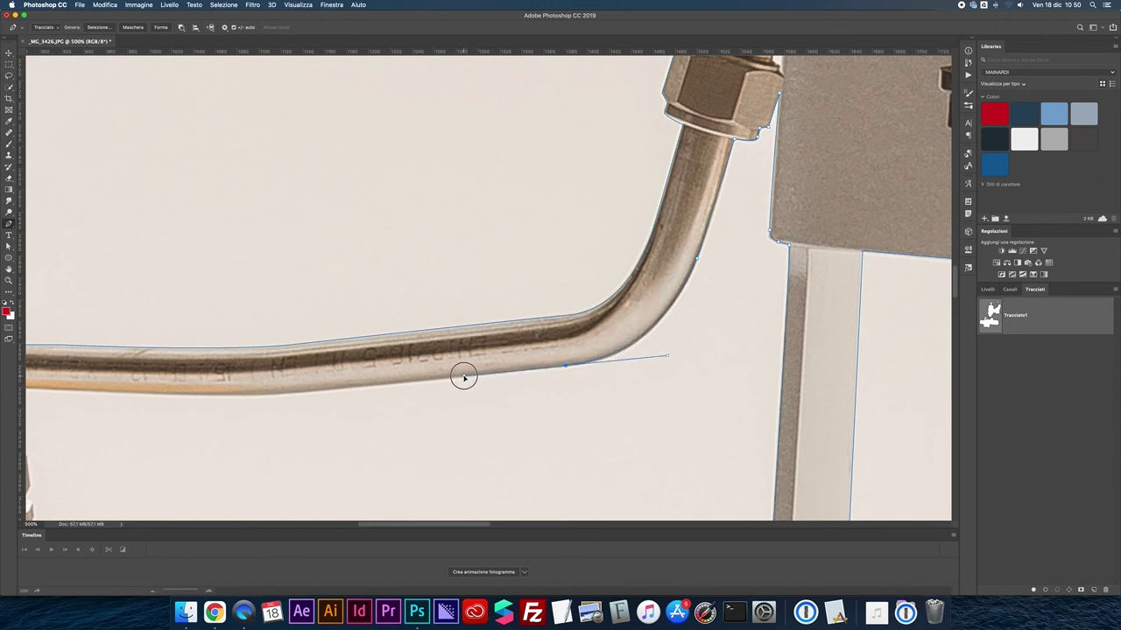
left_click(300, 392)
scroll(496, 378, "left", 3)
scroll(496, 378, "left", 10)
left_click_drag(523, 379, 478, 377)
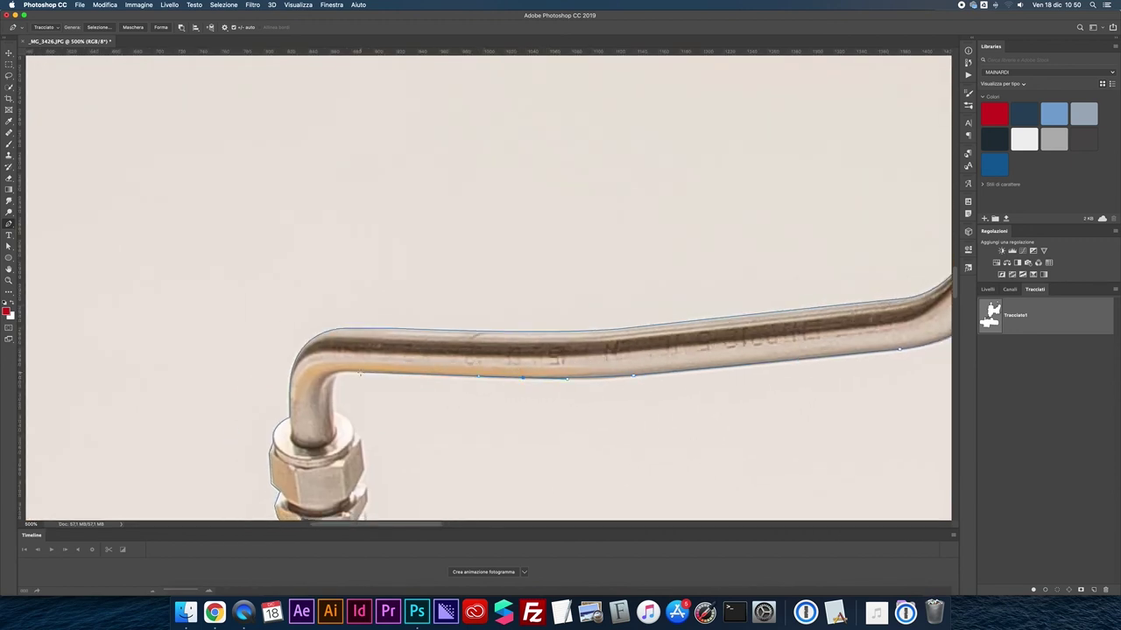
left_click_drag(332, 386, 333, 410)
Trace down the fitting's edge and close the gap outline at the pipe's base.
left_click_drag(355, 431, 357, 445)
left_click(362, 440)
left_click(364, 469)
left_click(361, 481)
scroll(367, 477, "down", 5)
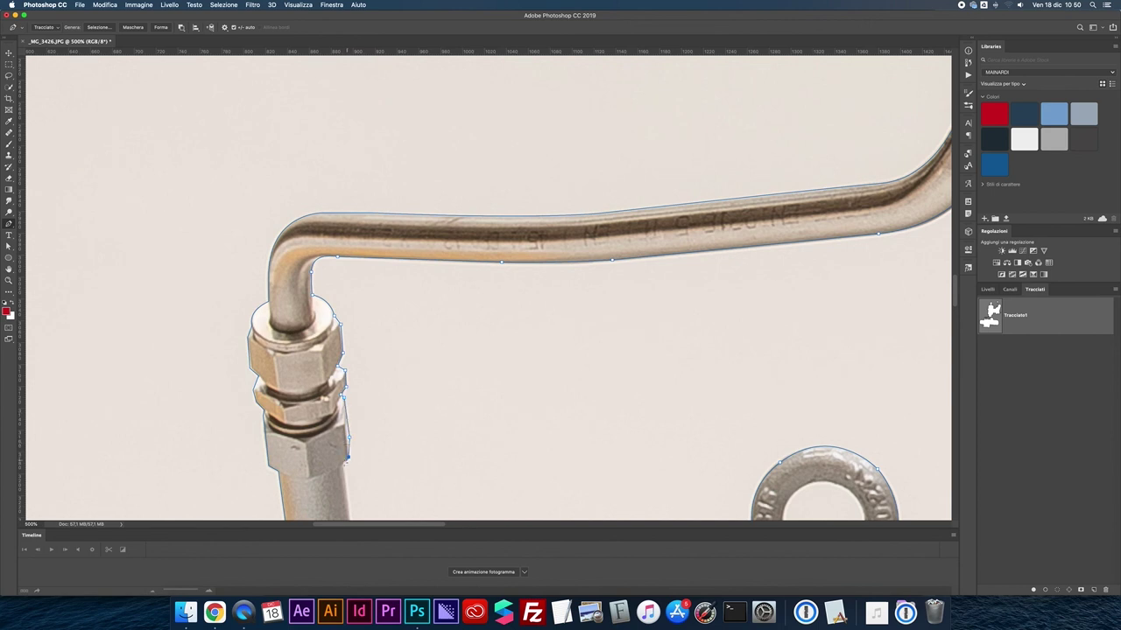
scroll(350, 458, "down", 8)
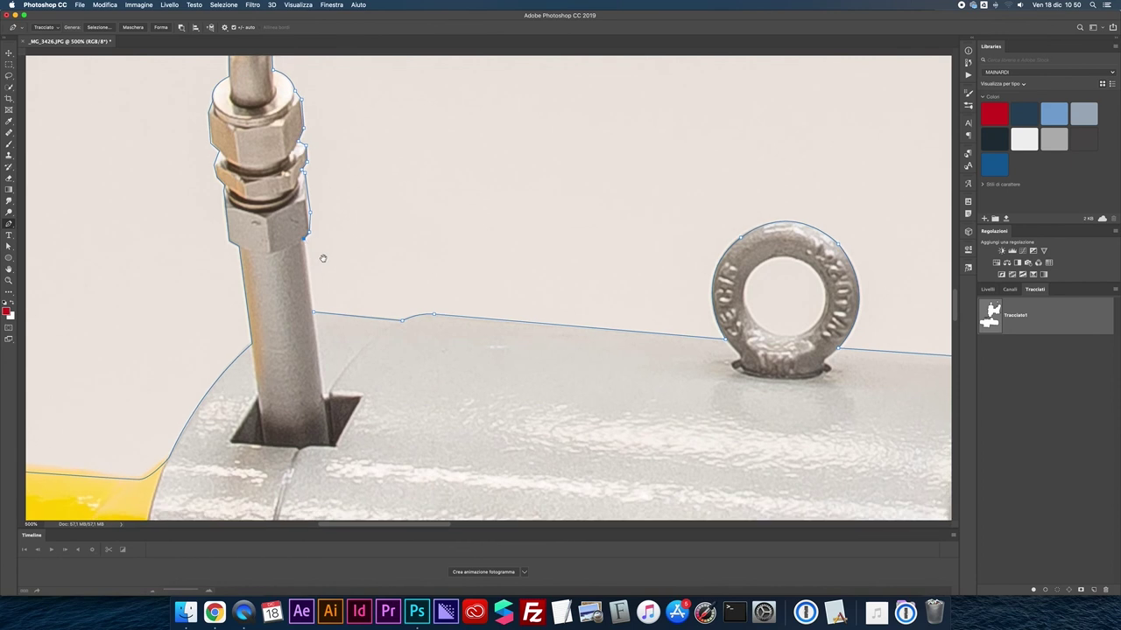
left_click(315, 314)
key("ctrl+minus")
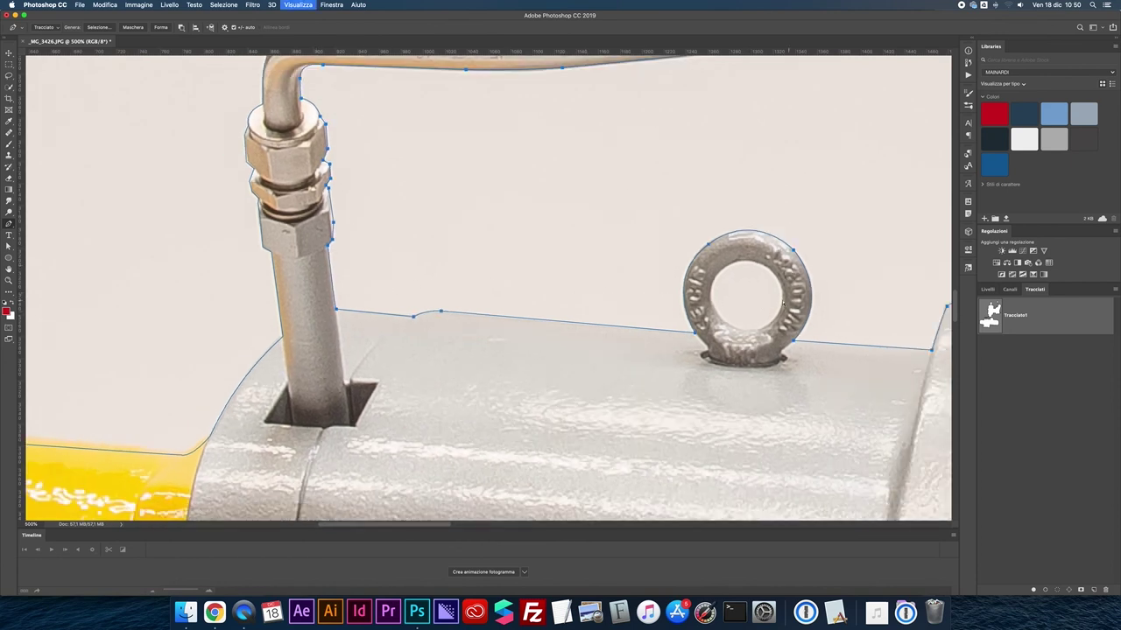
Draw a closed circular subpath around the eyebolt ring's inner hole.
left_click(714, 325)
left_click_drag(695, 285, 704, 252)
left_click(705, 252)
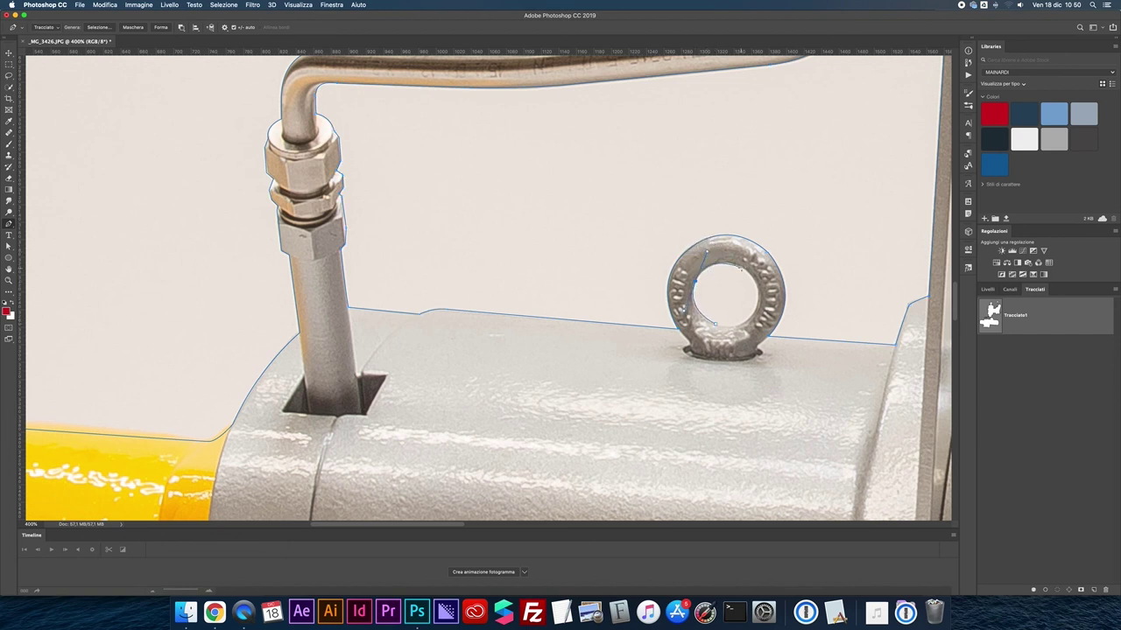
left_click(757, 306)
left_click(732, 328)
left_click(699, 322)
key("super+minus")
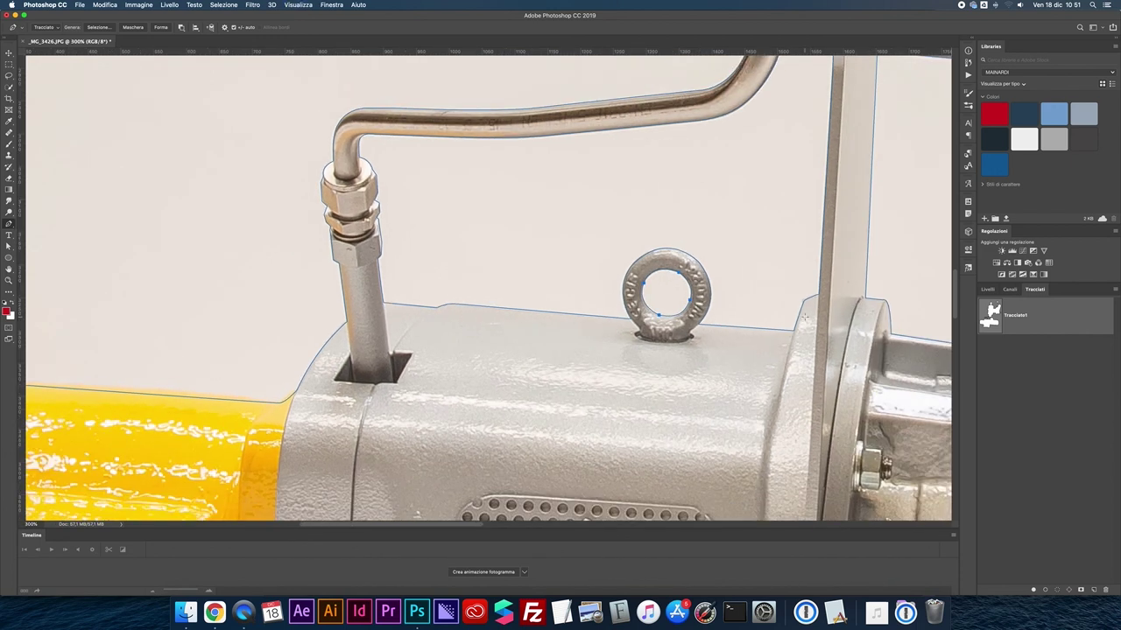
key("super+minus")
key("super+0")
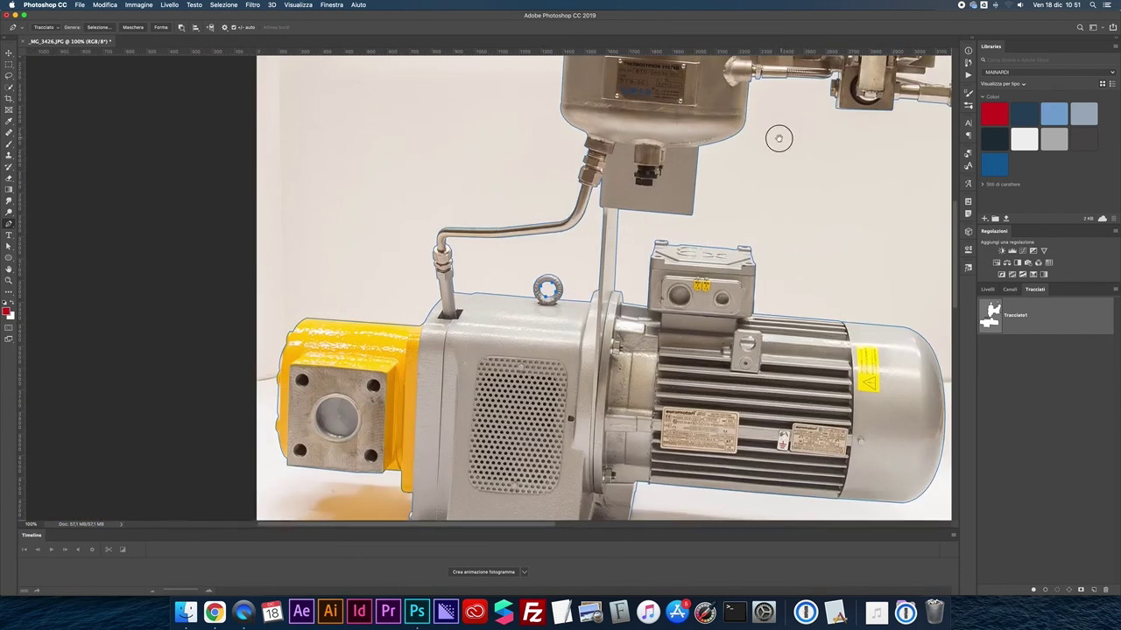
Zoom in on the valve block and start a new outline along its right and top edges.
scroll(778, 137, "up", 3)
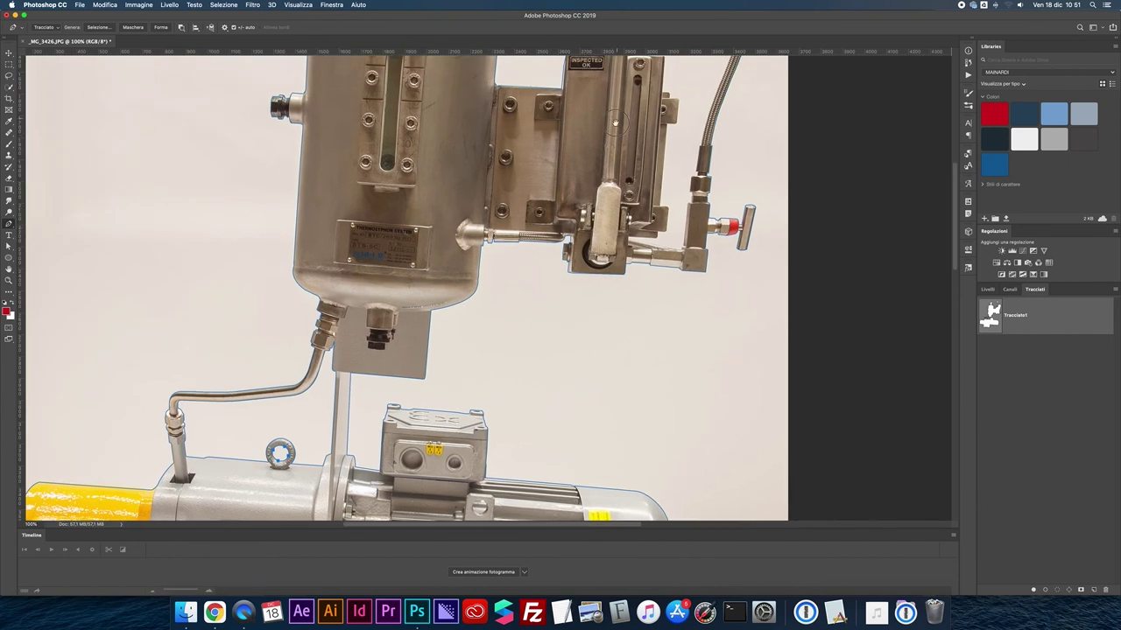
left_click_drag(615, 123, 488, 259)
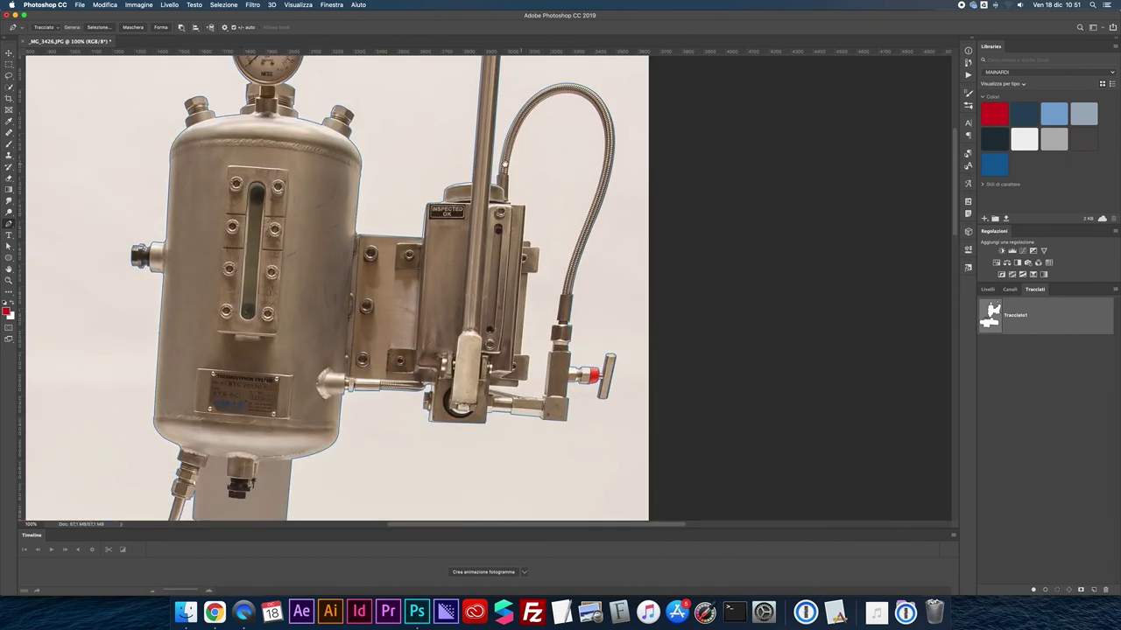
scroll(504, 163, "up", 5)
scroll(487, 237, "down", 1)
scroll(488, 237, "down", 4)
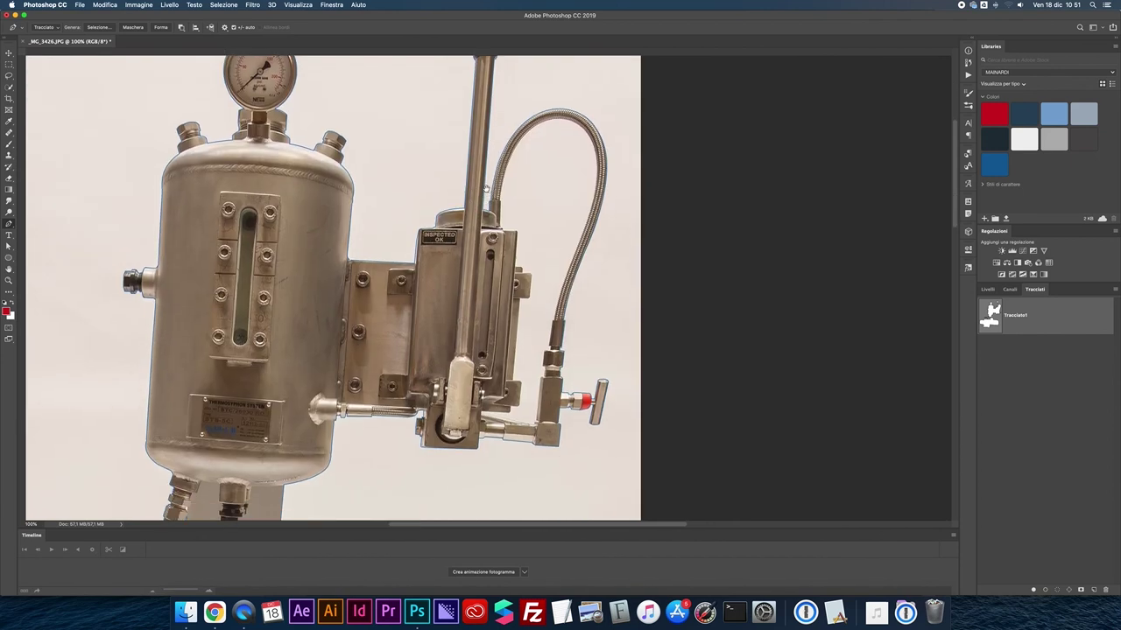
key("super+plus")
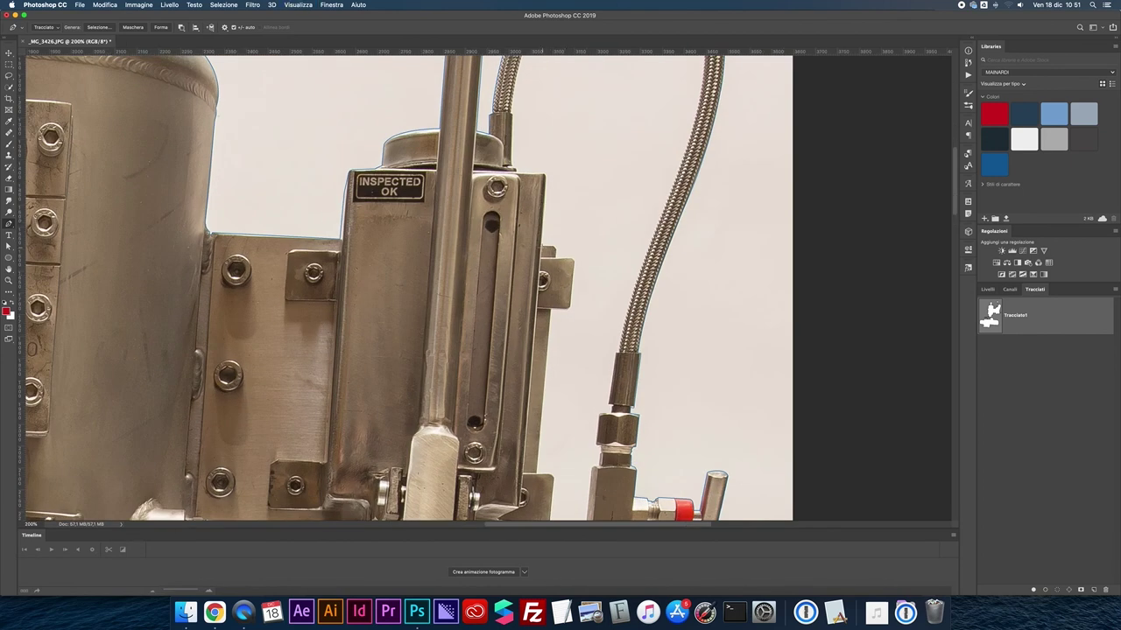
left_click(541, 243)
left_click(522, 174)
left_click(510, 165)
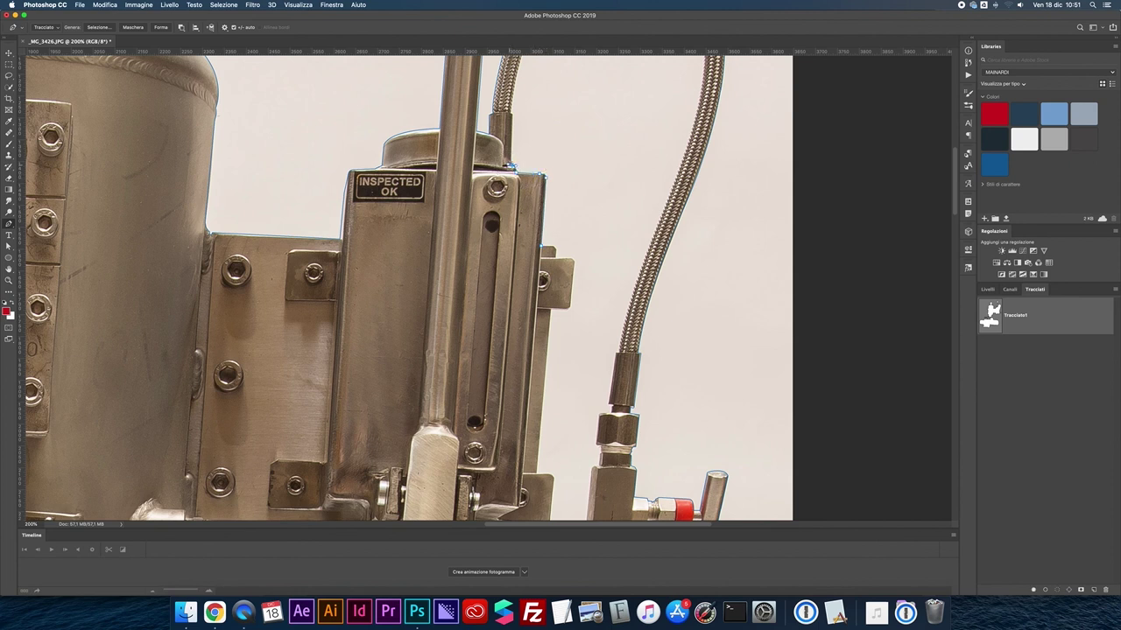
Extend the outline over the hose fitting down to the braided hose's lower collar.
left_click(511, 114)
left_click_drag(525, 99, 512, 307)
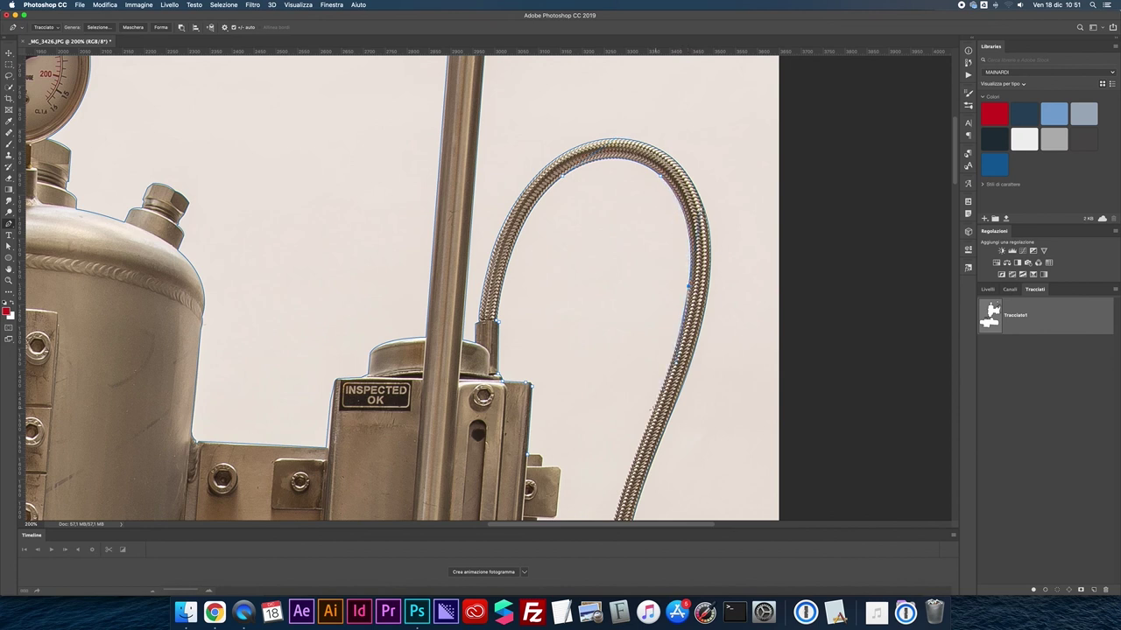
scroll(584, 408, "down", 4)
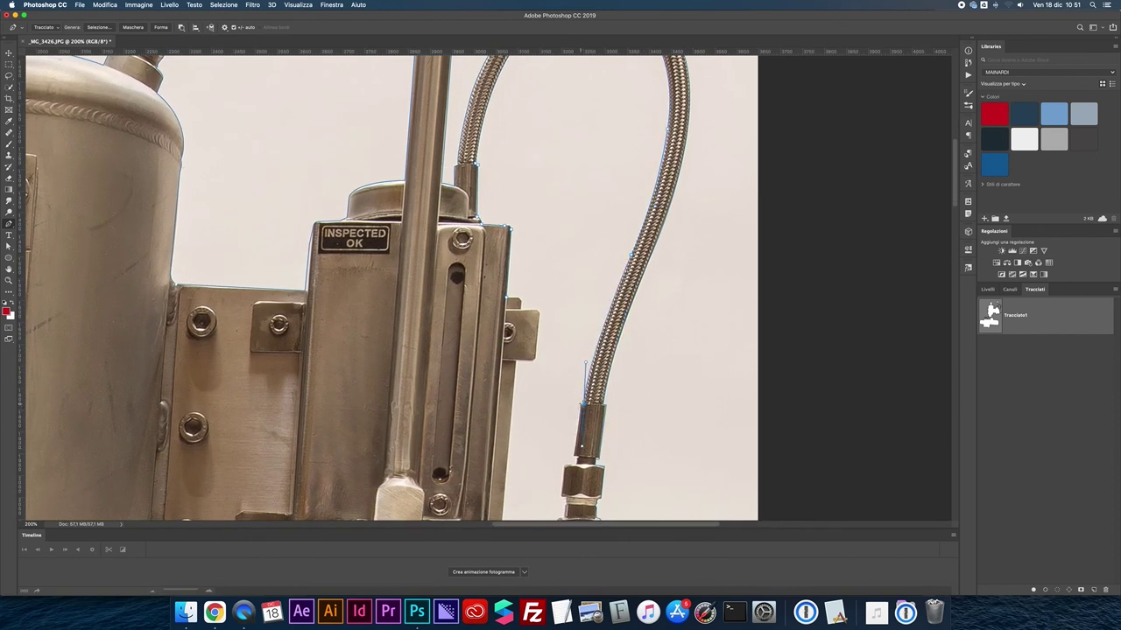
left_click(582, 404)
scroll(574, 456, "up", 3)
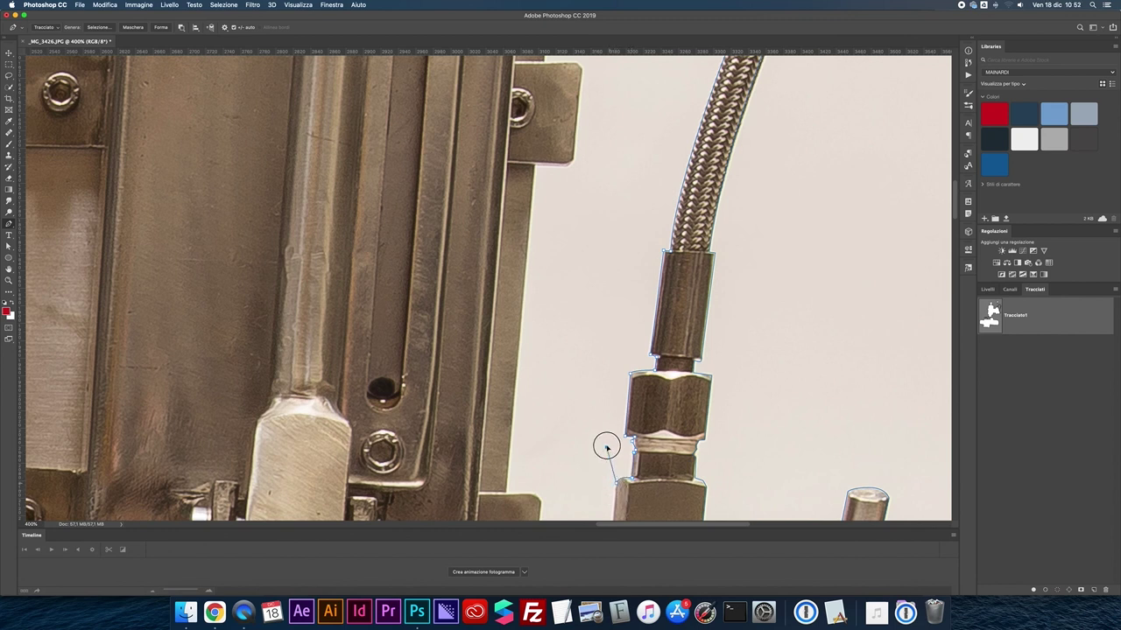
Trace the outline along the braided hose to its left end, redoing one misplaced segment.
left_click_drag(599, 486, 597, 319)
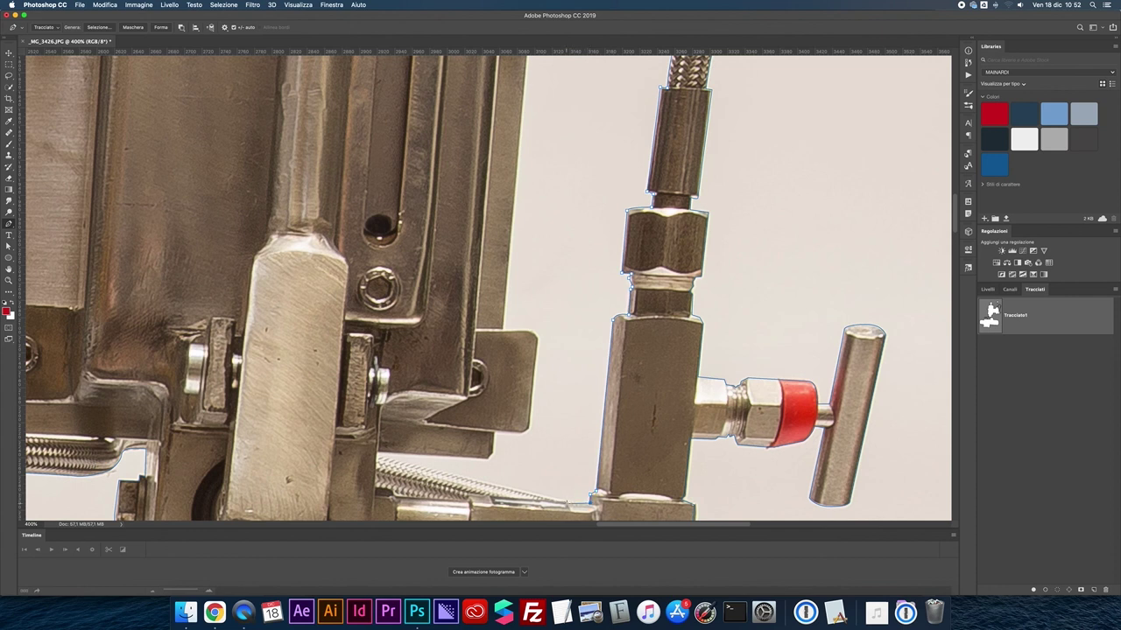
left_click(379, 455)
key("super+z")
left_click(524, 496)
left_click_drag(501, 493, 488, 484)
left_click(377, 453)
Add outline points around the bracket's lower-right and upper-right corners and up its edges.
left_click(491, 455)
left_click(523, 430)
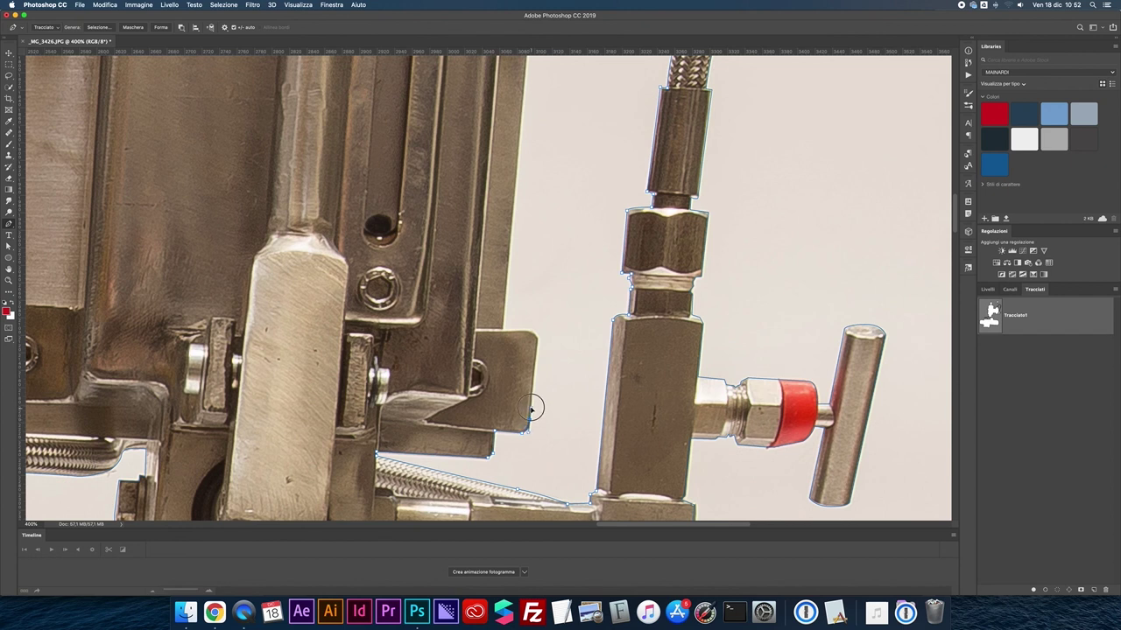
left_click(536, 332)
scroll(499, 263, "up", 5)
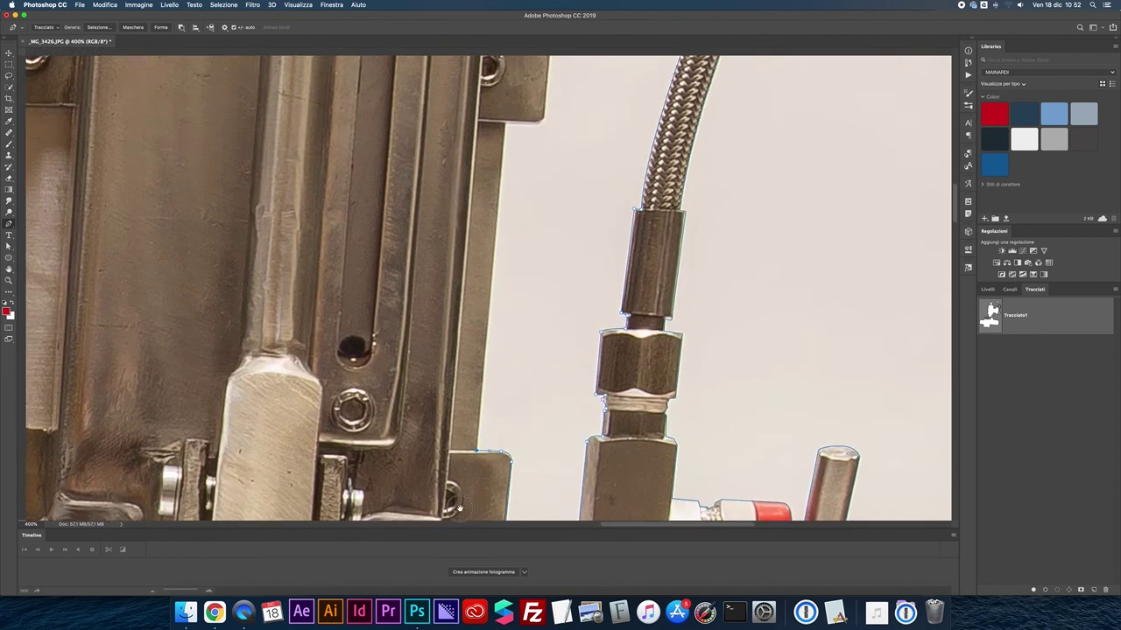
left_click(470, 324)
left_click(511, 296)
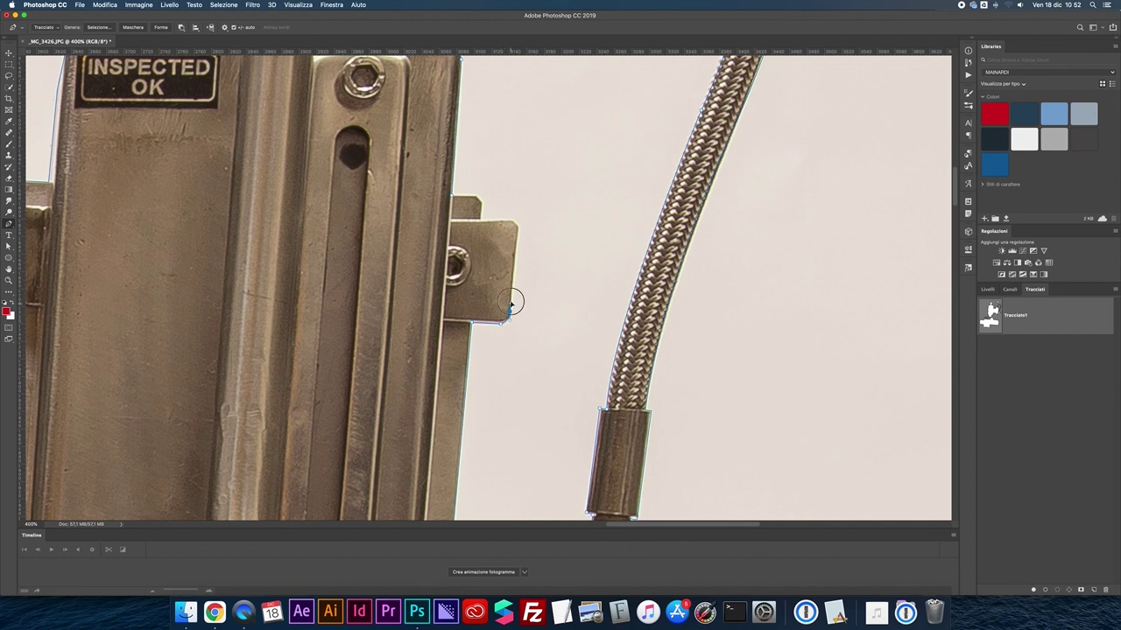
Trace the bracket's top corners and edge to the tab's top corner, then fit the image.
left_click(518, 226)
left_click(506, 219)
left_click(484, 217)
left_click(482, 202)
left_click_drag(482, 201, 513, 276)
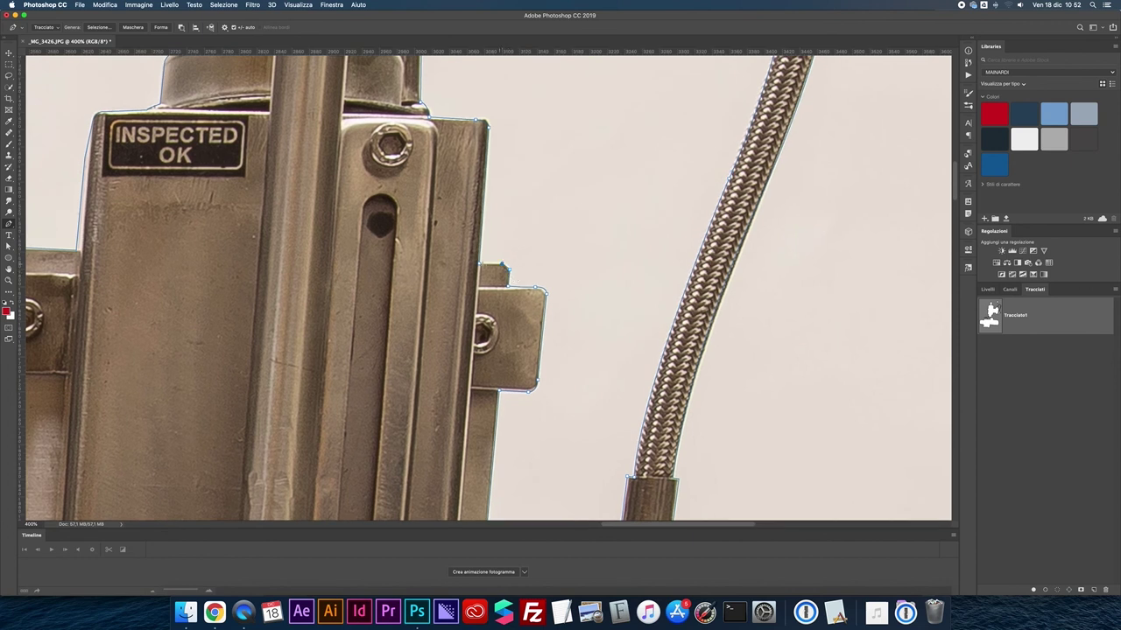
key("super+0")
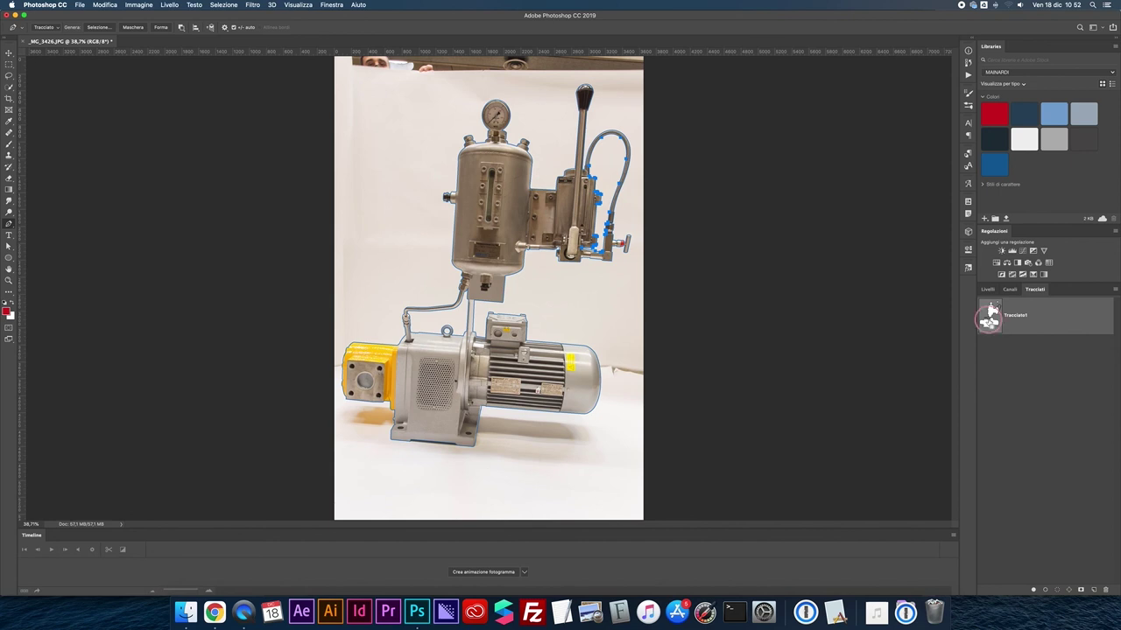
Load Tracciato1 as a selection, mask Livello 0 with it, and flatten via Unico livello.
left_click(984, 322, "super")
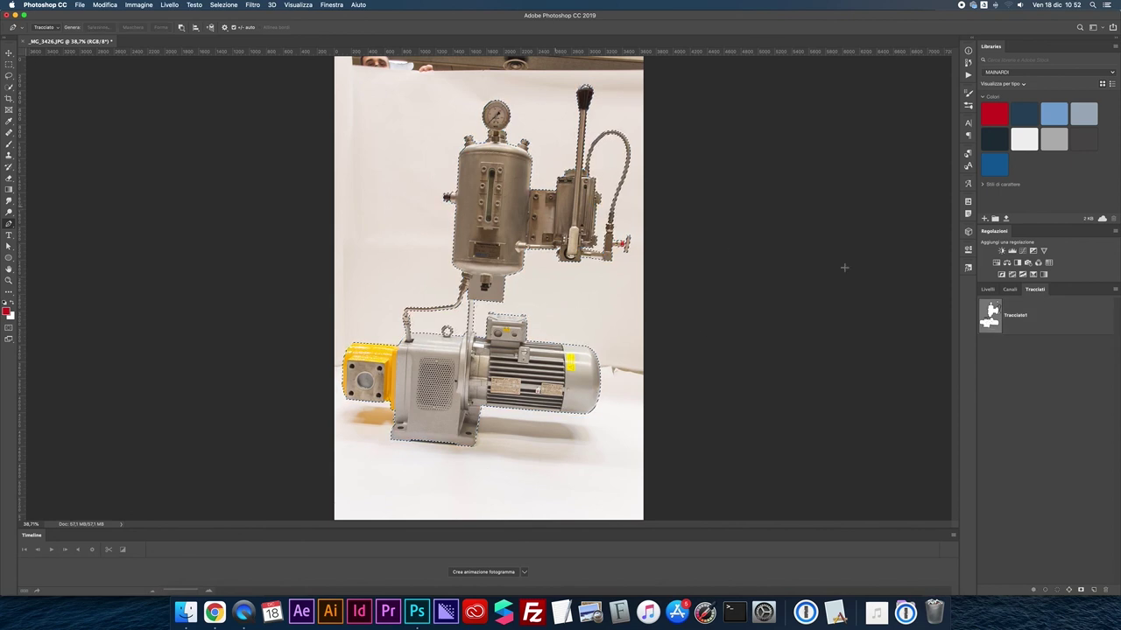
left_click(987, 290)
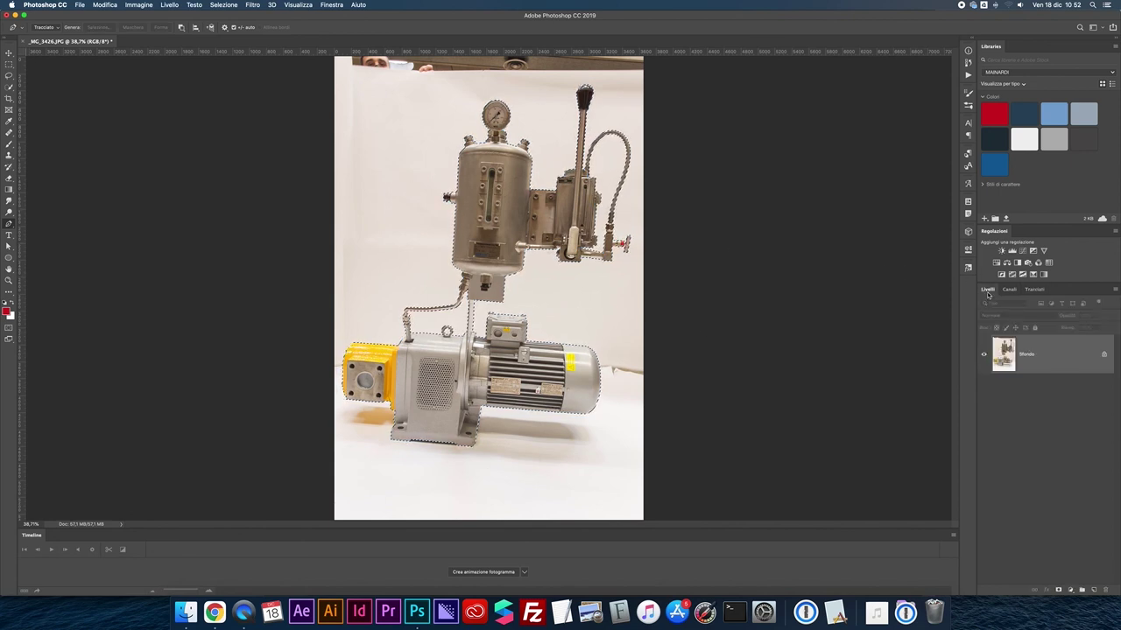
left_click(1113, 289)
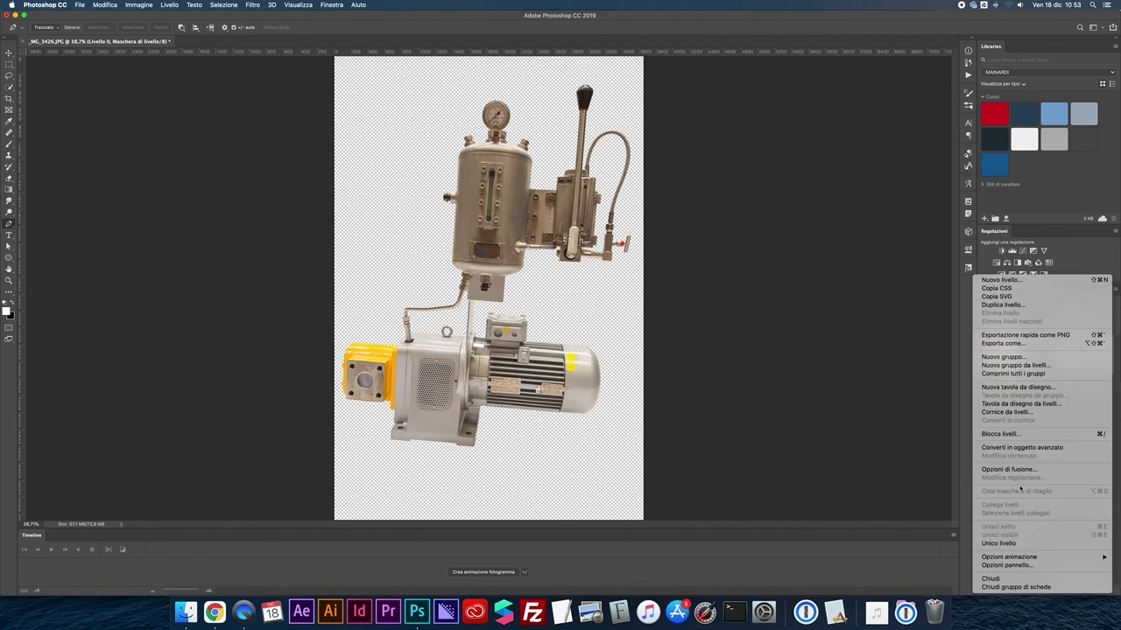
left_click(998, 543)
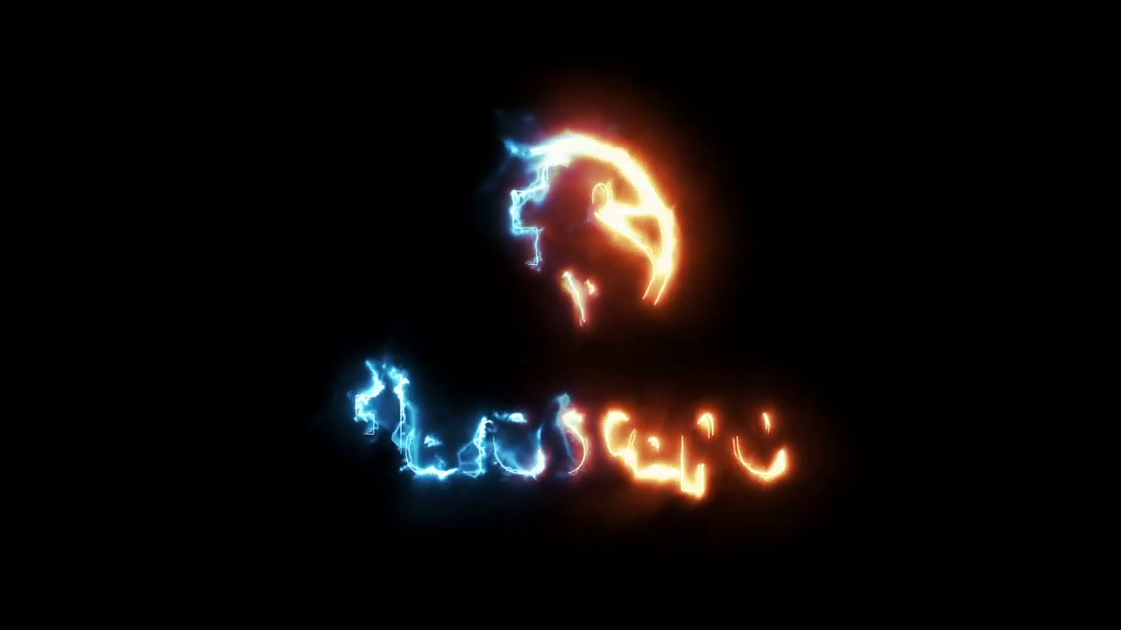